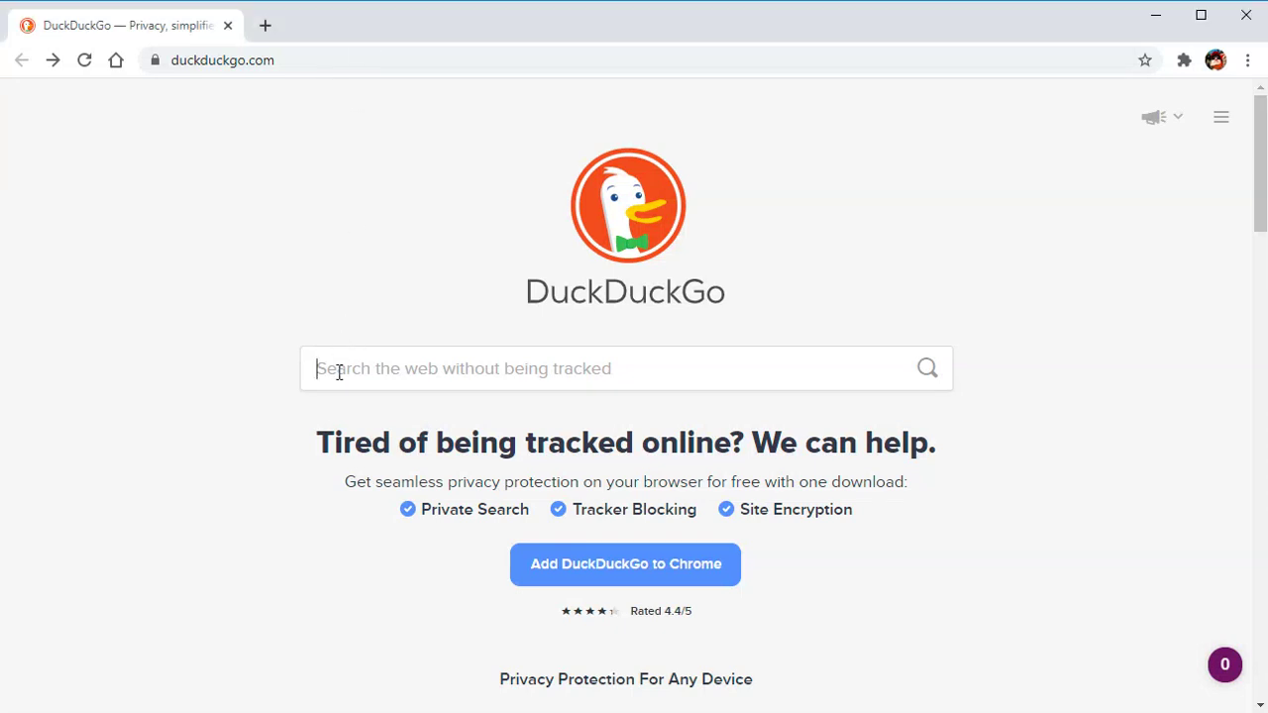
Step: Search DuckDuckGo for 'symbol platform' and open the 'Home - Symbol blockchain' result
text(symbol platform)
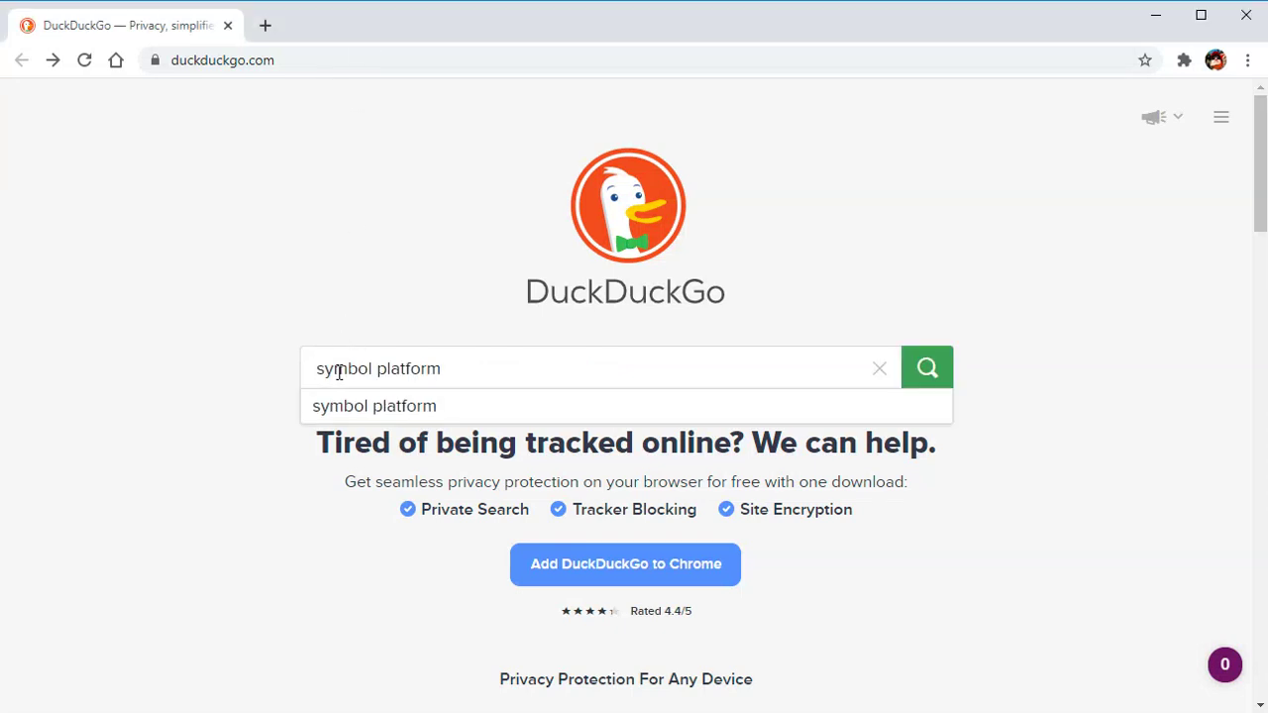
key(Return)
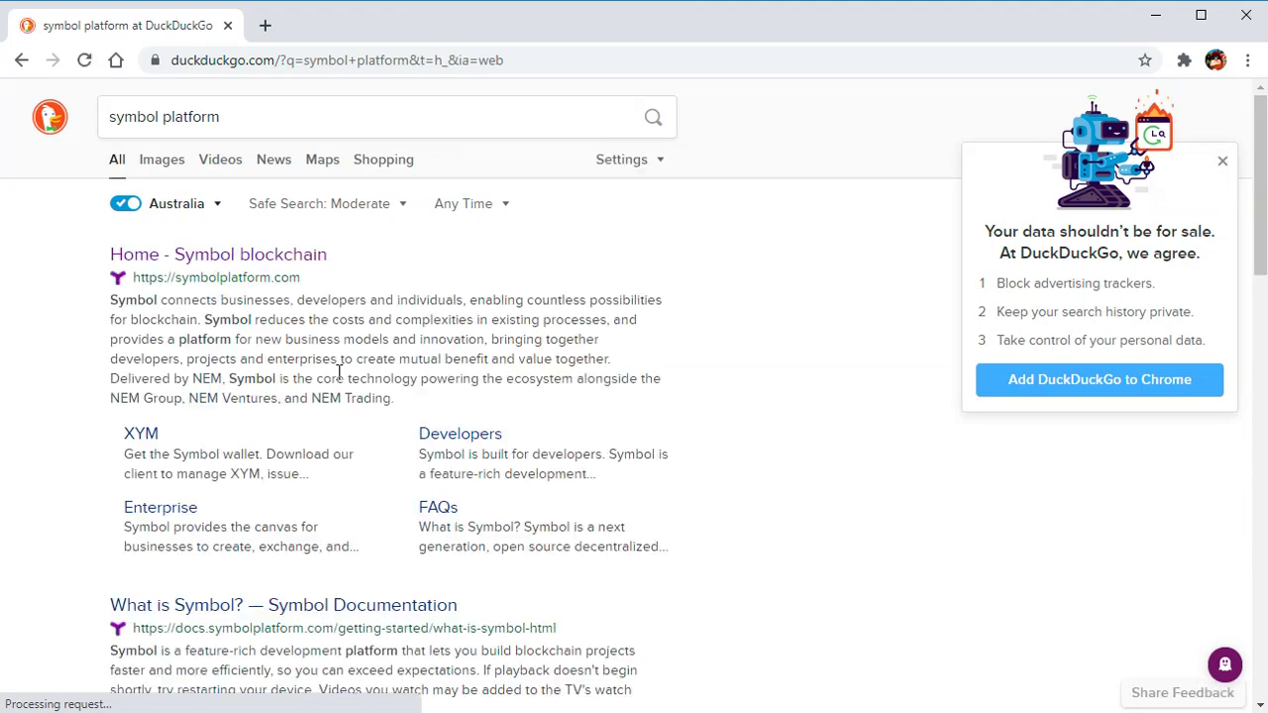
click(248, 259)
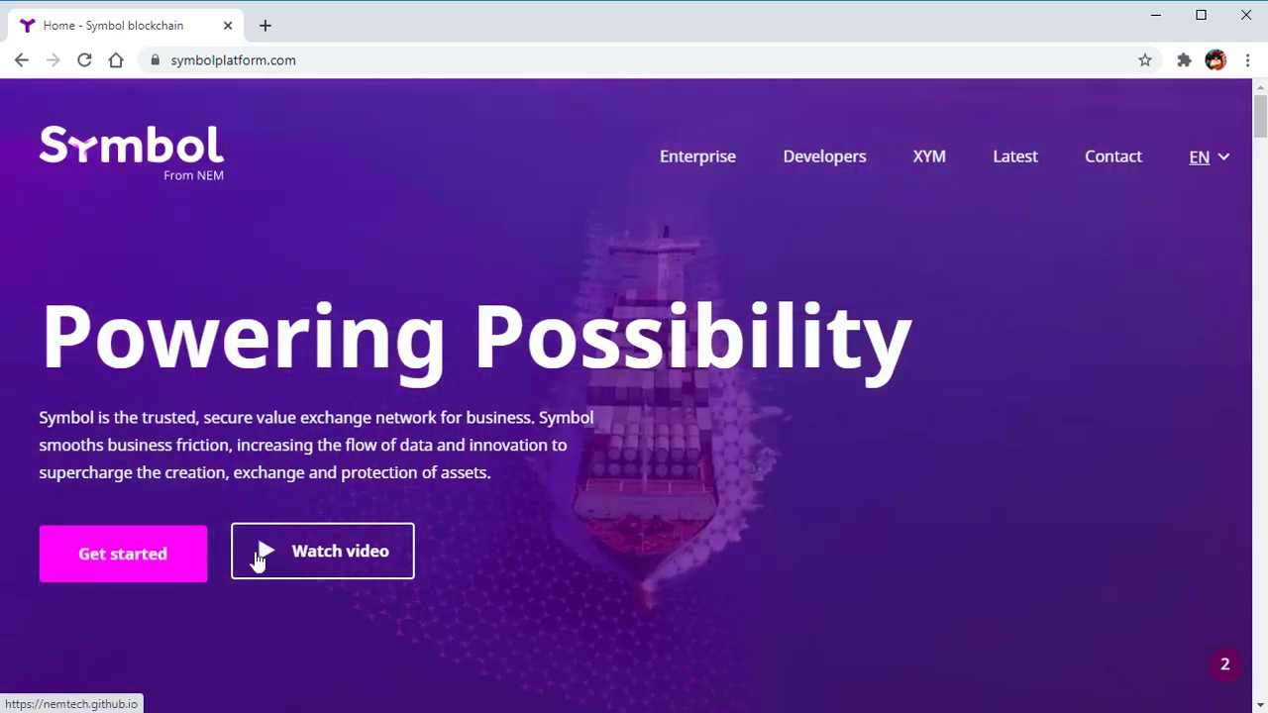
Step: Scroll through the Symbol docs and GitHub pages to the v0.15.1 desktop wallet release assets
scroll(562, 487, down, 20)
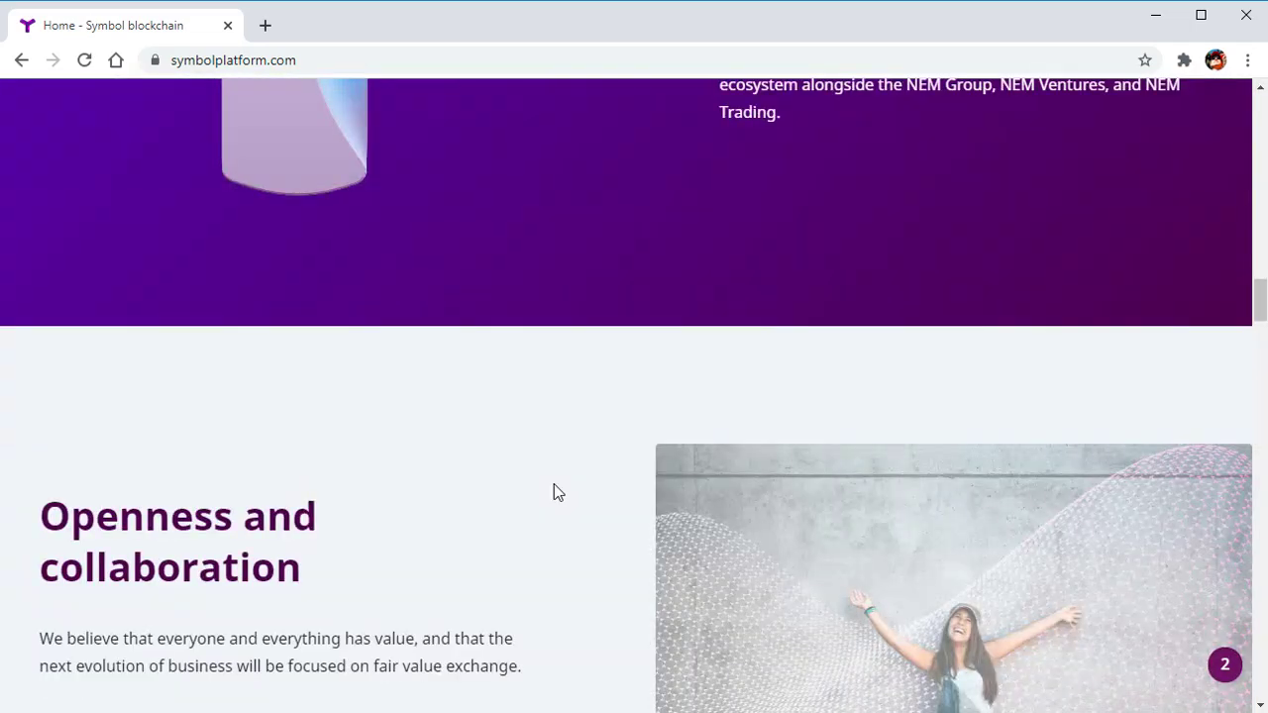
scroll(553, 482, down, 20)
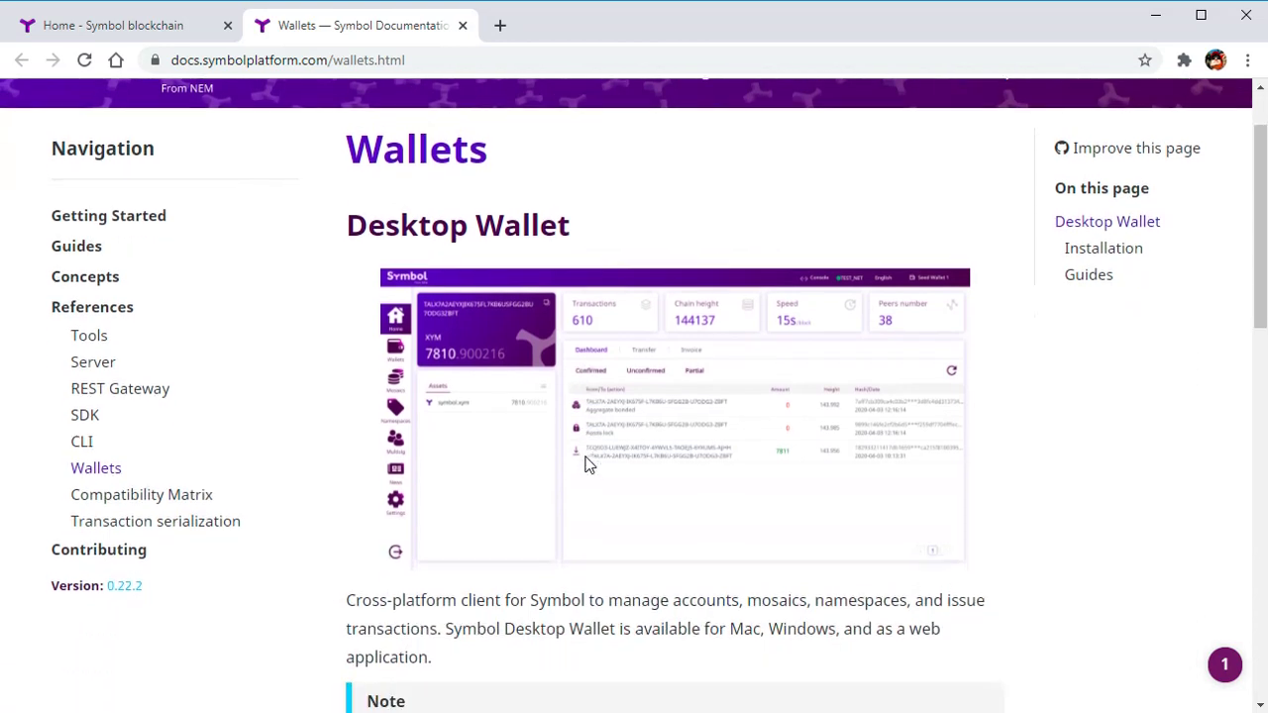
scroll(588, 465, down, 2)
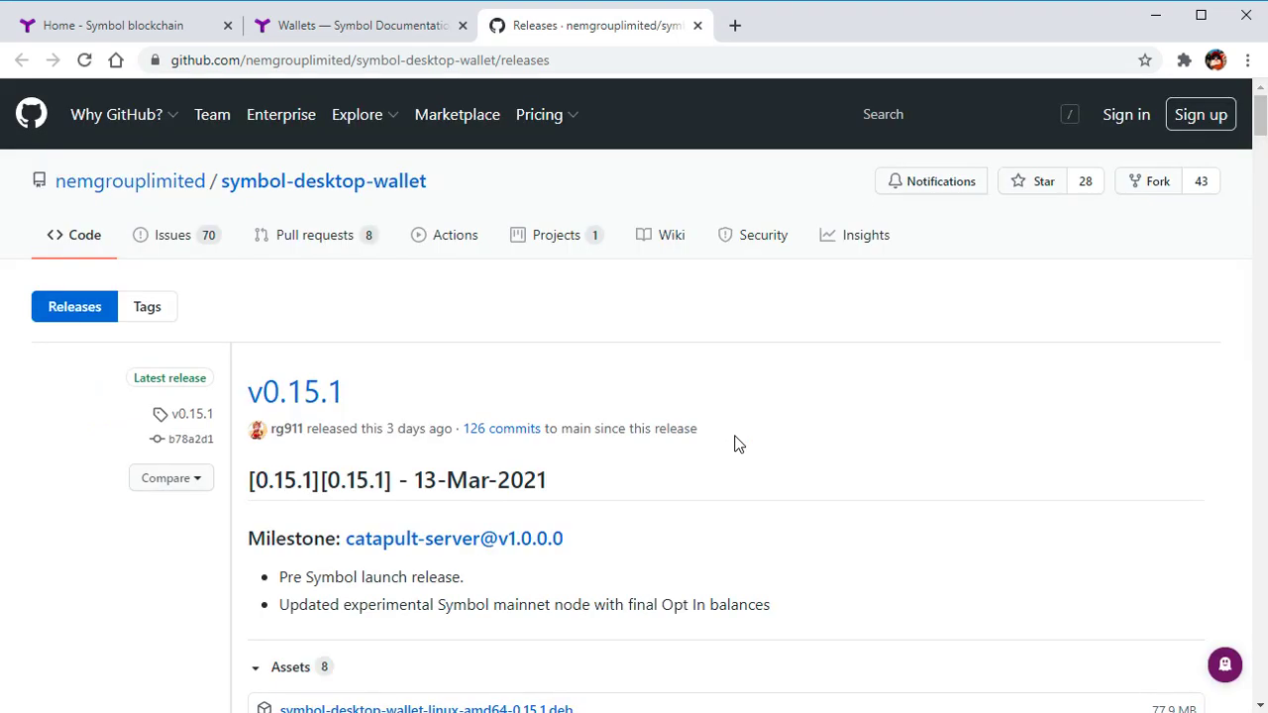
scroll(737, 442, down, 4)
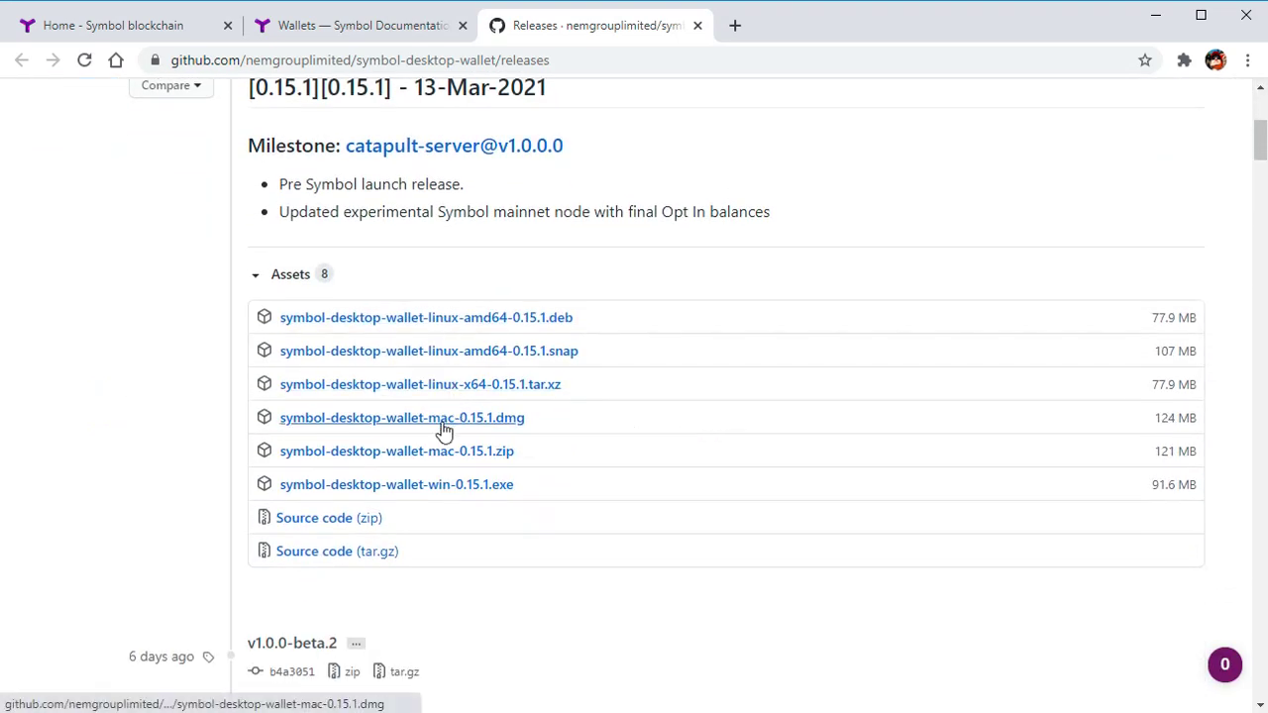
Step: Save symbol-desktop-wallet-win-0.15.1.exe to Downloads and run the installer
click(444, 487)
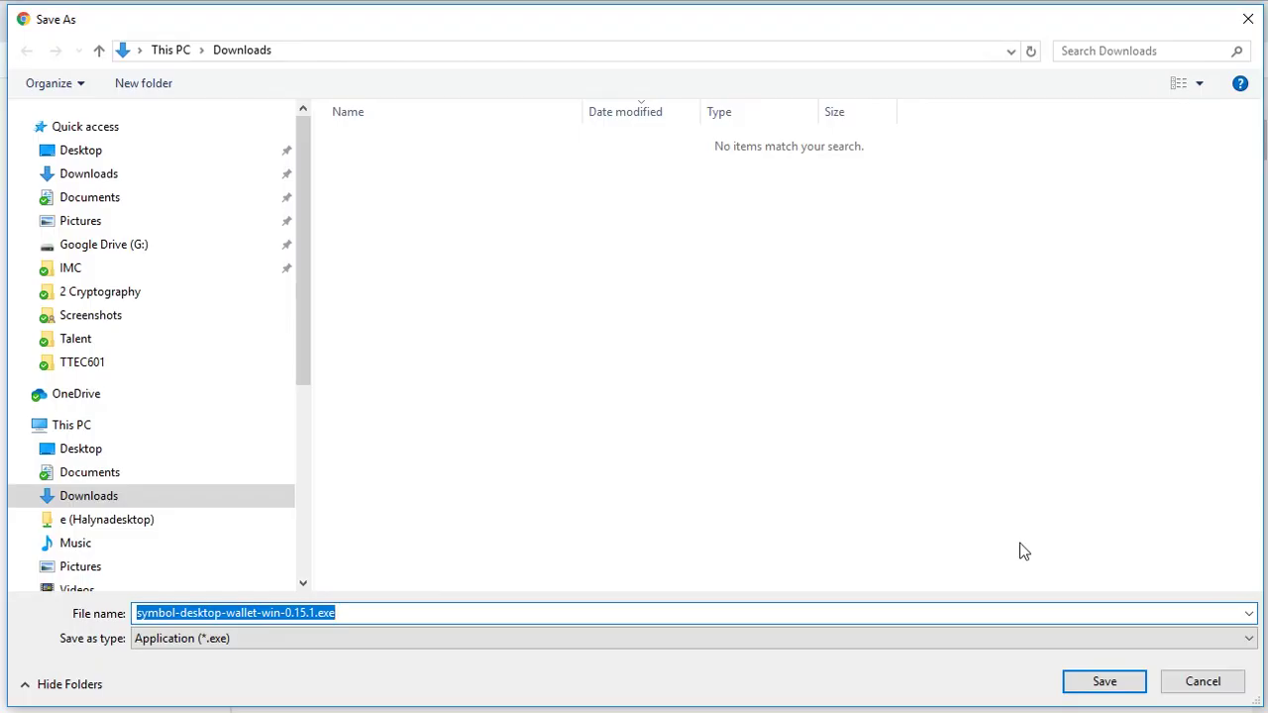
click(1094, 679)
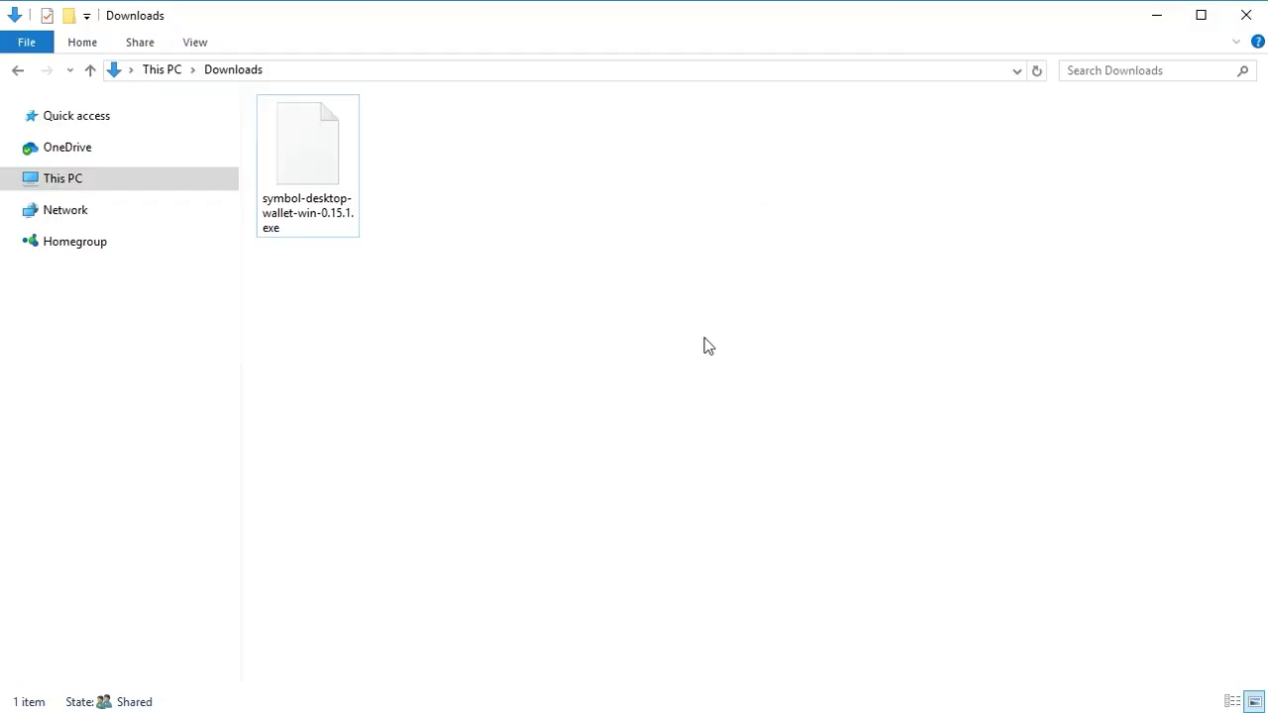
double_click(326, 165)
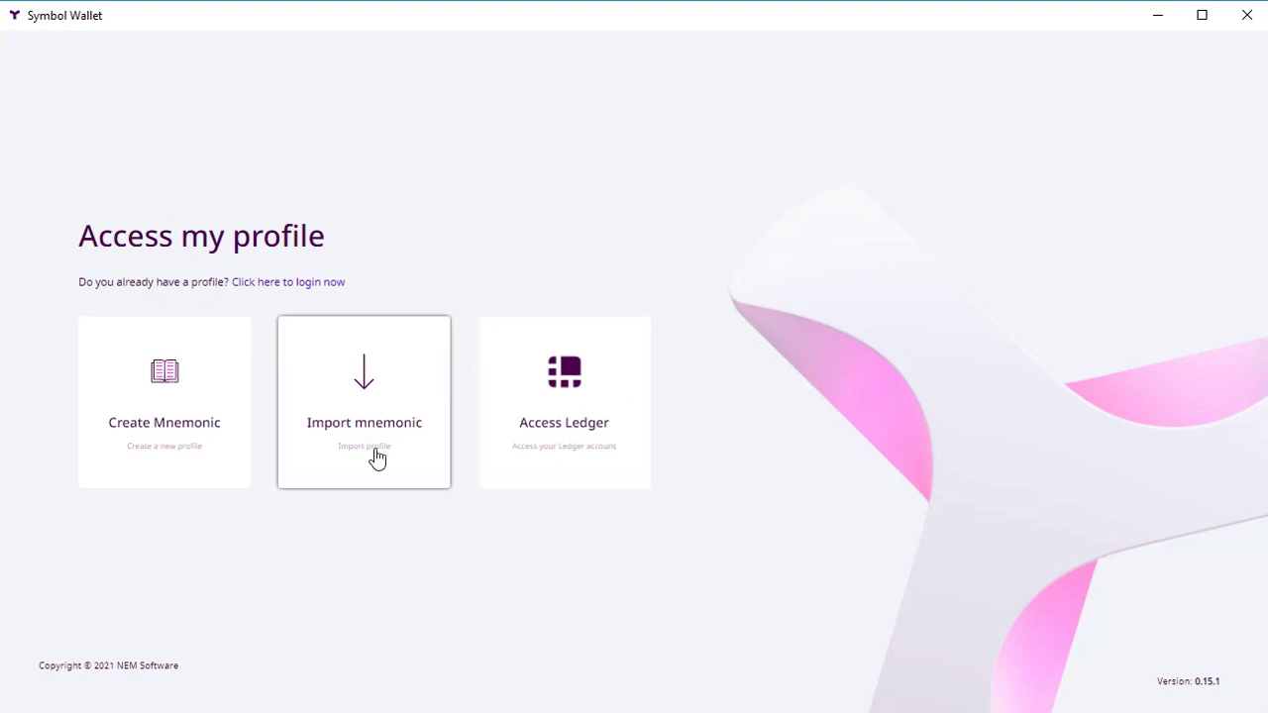
Step: Create a Symbol Testnet profile with a name, password, confirmation and hint, then generate its mnemonic
click(156, 407)
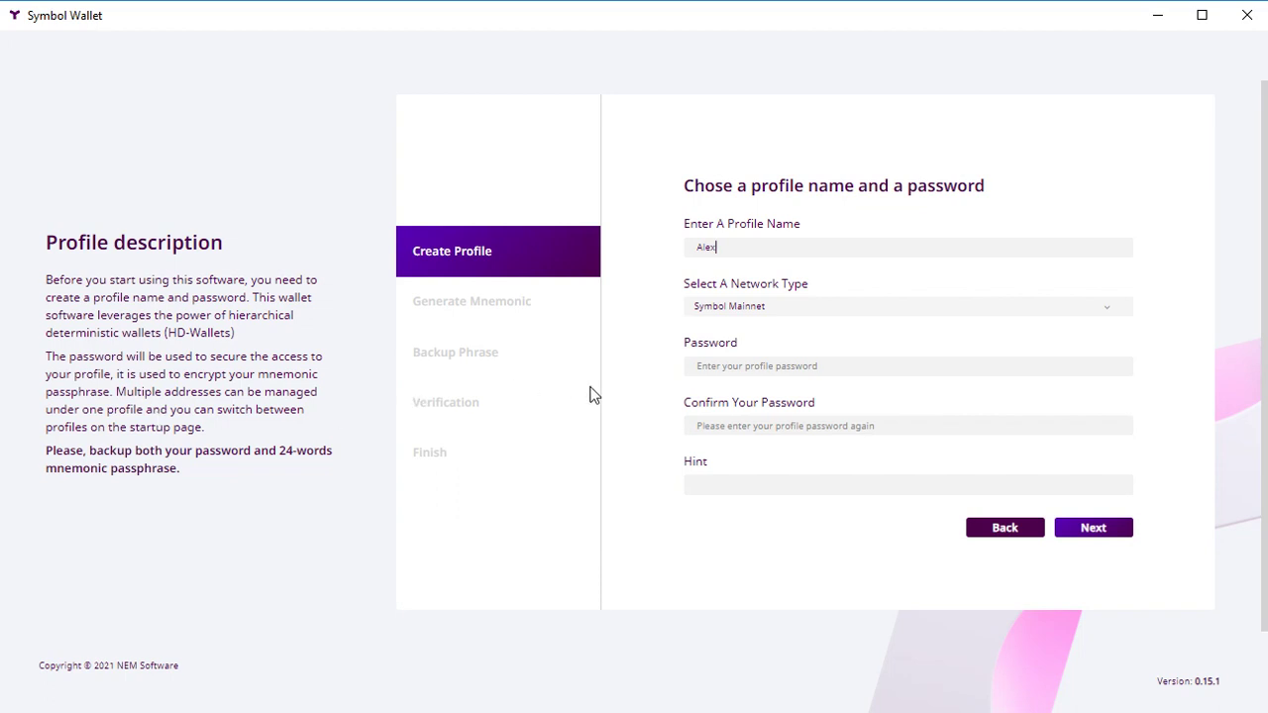
click(769, 310)
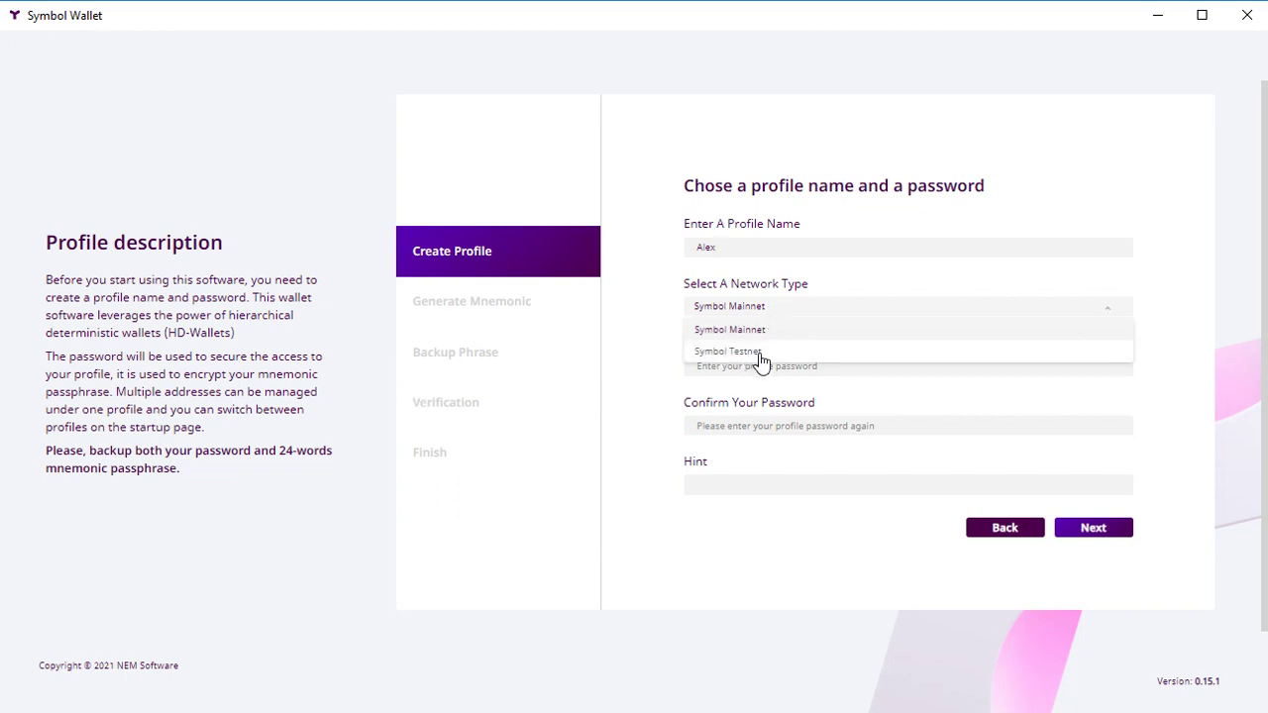
click(760, 353)
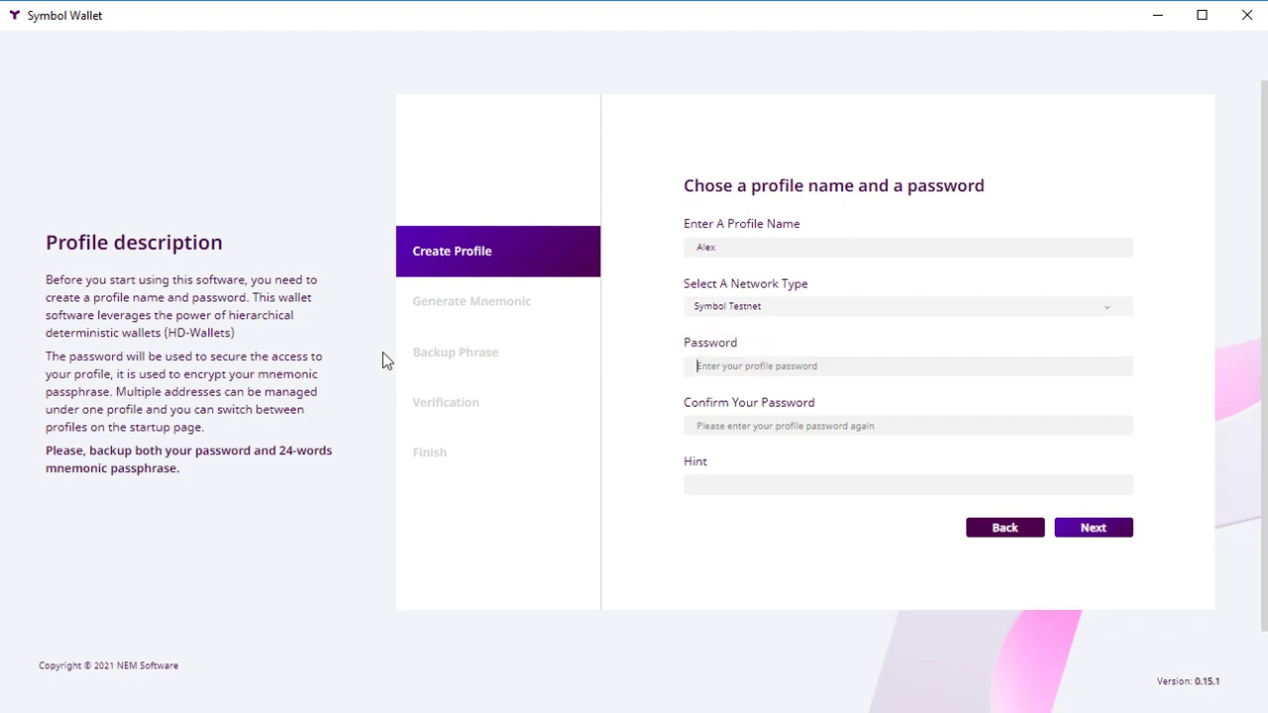
text(aa)
click(729, 420)
text(aa)
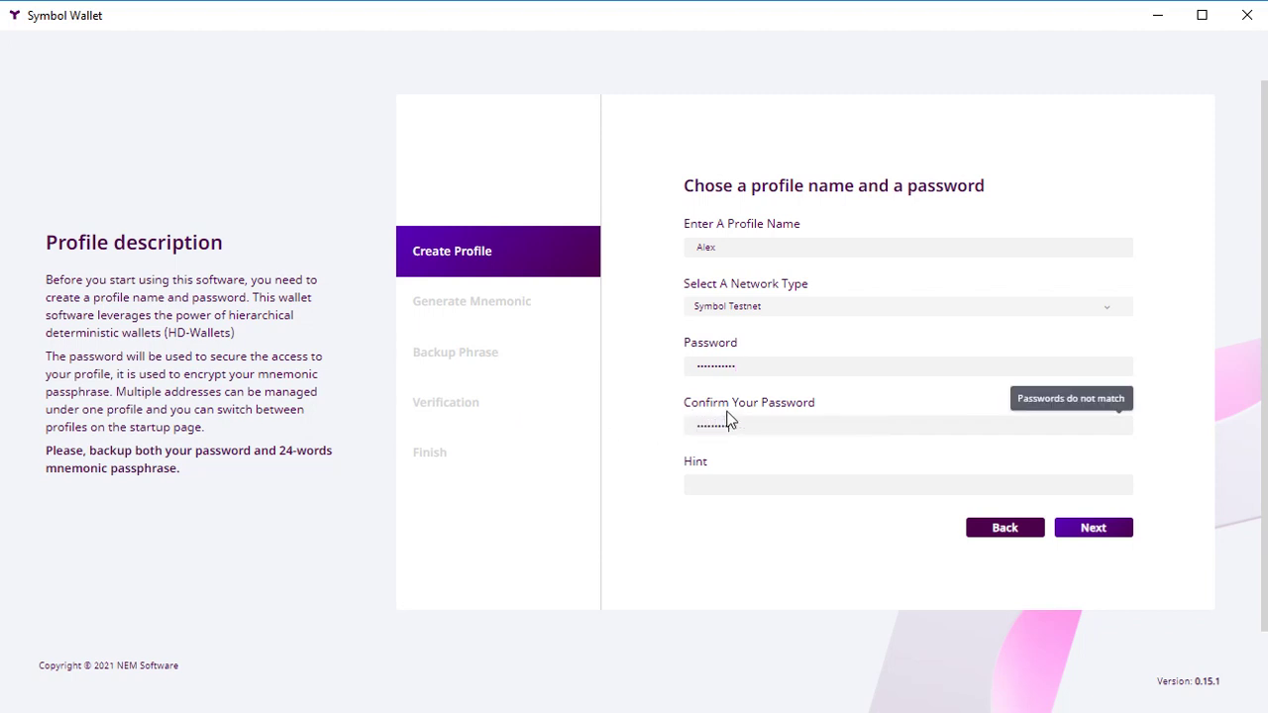
text(a)
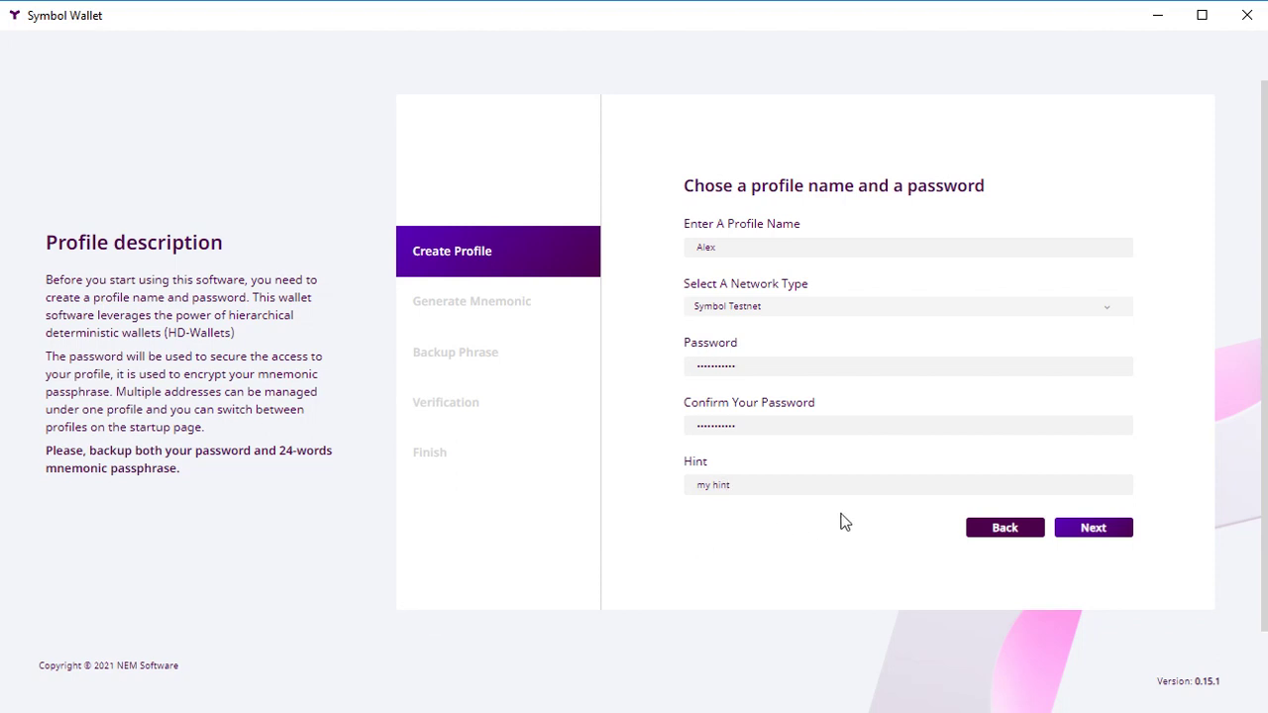
click(1089, 526)
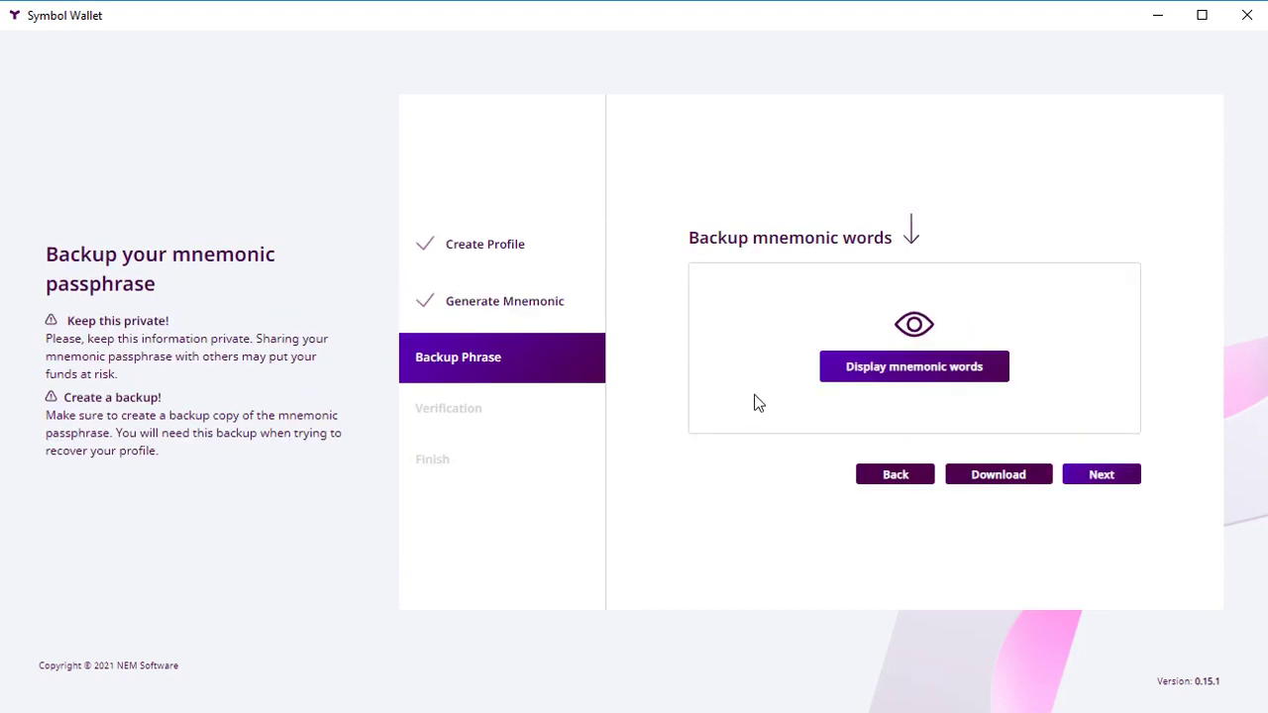
Step: Reveal and copy the 24 mnemonic words, then save the paper-wallet PDF to Downloads
click(856, 369)
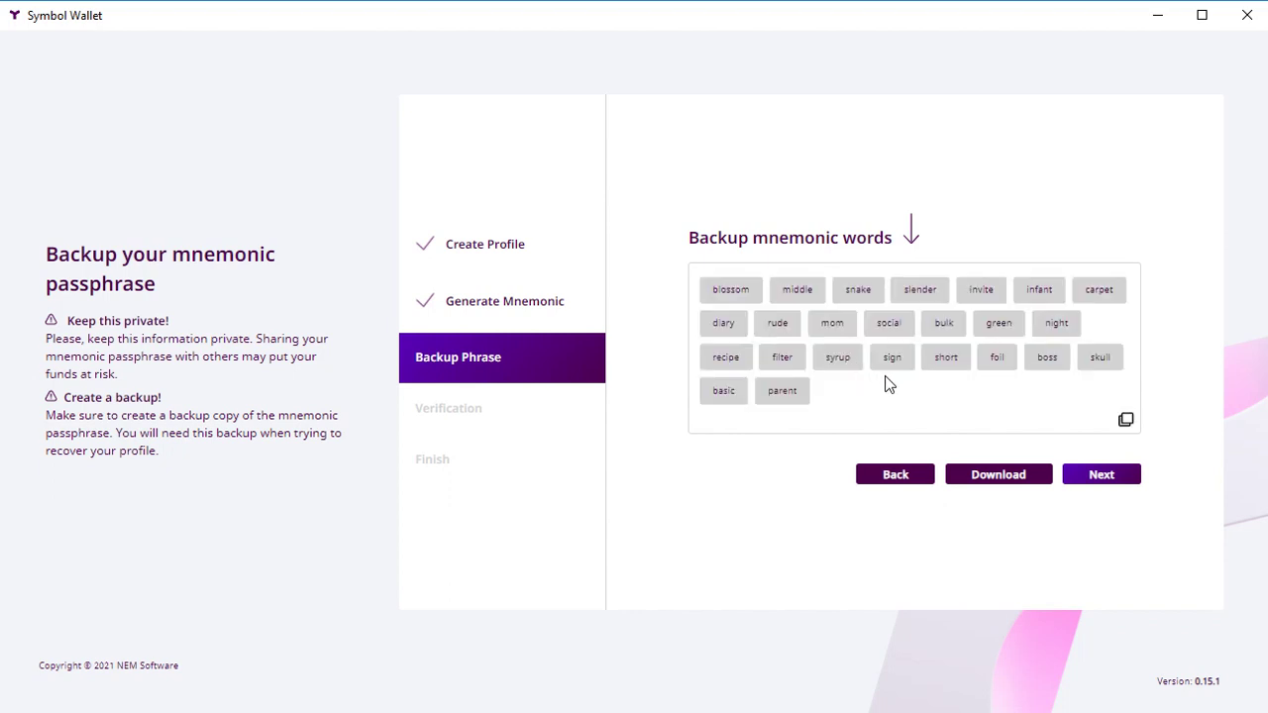
click(1126, 421)
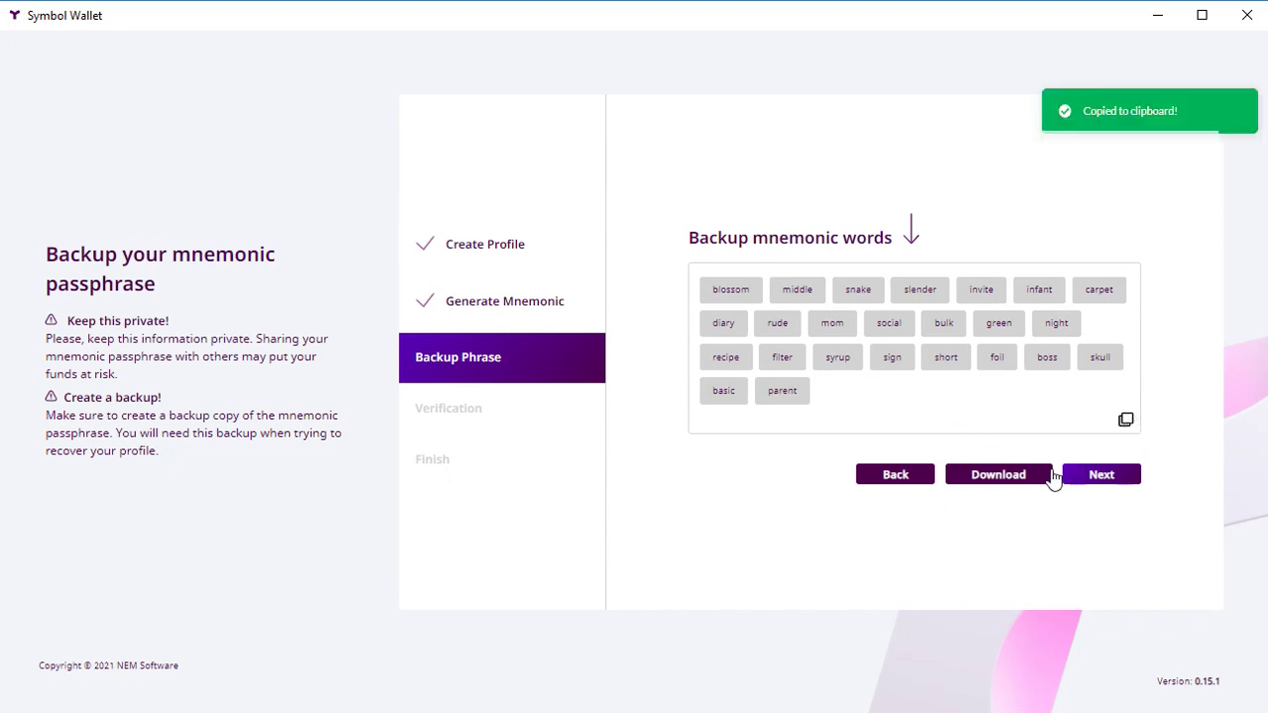
click(967, 485)
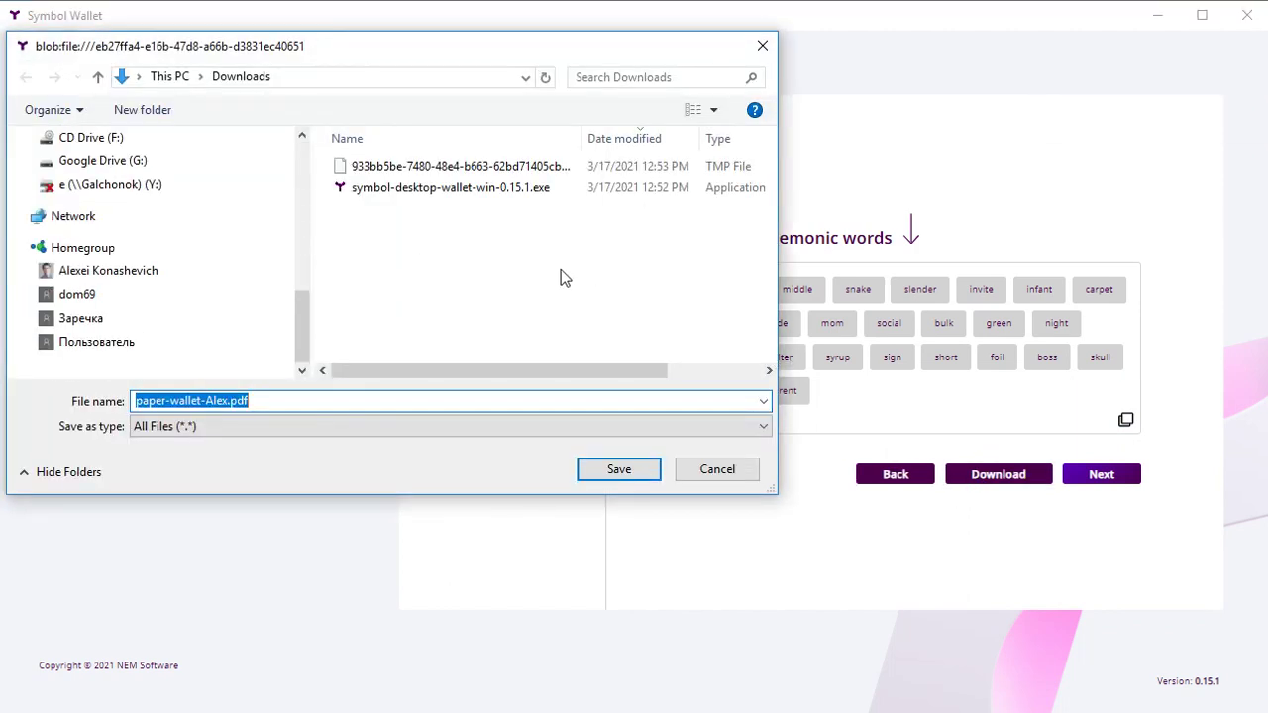
click(619, 471)
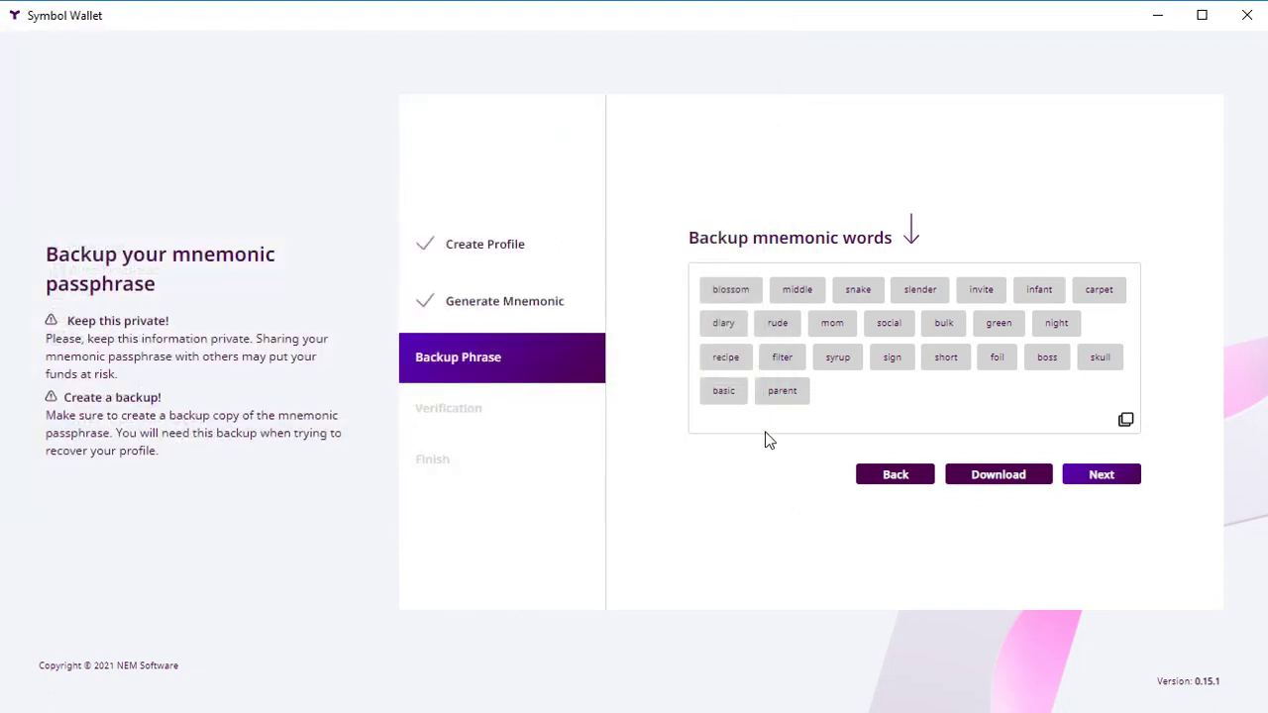
Step: Continue to mnemonic verification and enlarge the paper-wallet PDF viewer window
click(1114, 479)
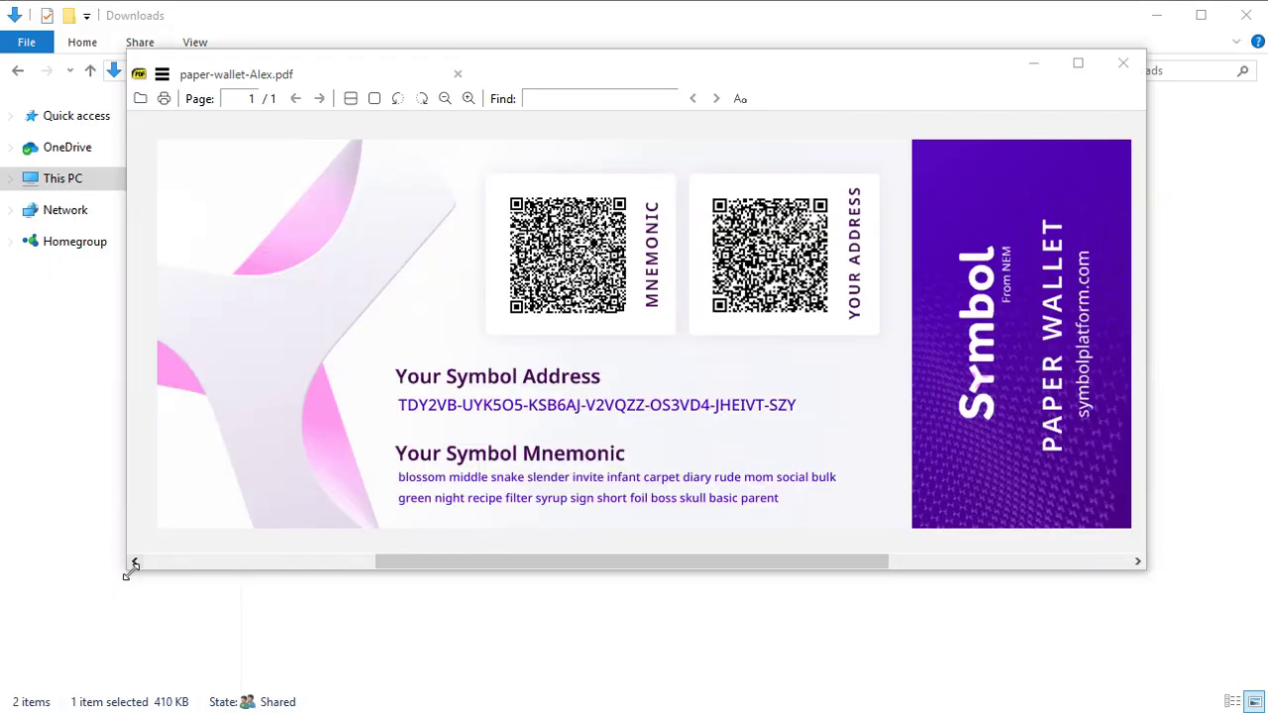
drag(128, 569, 37, 650)
drag(340, 642, 302, 641)
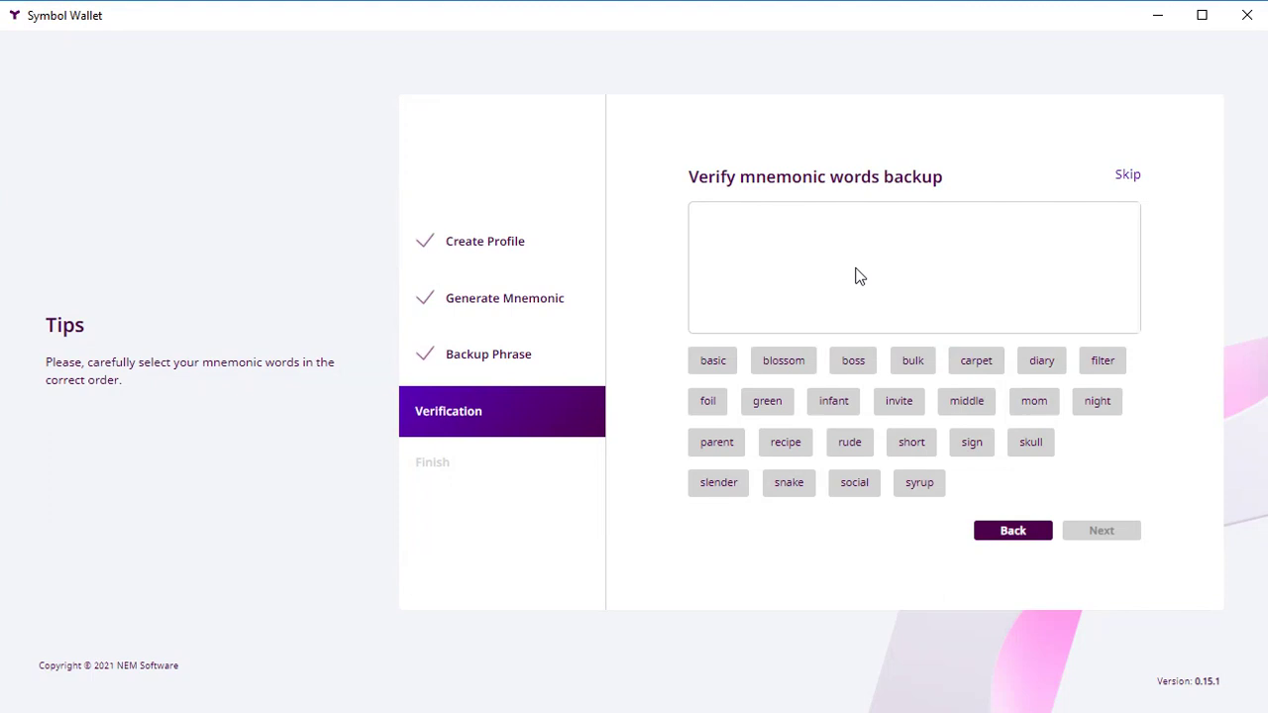
Step: Pick all 24 mnemonic words in their original order until 'Mnemonic is correct' appears
click(784, 364)
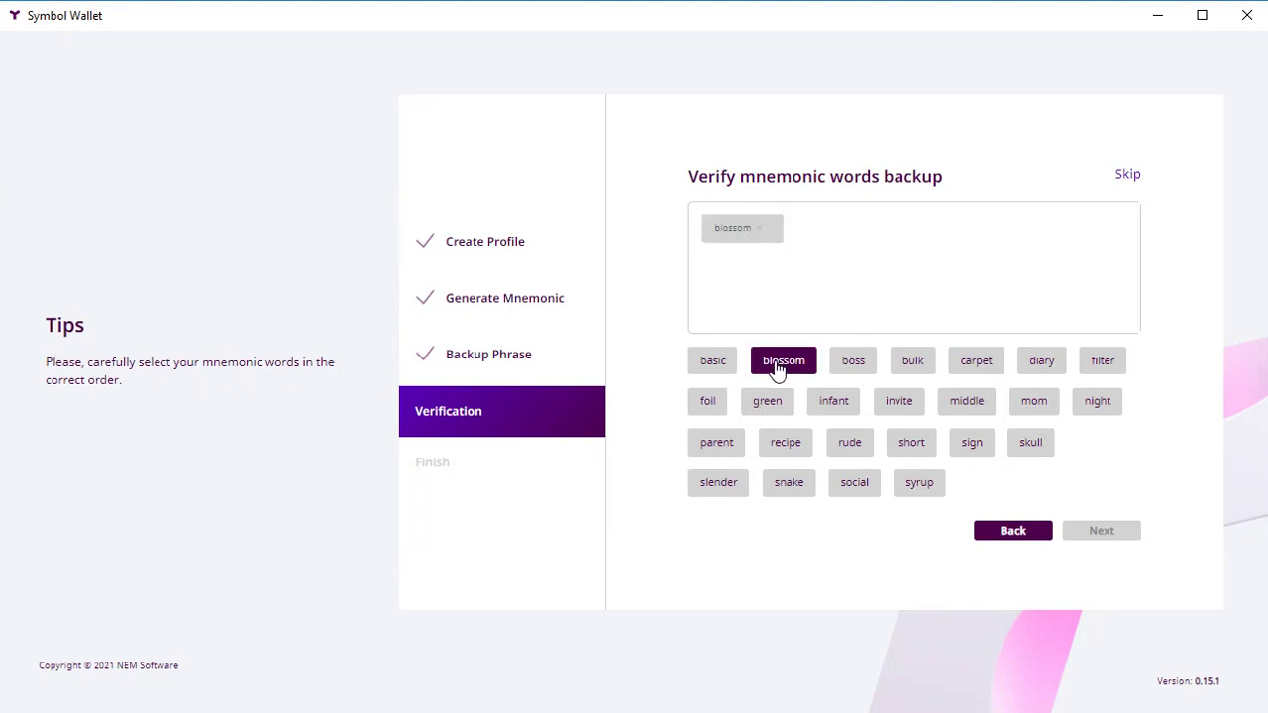
click(970, 406)
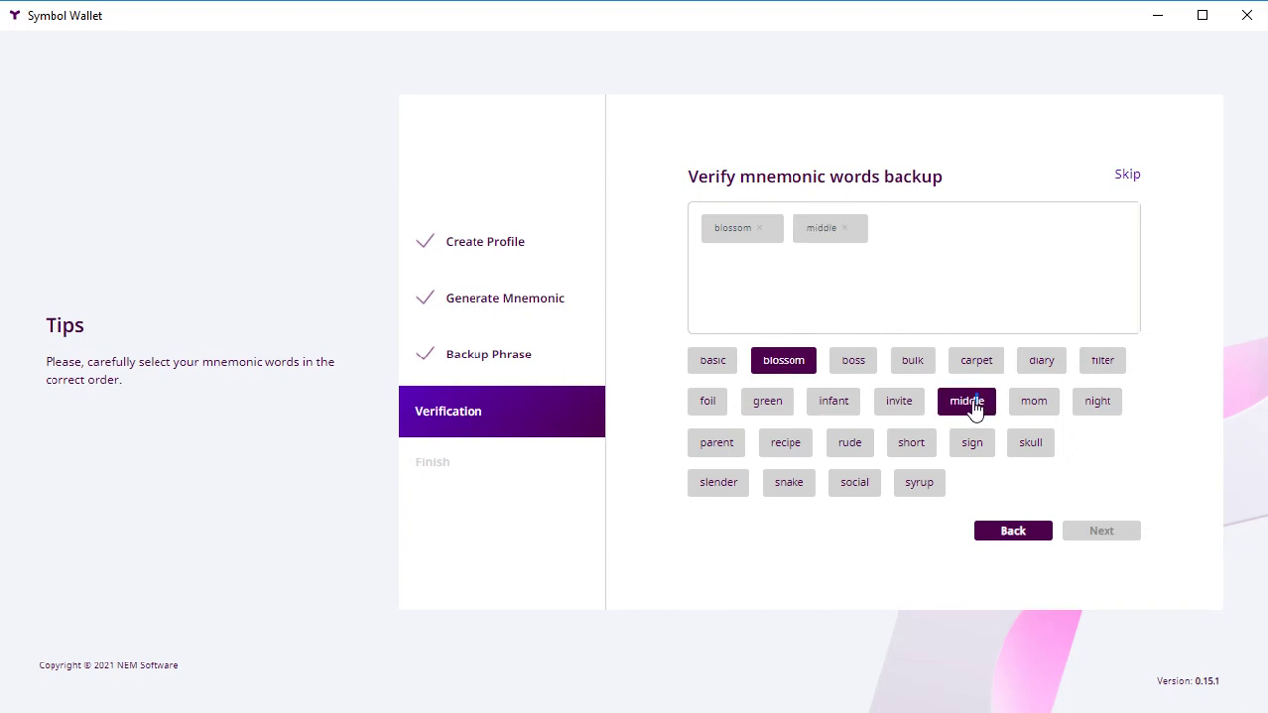
click(783, 489)
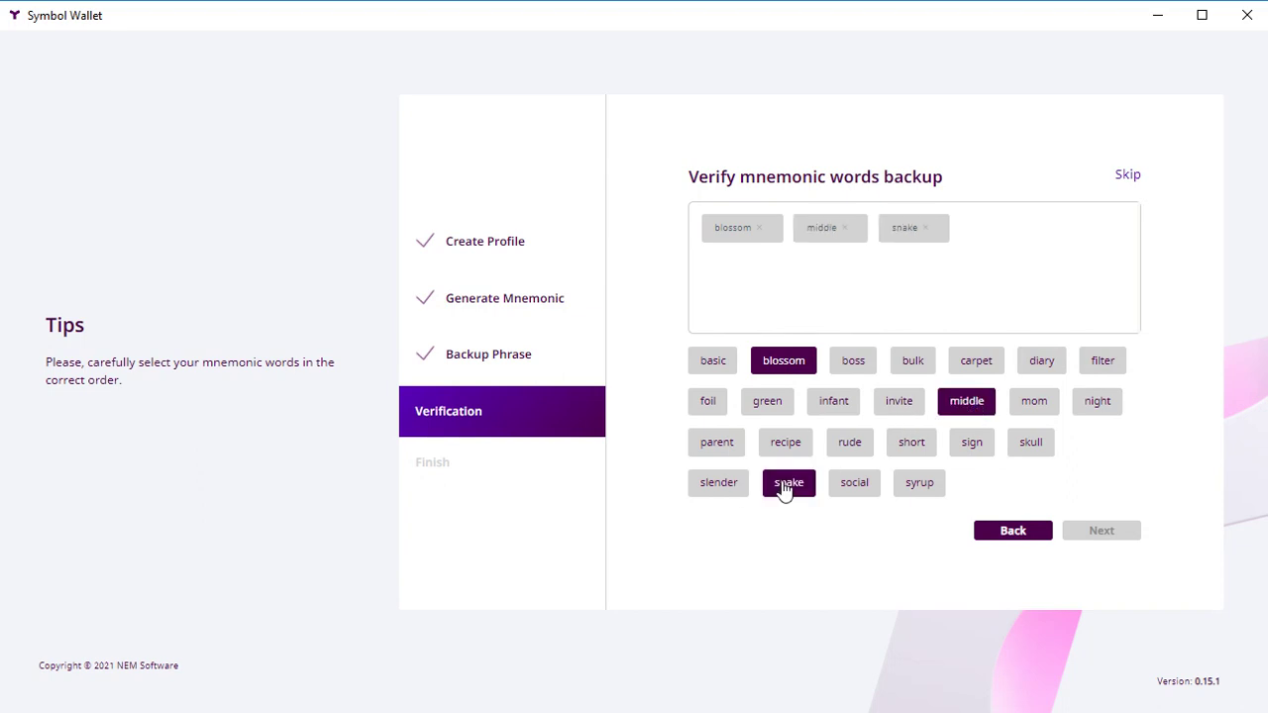
click(731, 486)
click(901, 408)
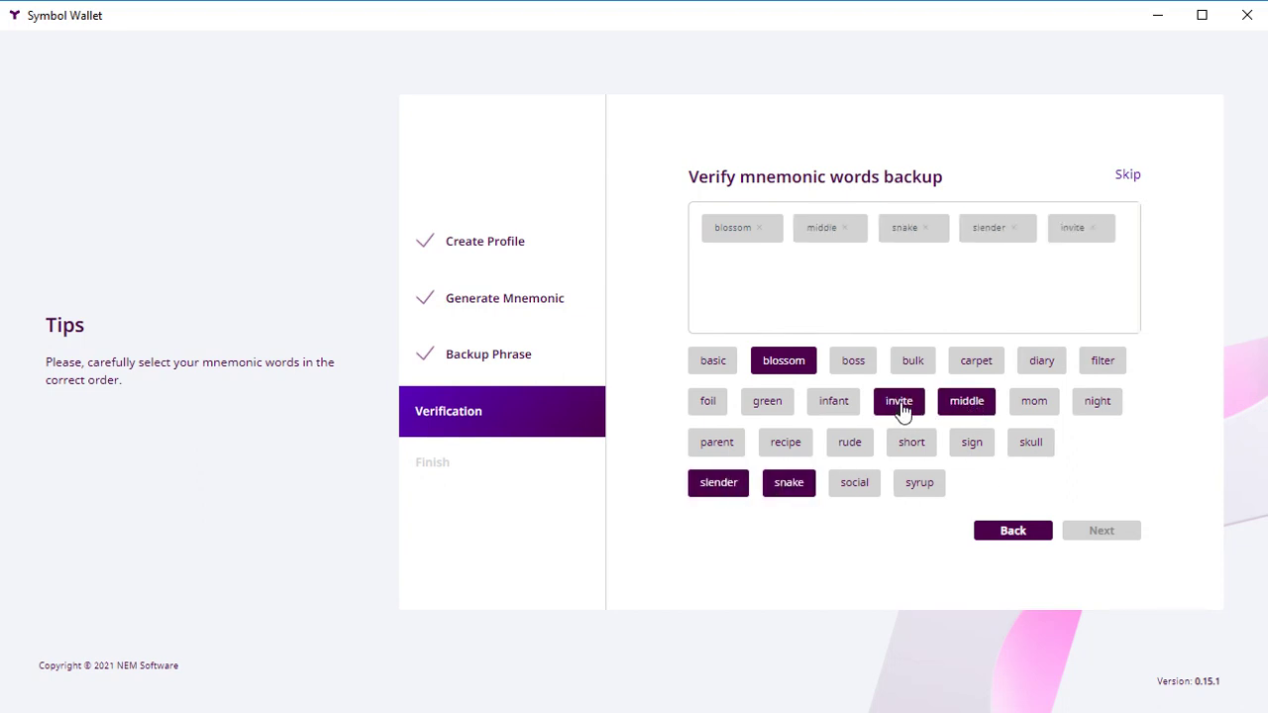
click(834, 408)
click(969, 368)
click(1035, 368)
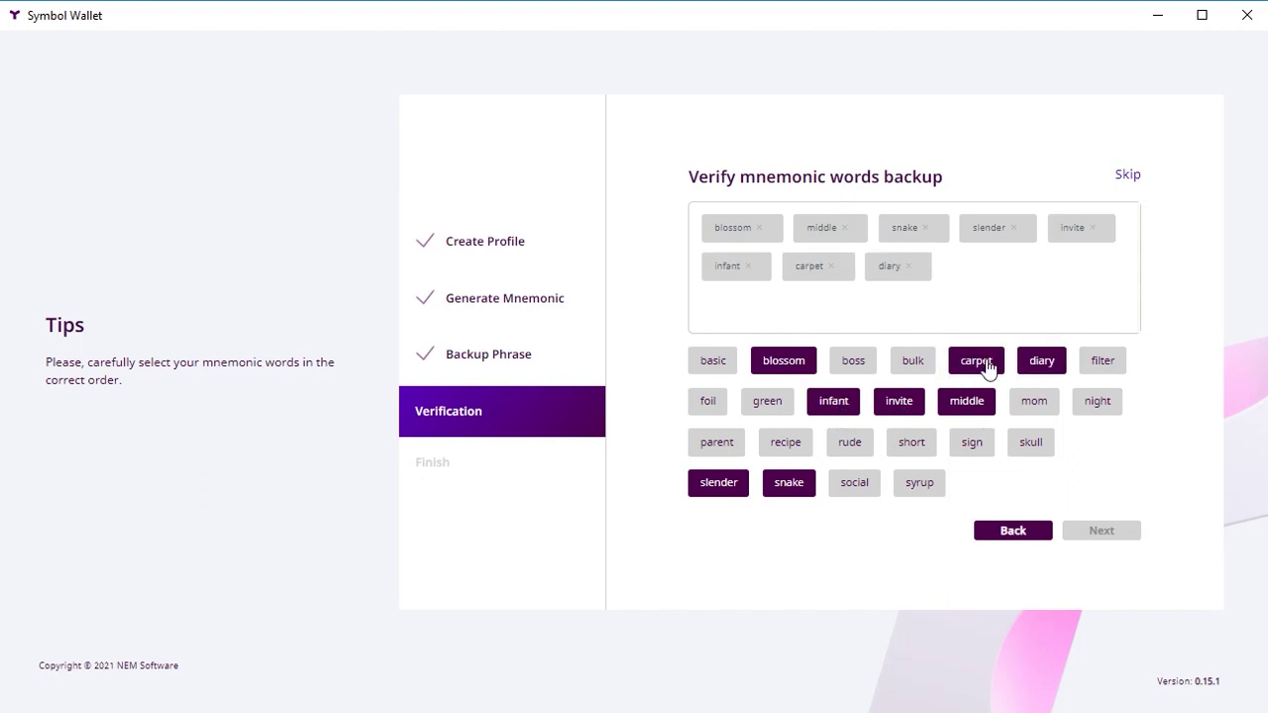
click(848, 445)
click(1030, 406)
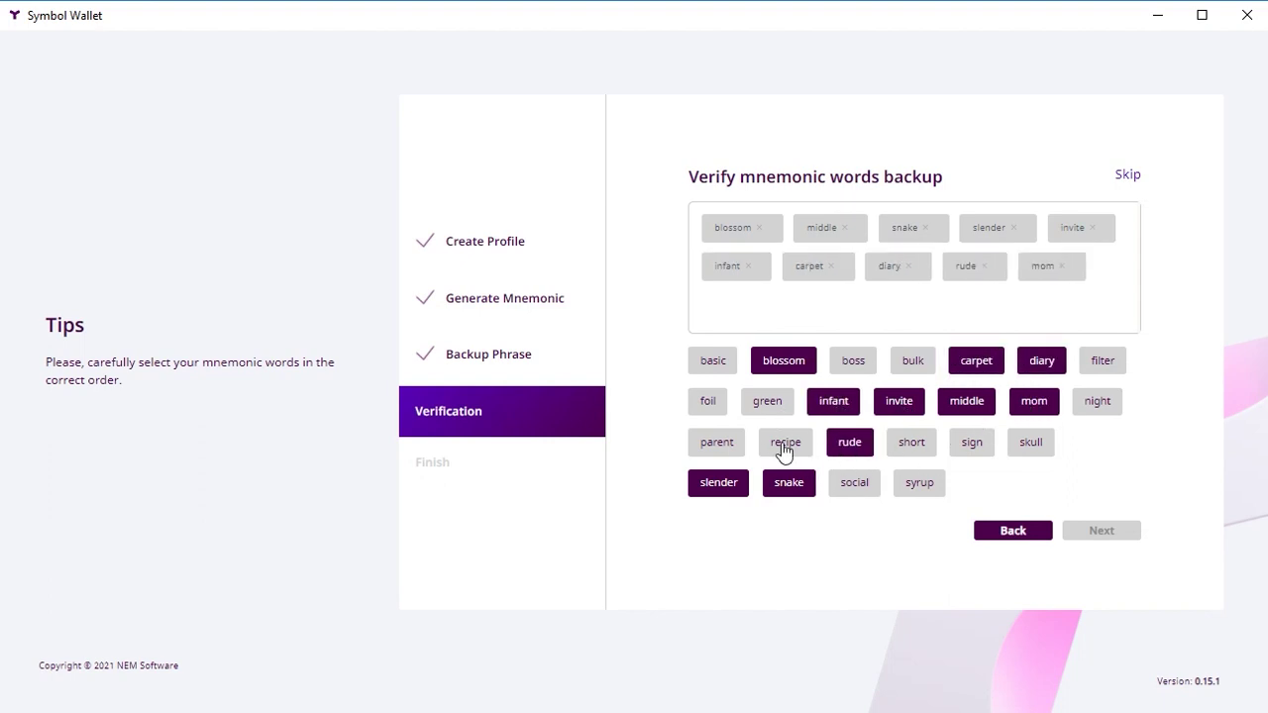
click(852, 484)
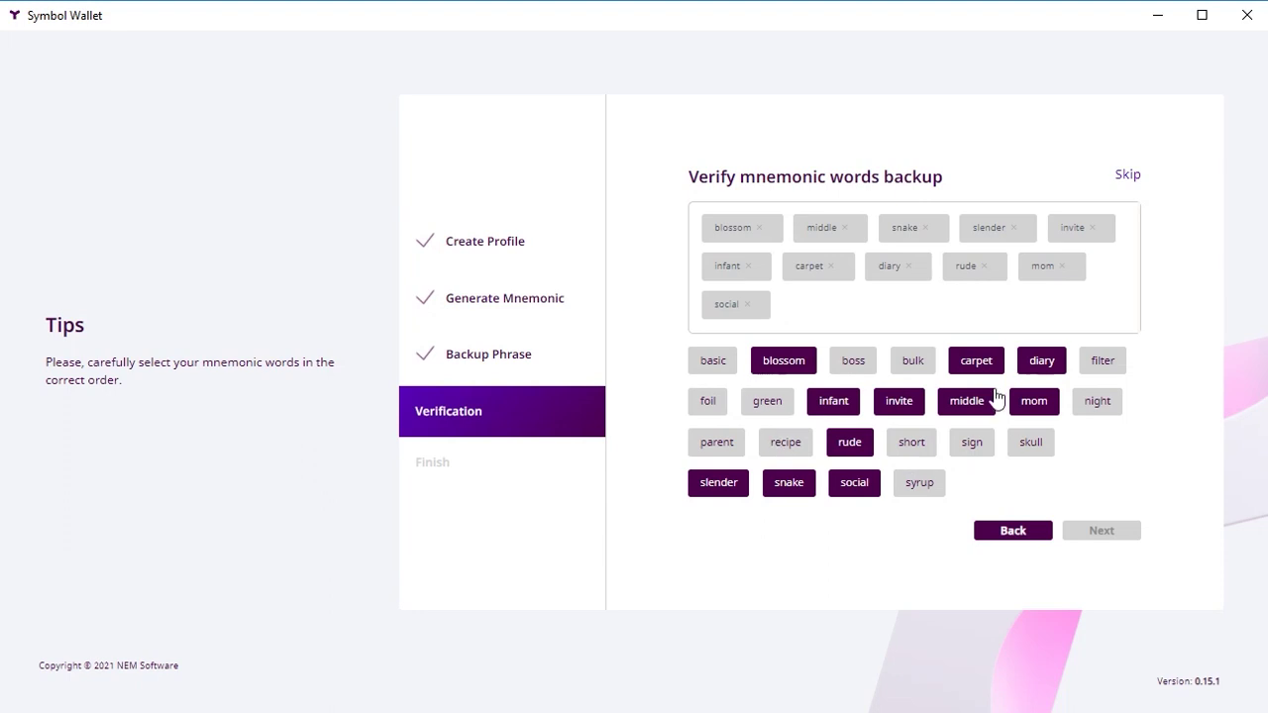
click(912, 362)
click(767, 402)
click(1095, 402)
click(783, 443)
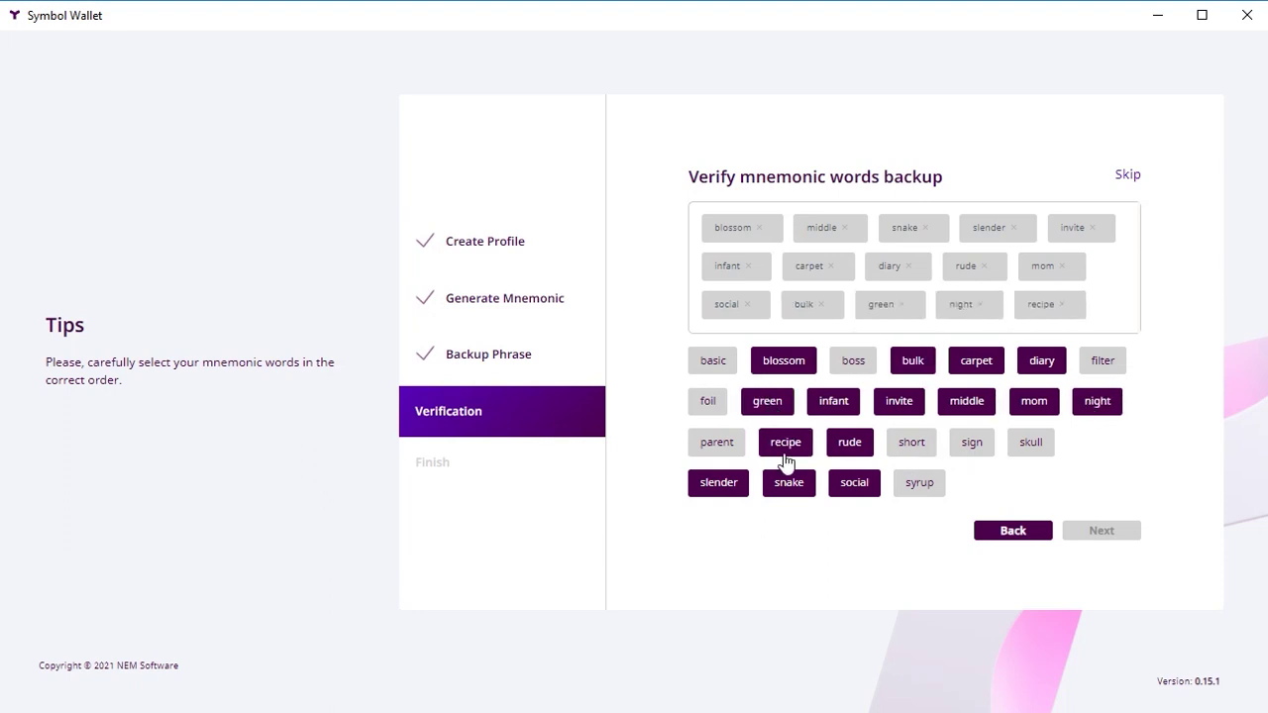
click(1102, 361)
click(919, 482)
click(972, 444)
click(911, 443)
click(707, 401)
click(853, 360)
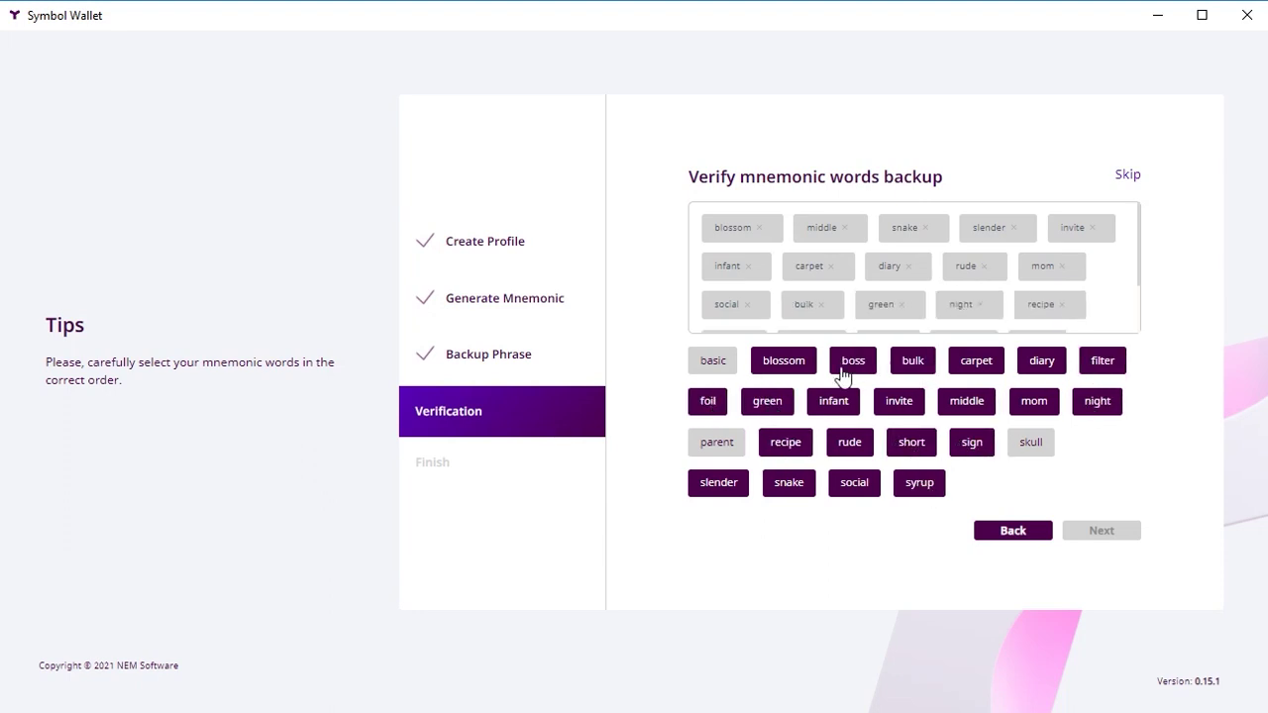
click(1030, 441)
click(712, 360)
click(716, 441)
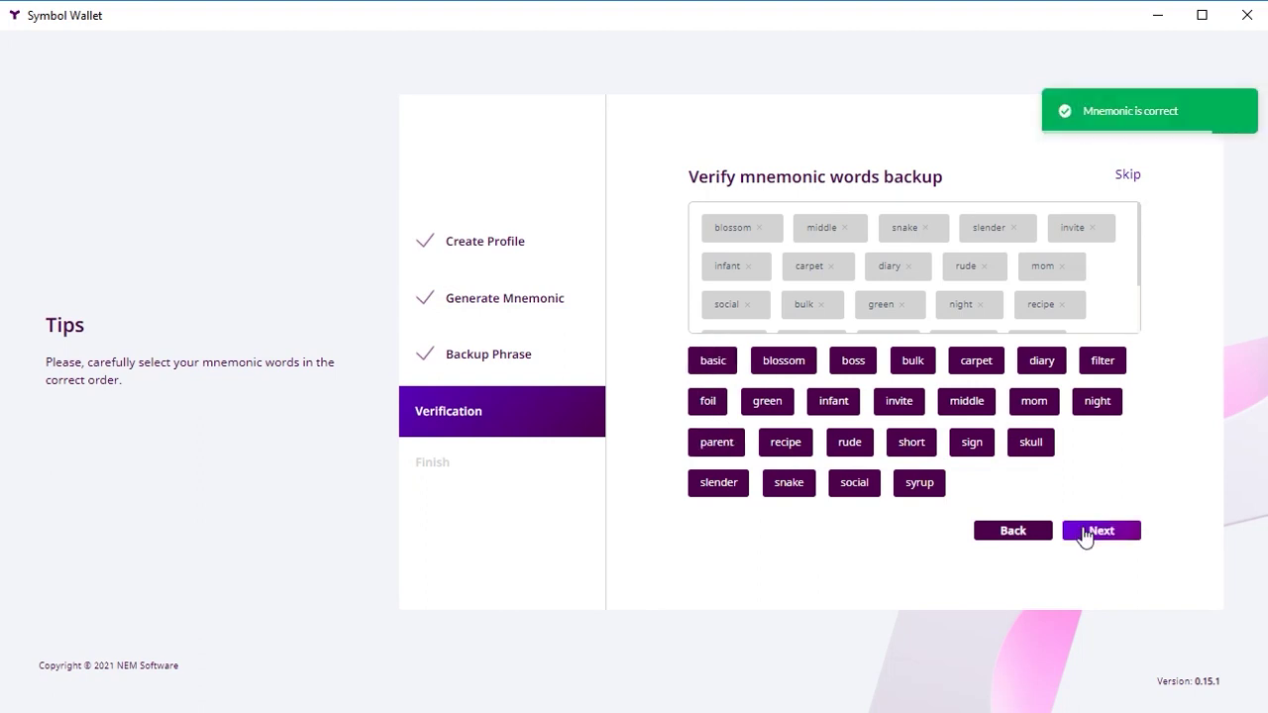
Step: Accept the Terms and Conditions, finish the profile, and copy the new account address
click(1085, 532)
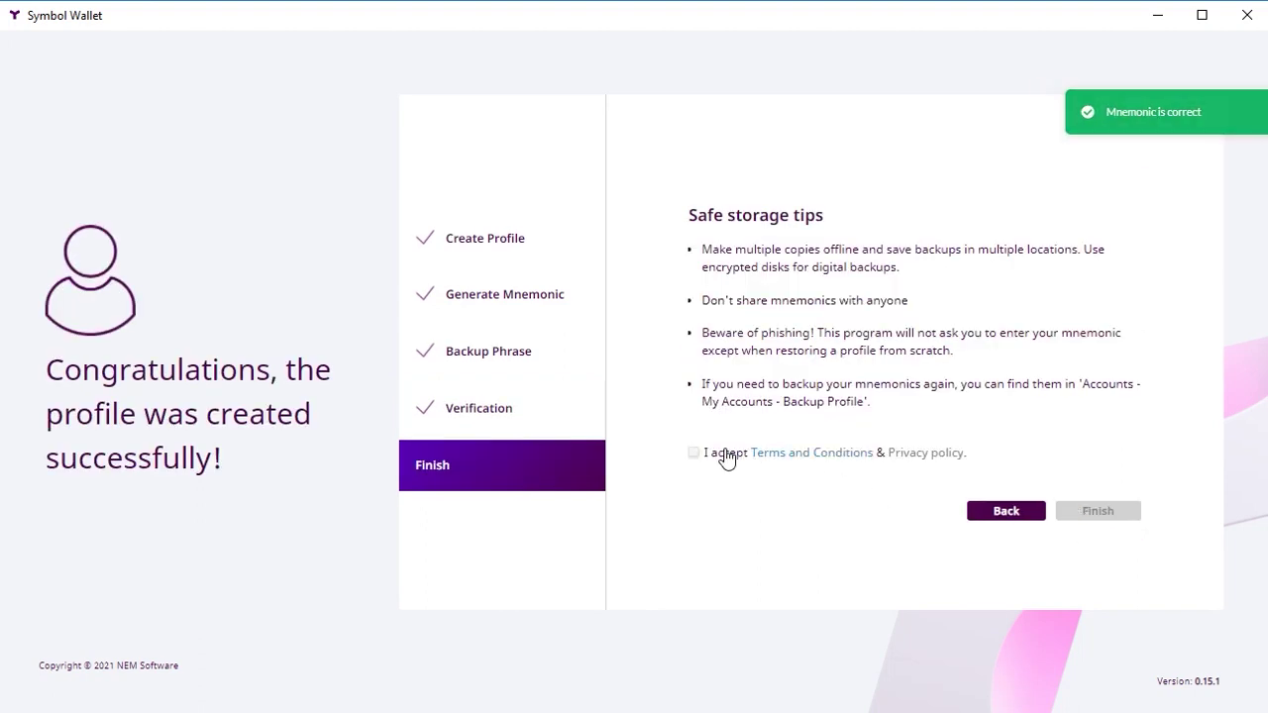
click(693, 452)
click(1072, 505)
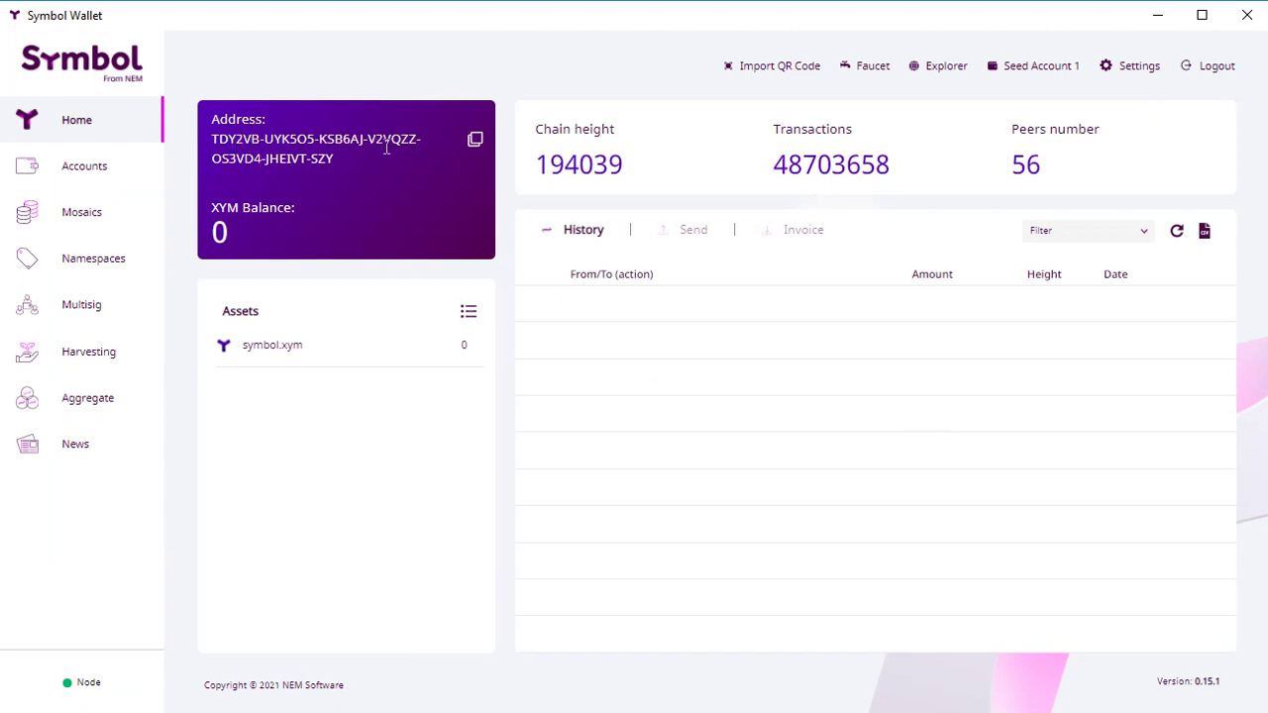
click(476, 142)
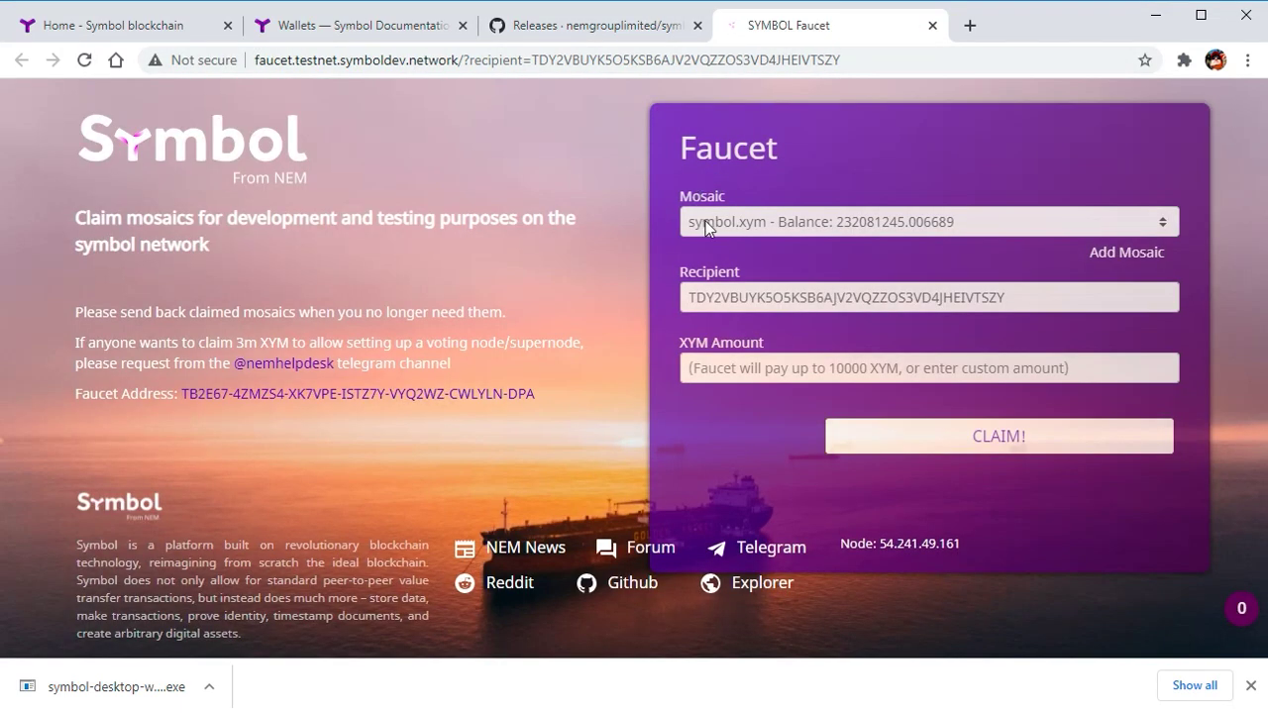
Step: Claim 10000 XYM from the testnet faucet for the wallet address
click(711, 367)
text(1)
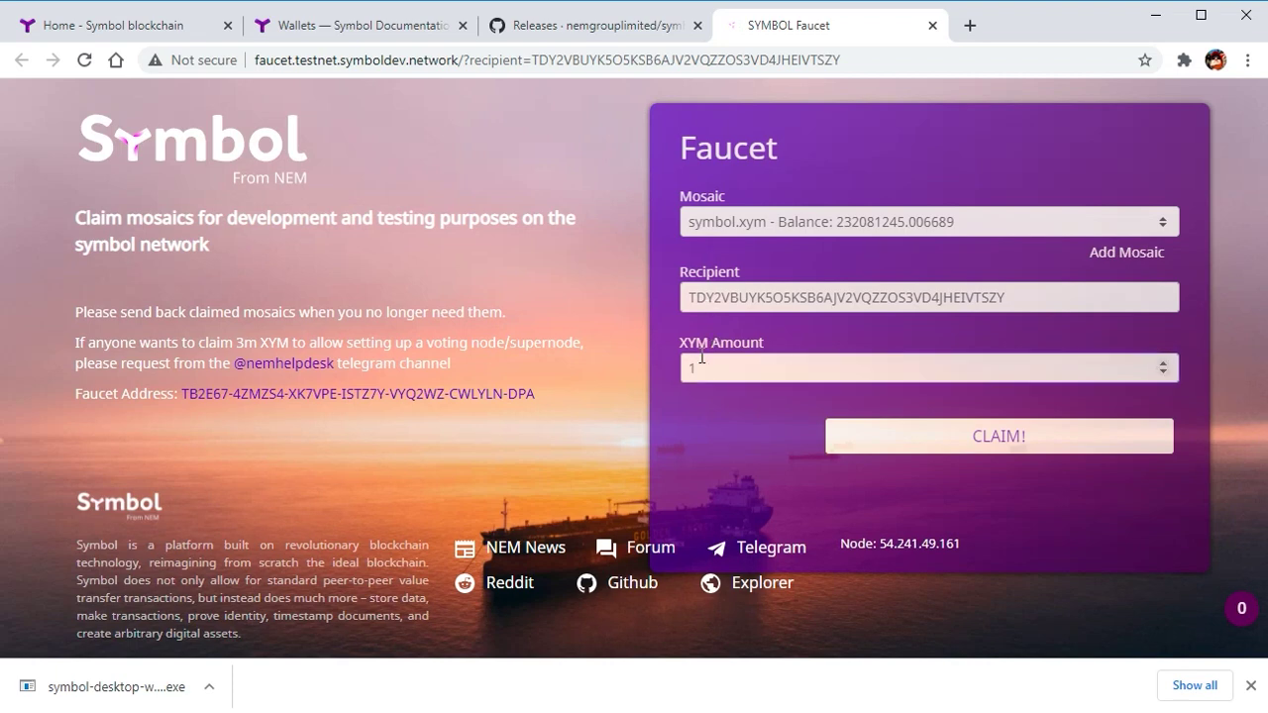
text(0000)
click(1009, 444)
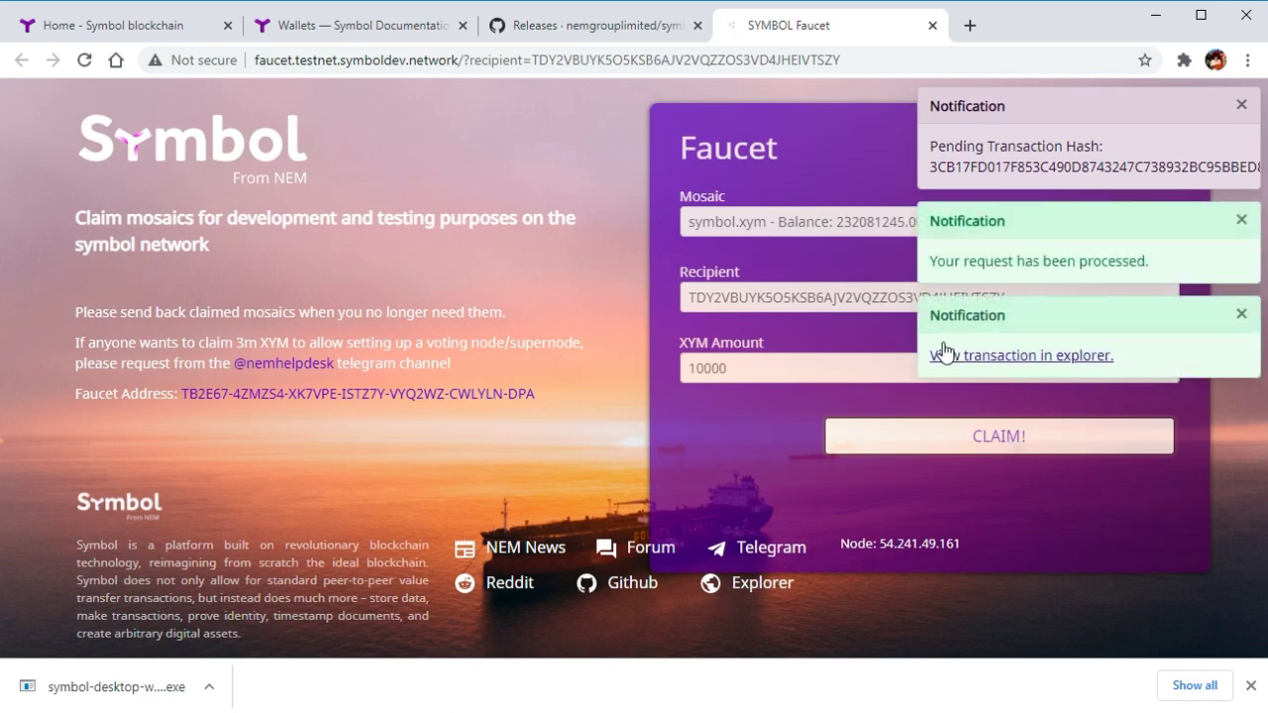
Step: Verify the 10,000 XYM faucet transfer in the block explorer, then return to the wallet
click(948, 355)
scroll(797, 374, down, 1)
scroll(795, 366, down, 3)
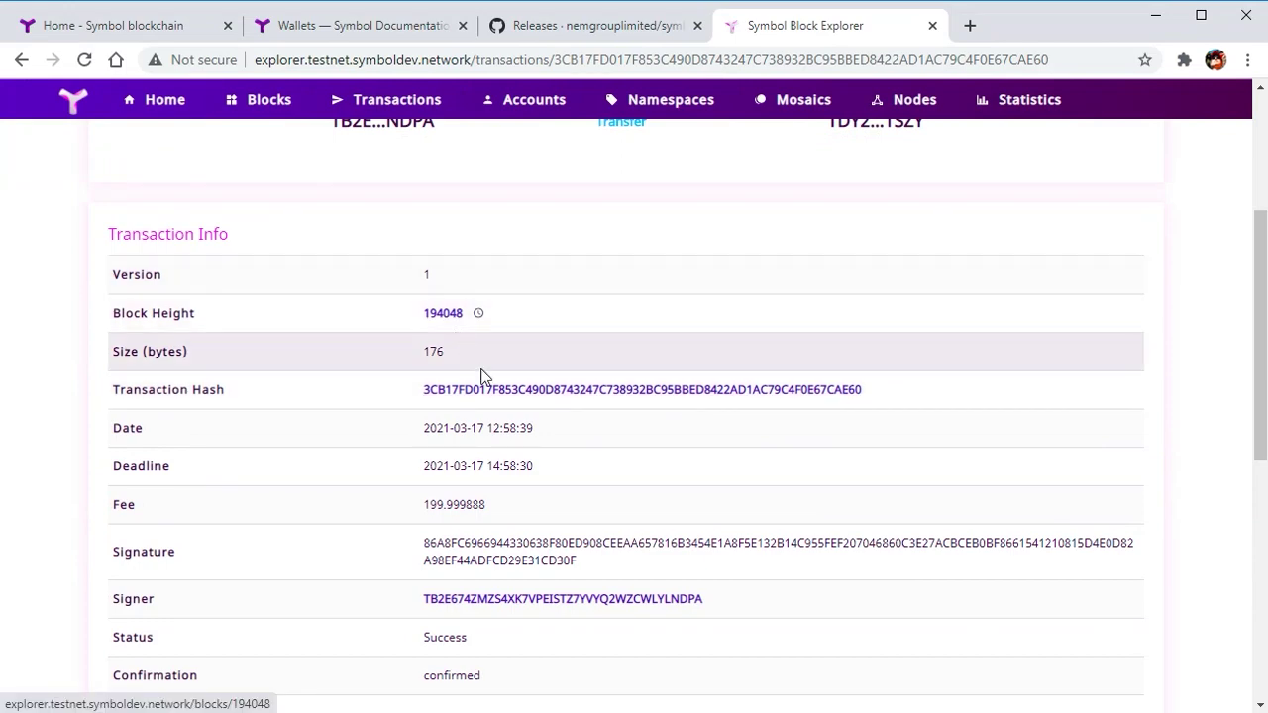
scroll(495, 644, down, 5)
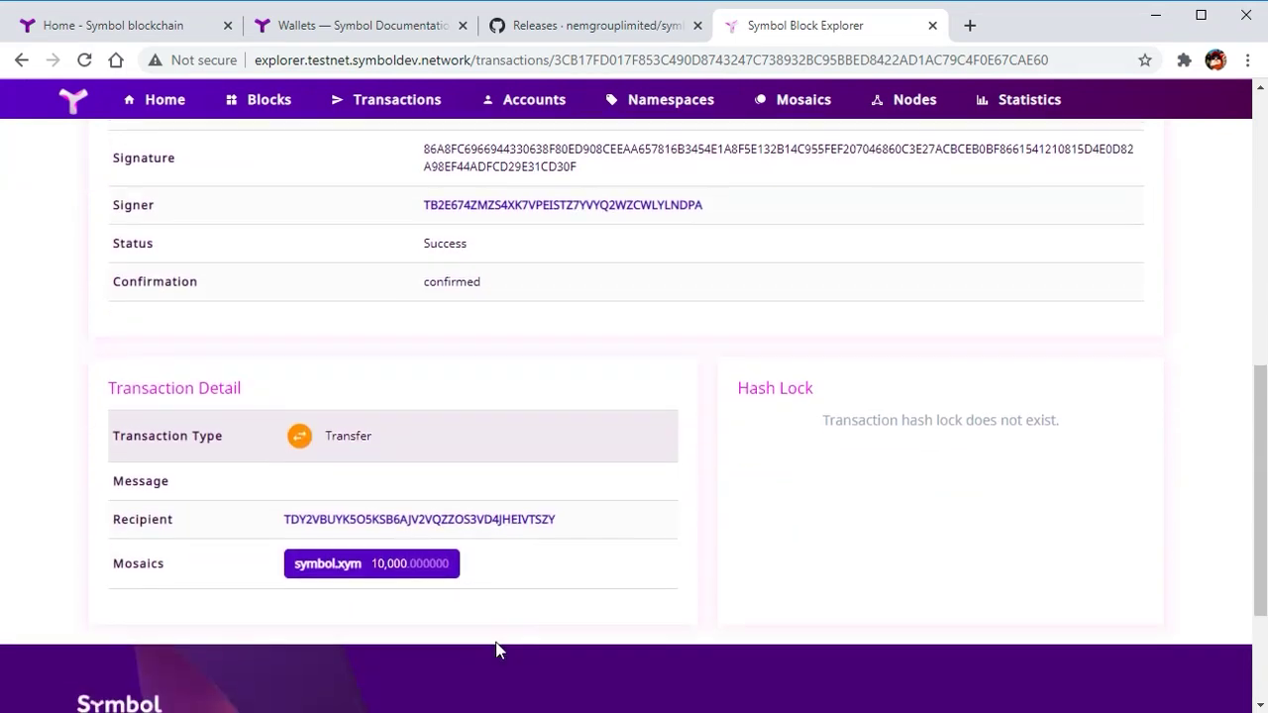
key(alt+Tab)
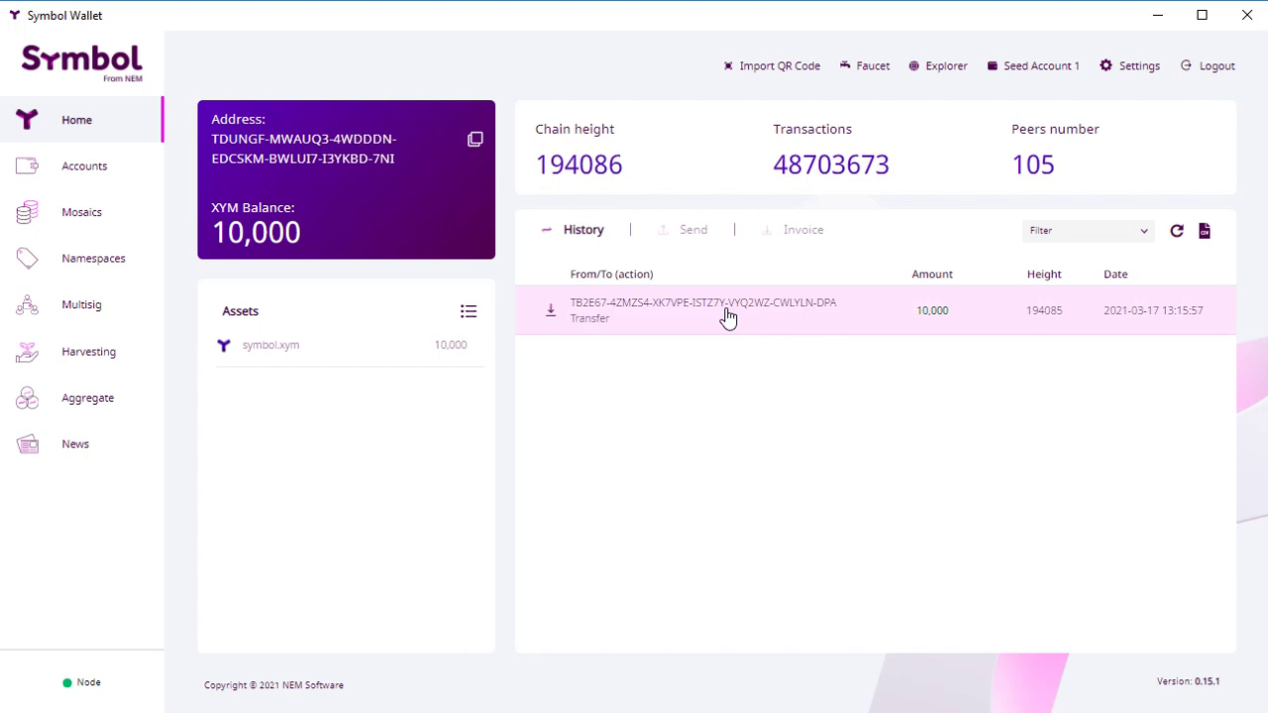
Step: Open the Mosaics page, which lists symbol.xym with a 10,000 balance
click(81, 214)
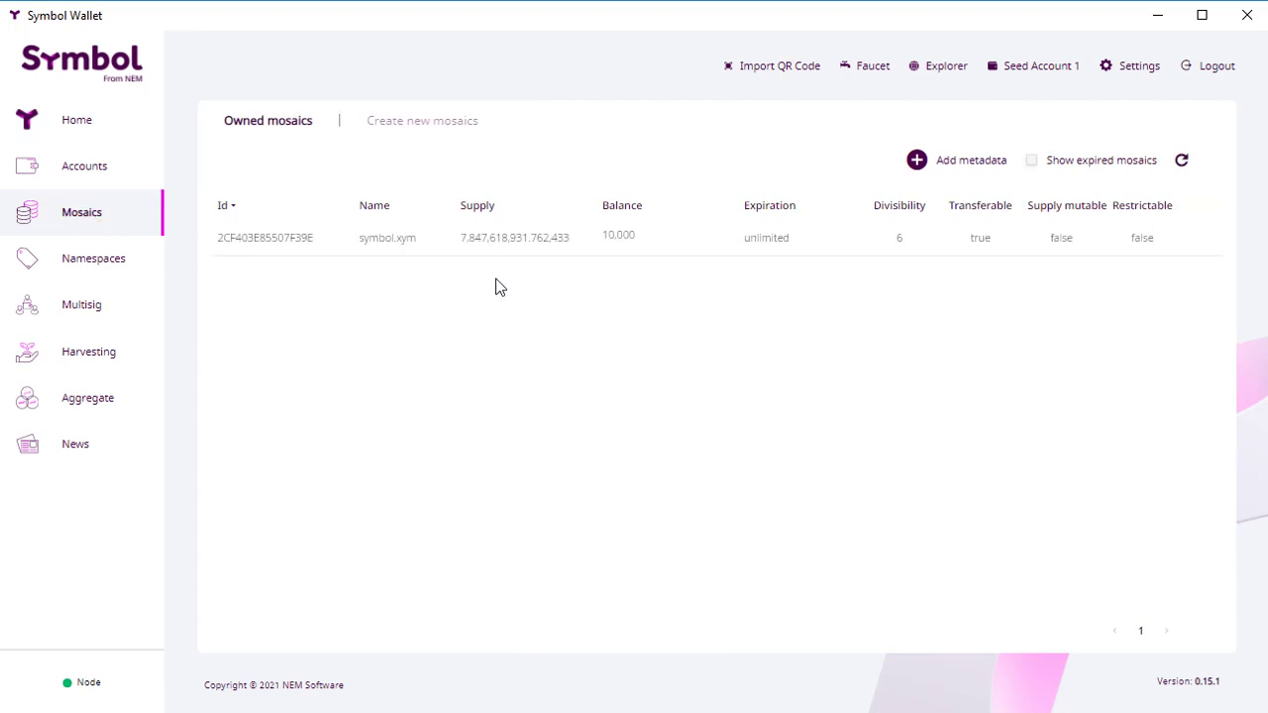
Step: Open the Create new mosaics form and review its Supply, Divisibility and Duration values
click(426, 133)
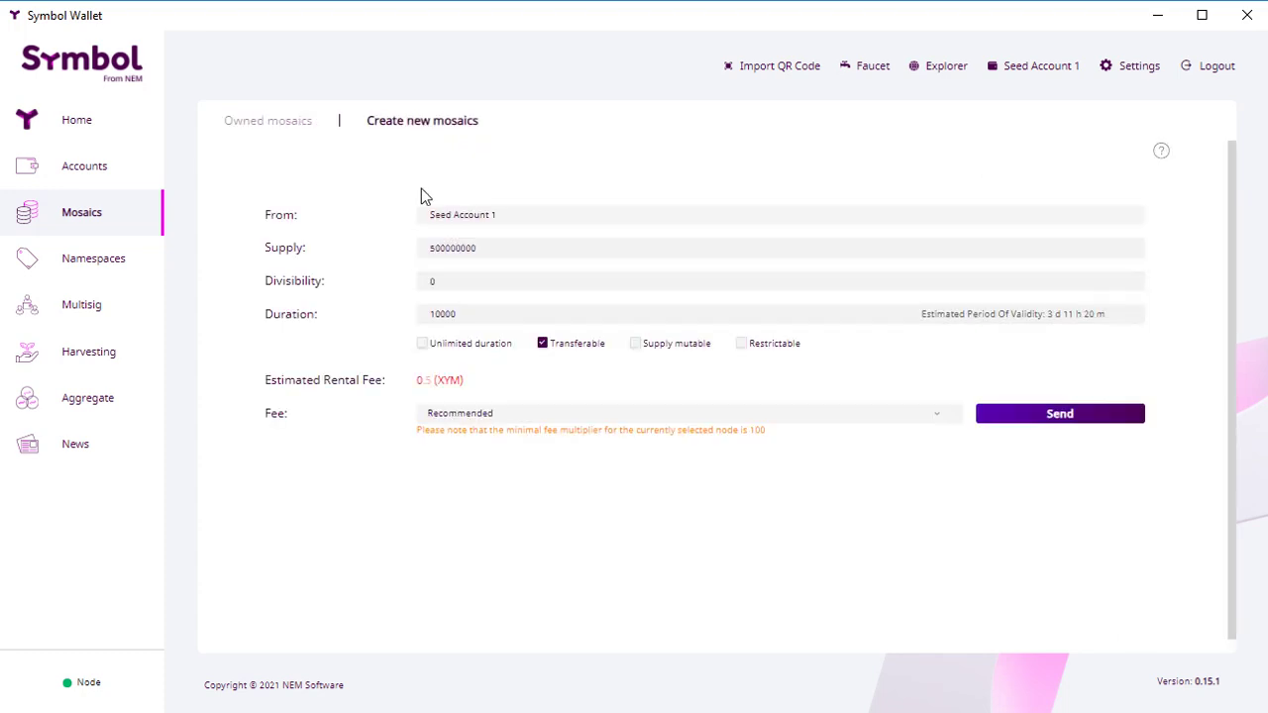
drag(491, 251, 406, 255)
drag(445, 282, 405, 282)
drag(484, 314, 410, 331)
Step: Adjust the duration value, then make the mosaic's duration Unlimited
click(1127, 311)
click(1127, 311)
click(1127, 310)
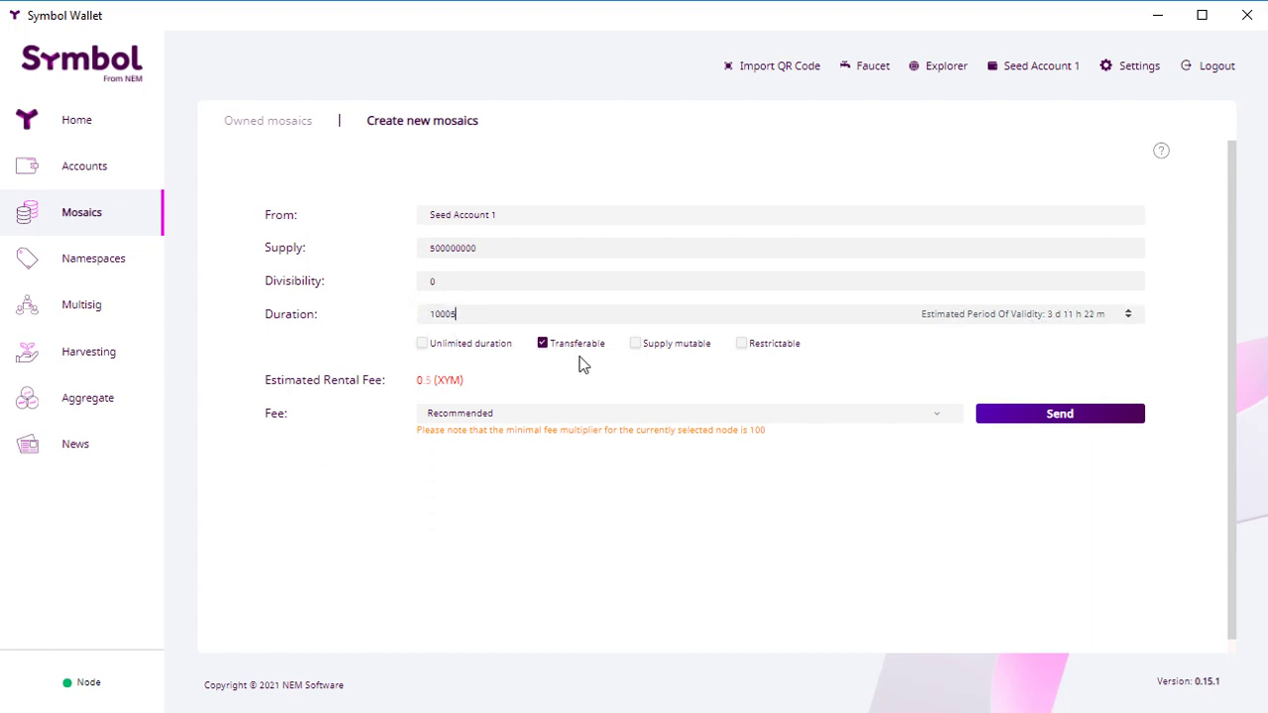
click(467, 313)
key(BackSpace)
text(00)
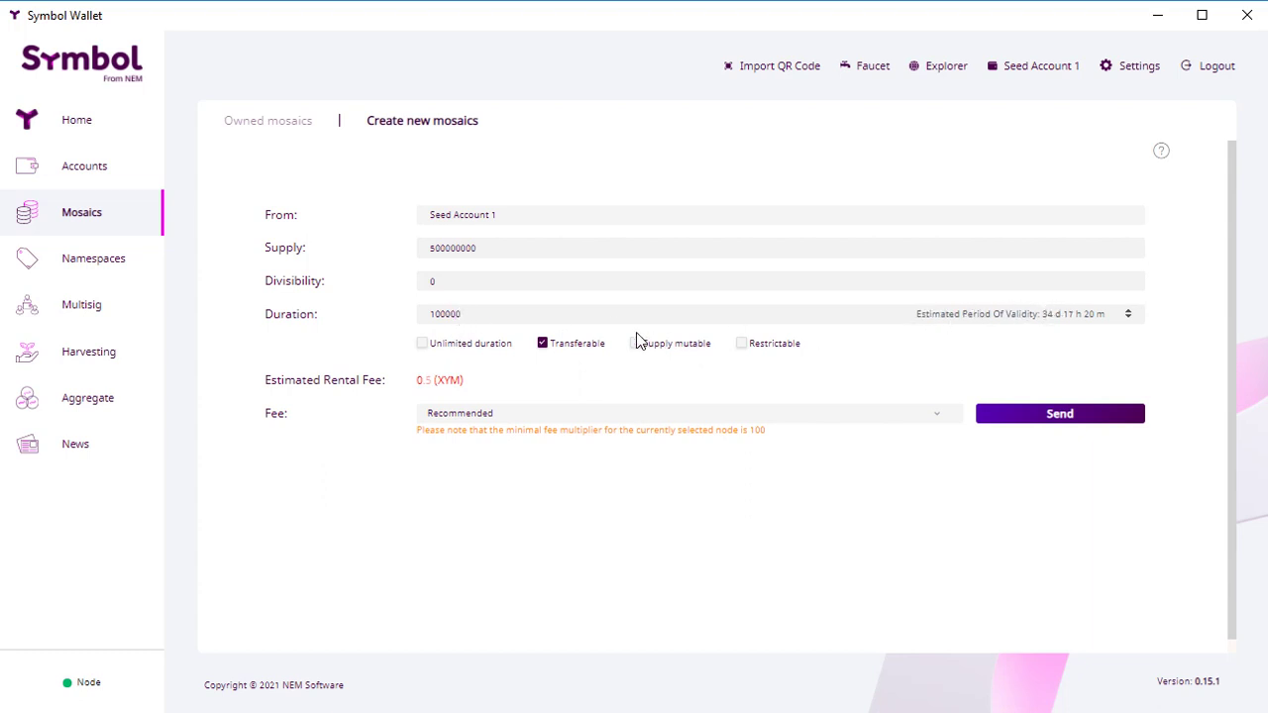
text(0)
click(423, 345)
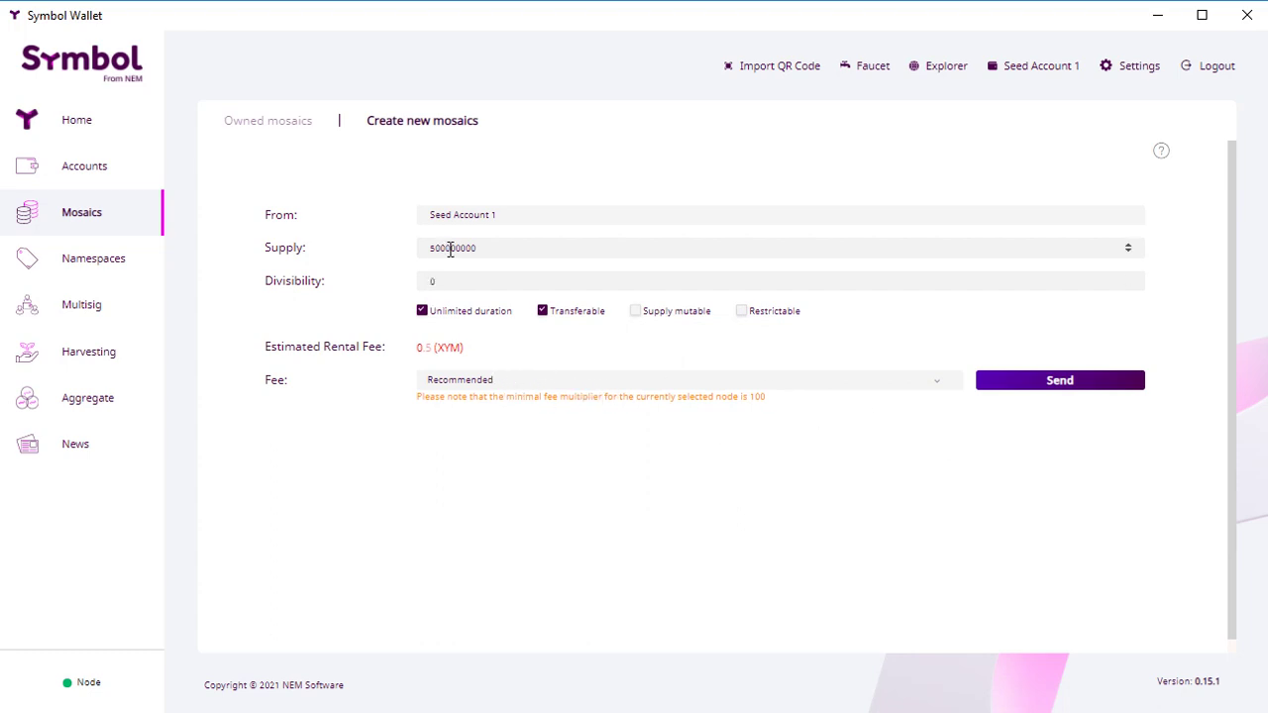
Step: Set divisibility to 4 and work out 100.0000 in a Notepad scratch file
drag(492, 249, 388, 261)
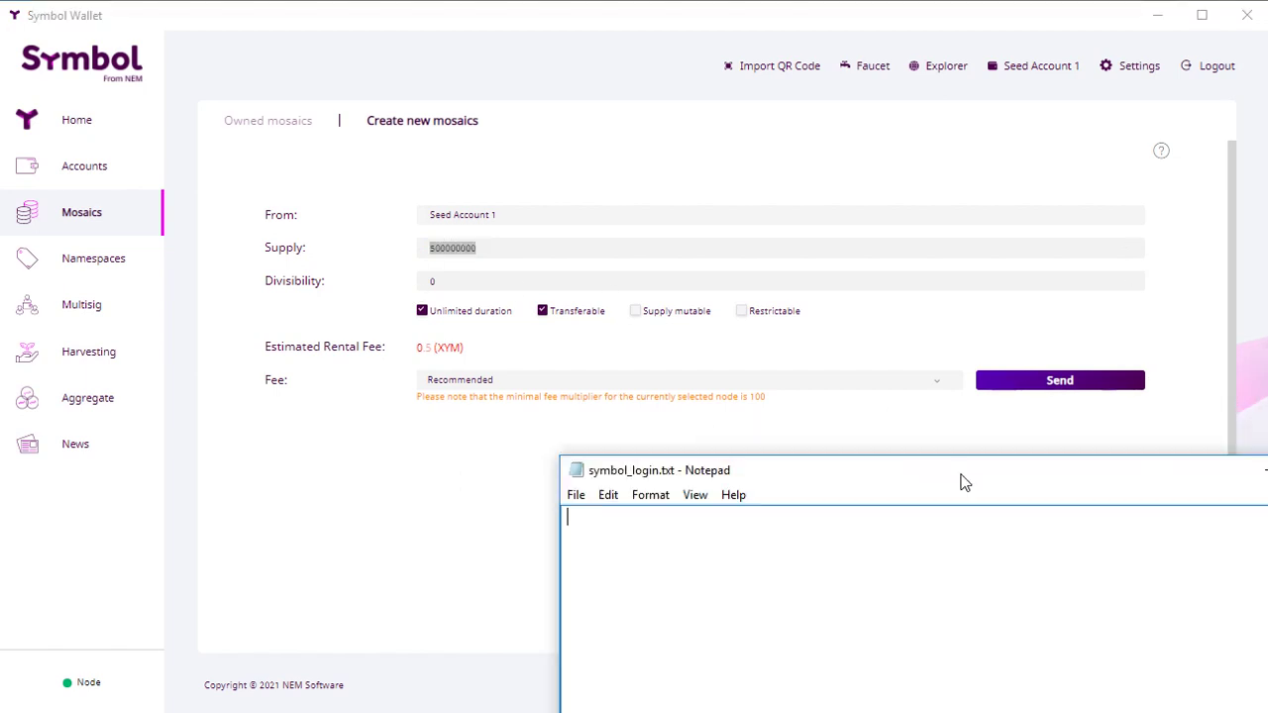
drag(821, 475, 815, 198)
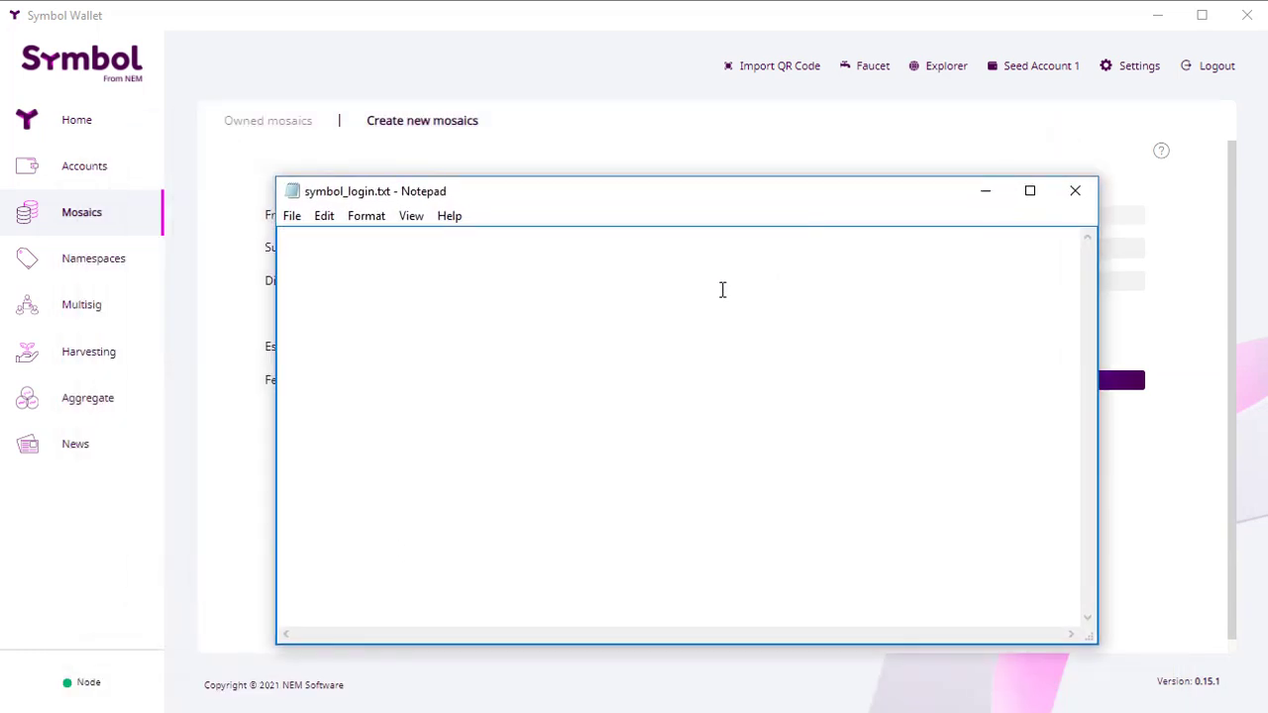
text(100)
drag(779, 195, 845, 316)
click(455, 285)
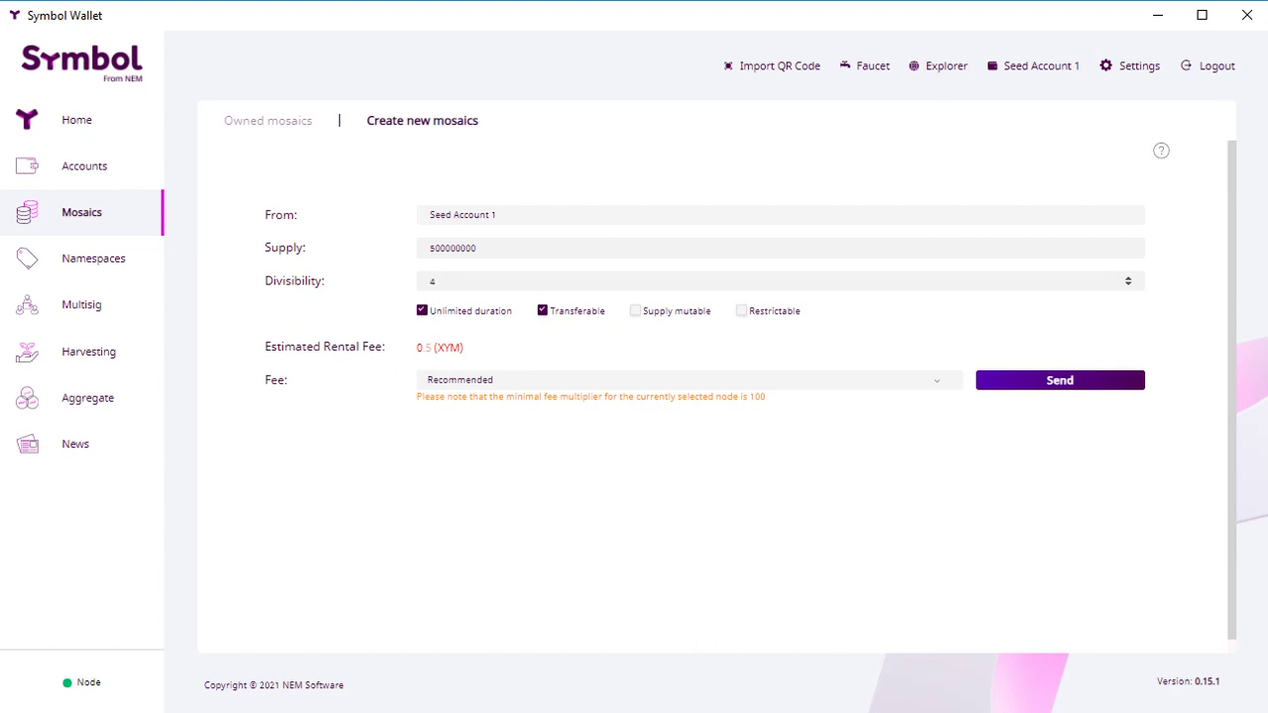
key(alt+Tab)
text(.)
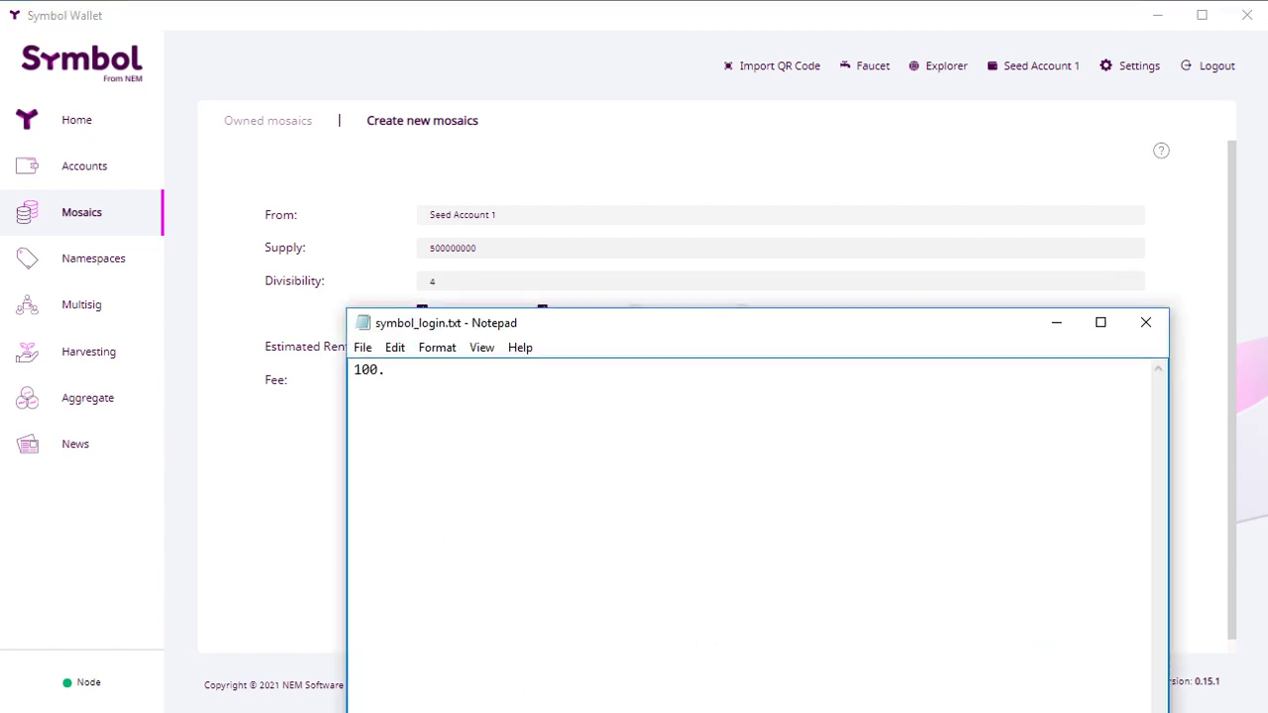
text(0000)
Step: Turn the Notepad figure into 1000000 and paste it as the mosaic's supply
click(388, 370)
key(BackSpace)
key(ctrl+a)
key(ctrl+c)
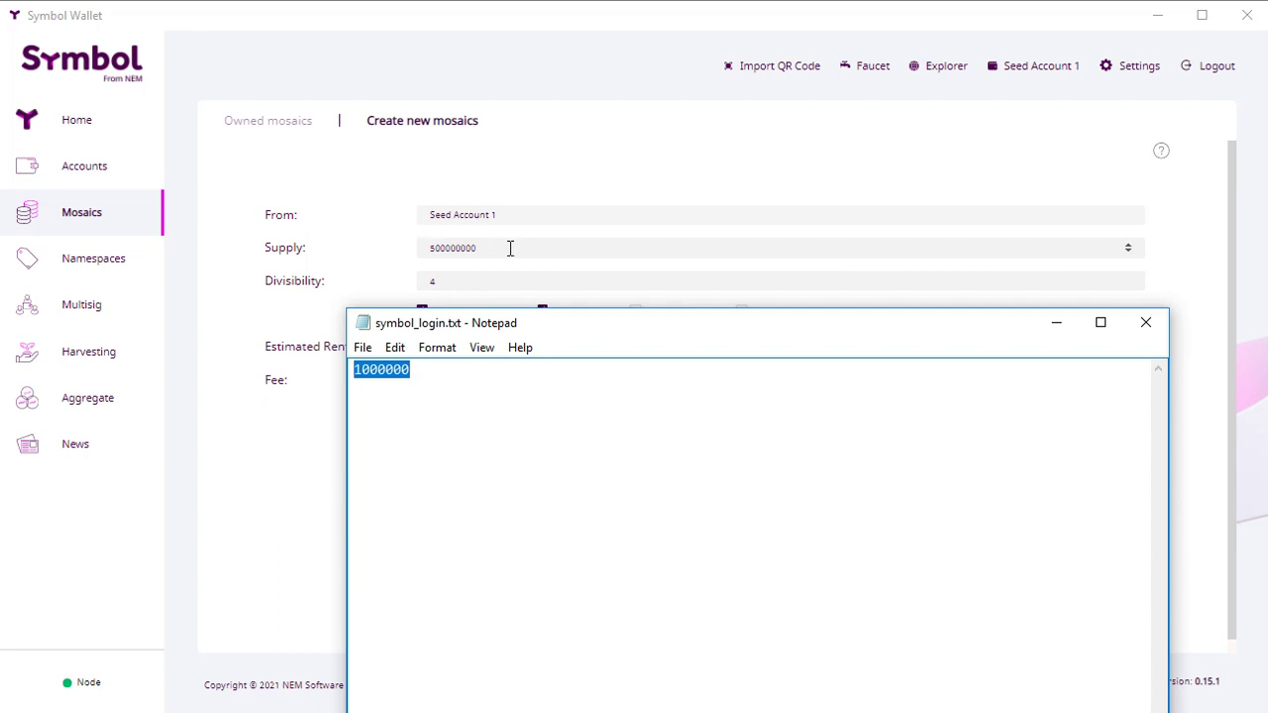
click(509, 249)
key(ctrl+a)
key(ctrl+v)
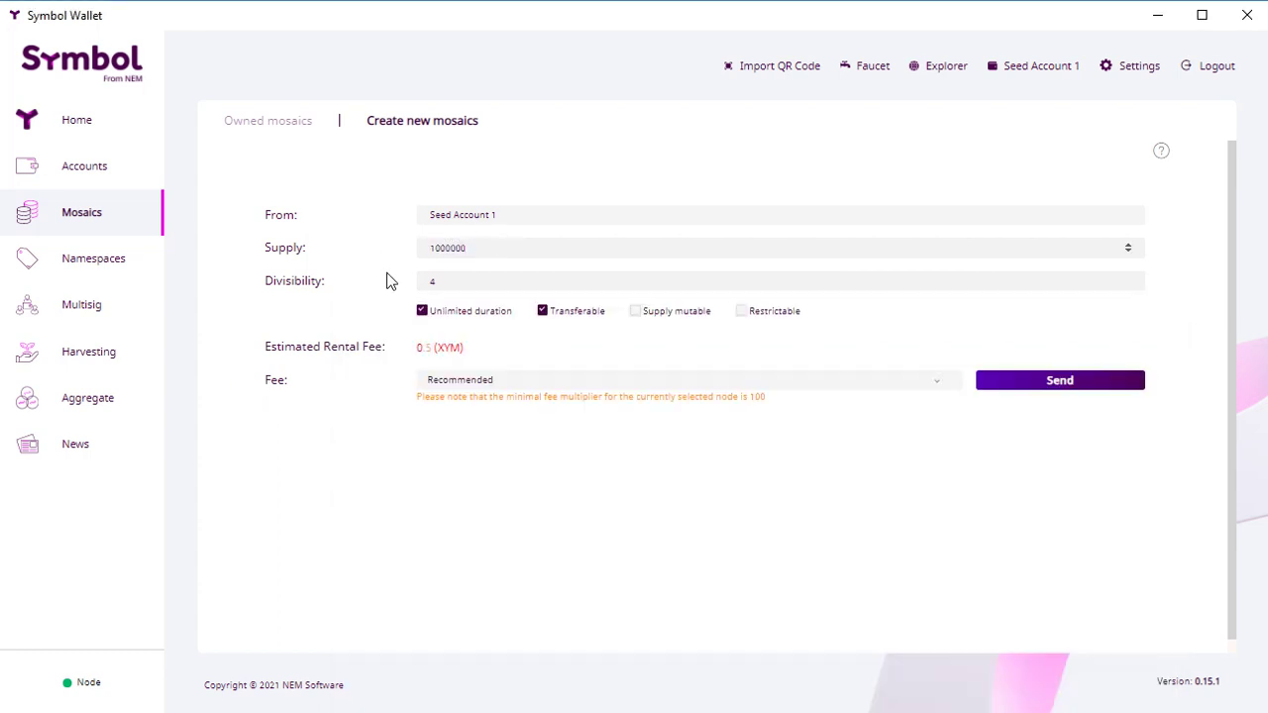
Step: Submit the mosaic creation and sign it with the profile password
click(988, 393)
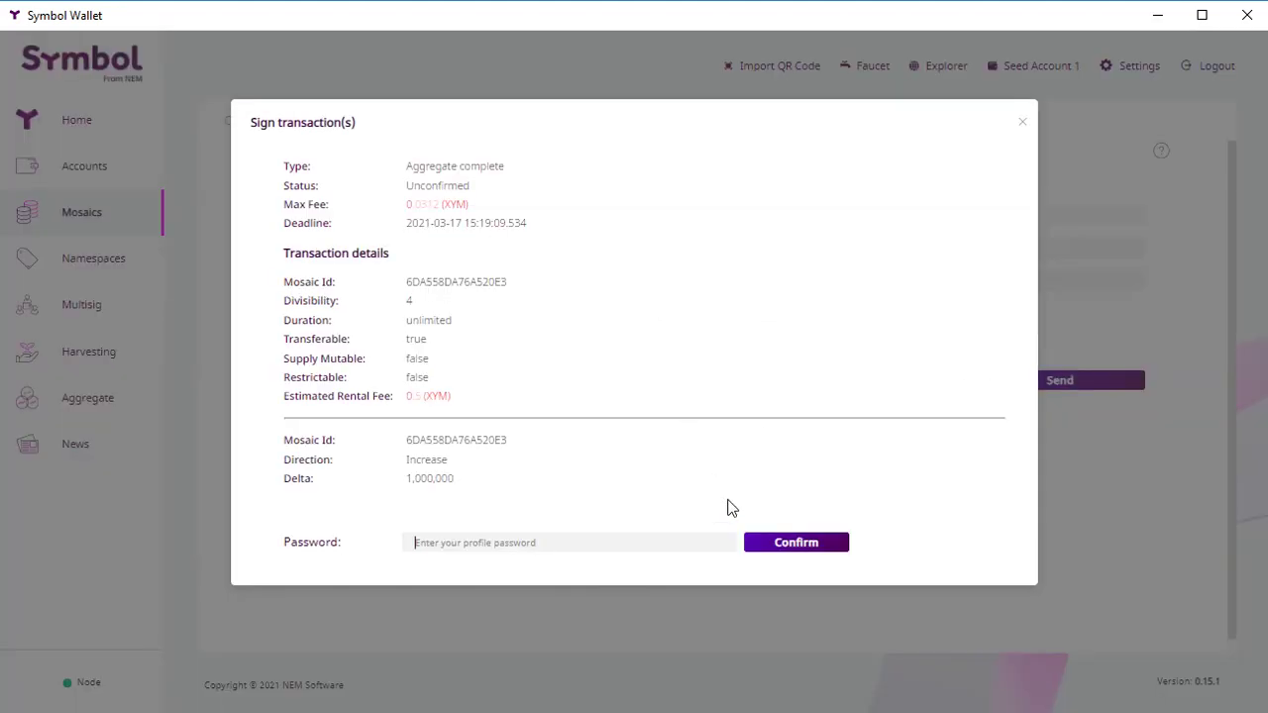
text(a)
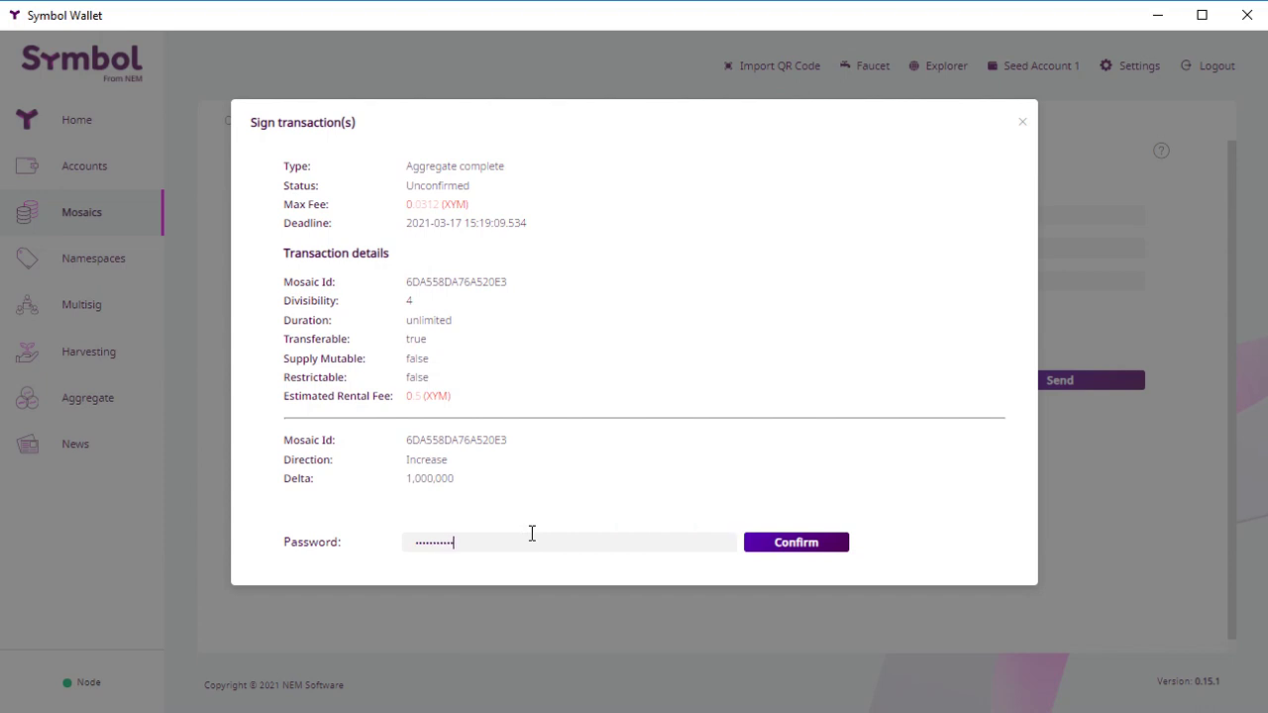
click(804, 543)
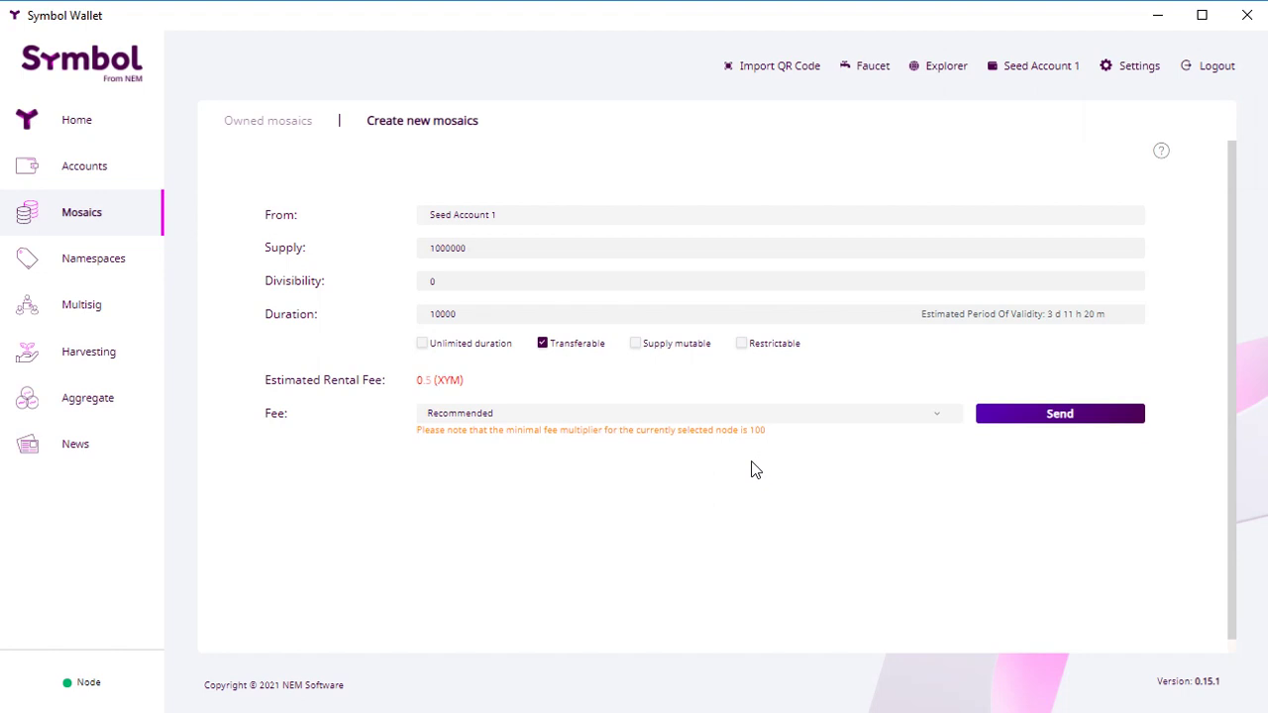
Step: Find mosaic 6DA558DA76A520E3 in Owned mosaics with supply 100 and divisibility 4
click(81, 125)
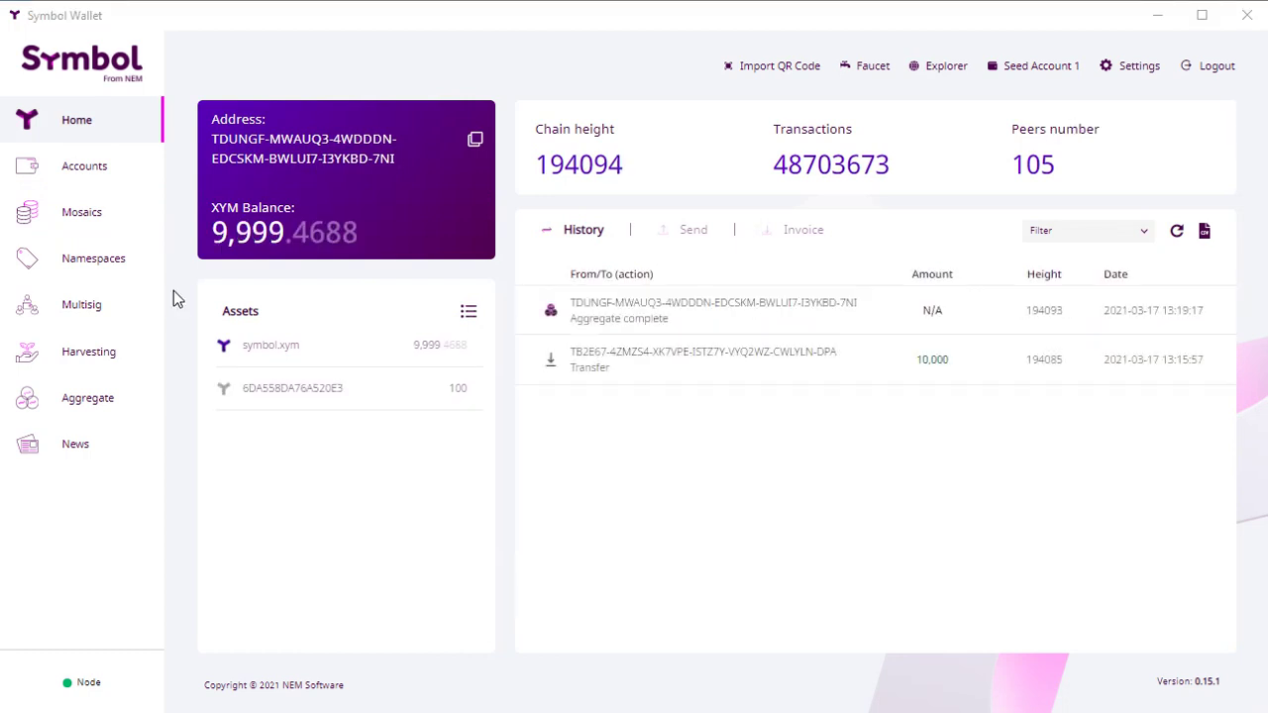
click(67, 212)
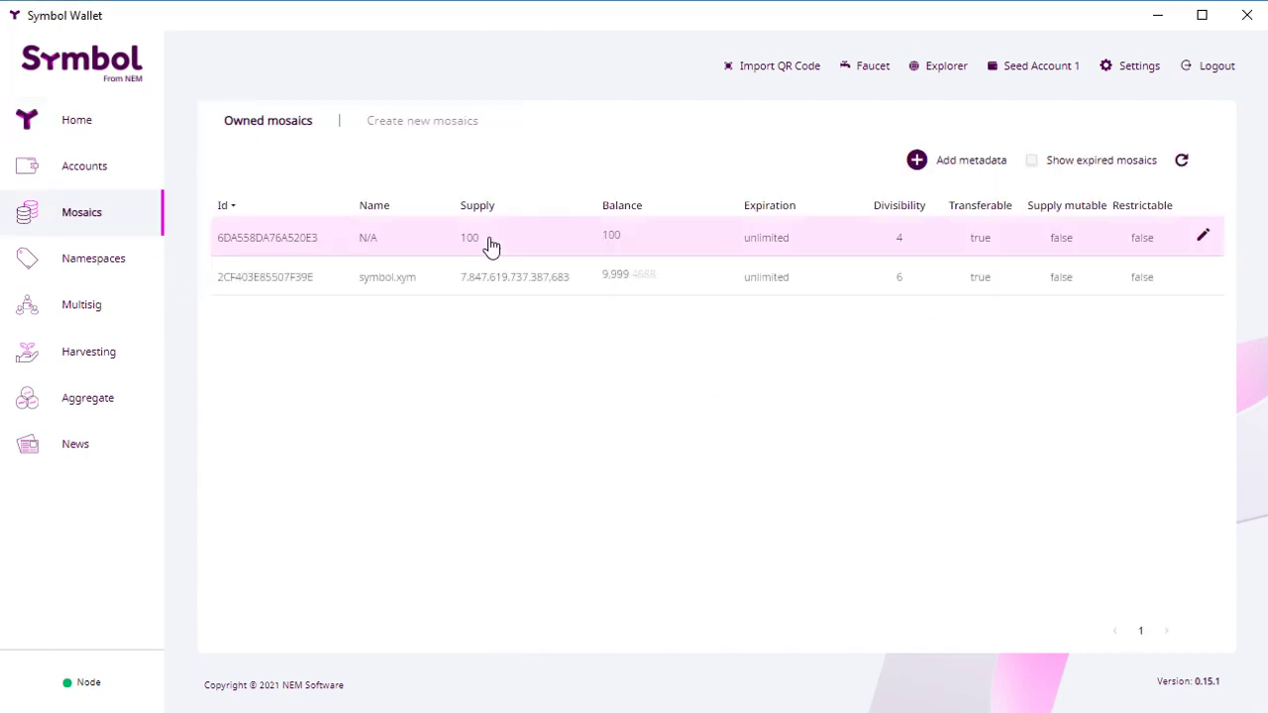
double_click(298, 241)
click(372, 243)
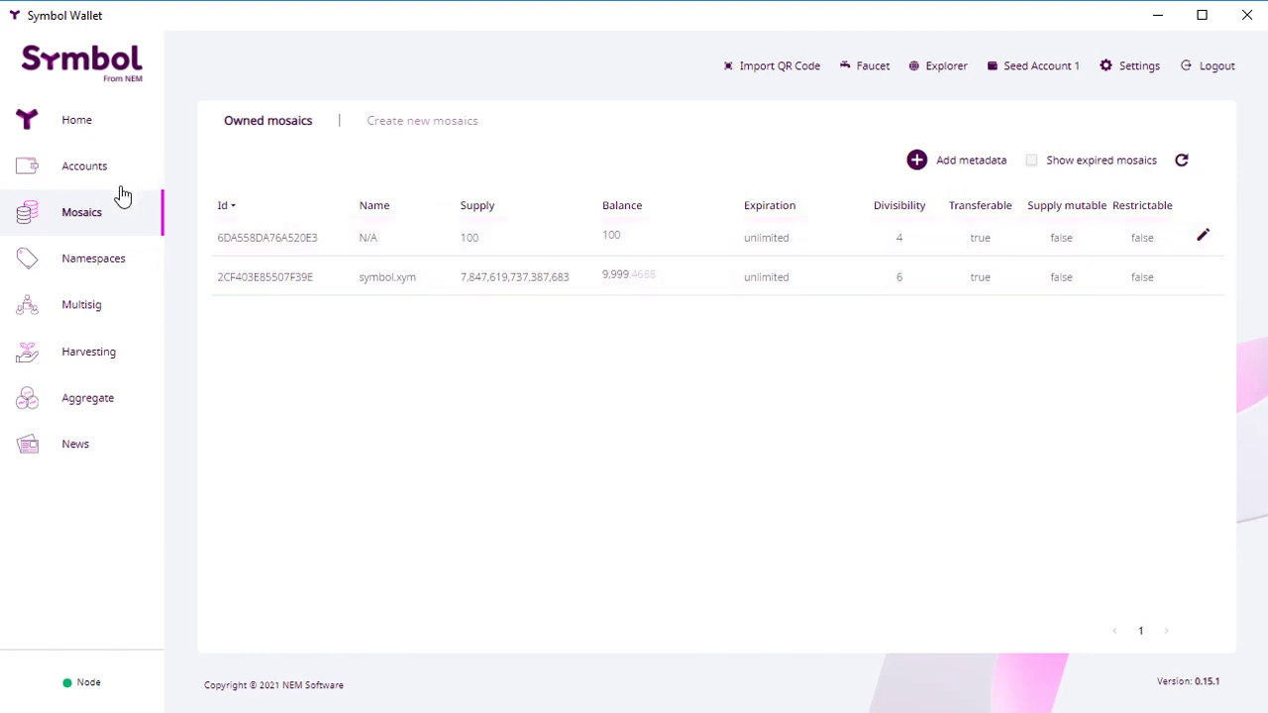
Step: Start a transfer to the pasted recipient address carrying mosaic 6DA558DA76A520E3
click(72, 123)
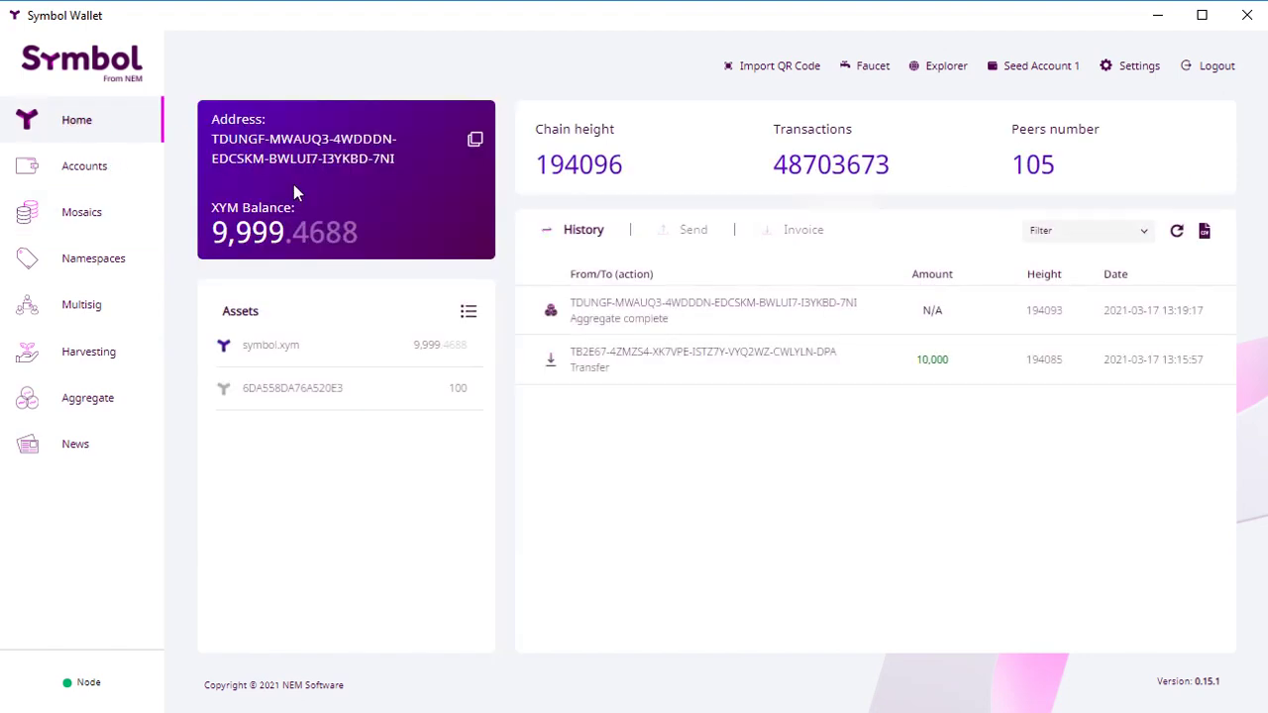
click(693, 234)
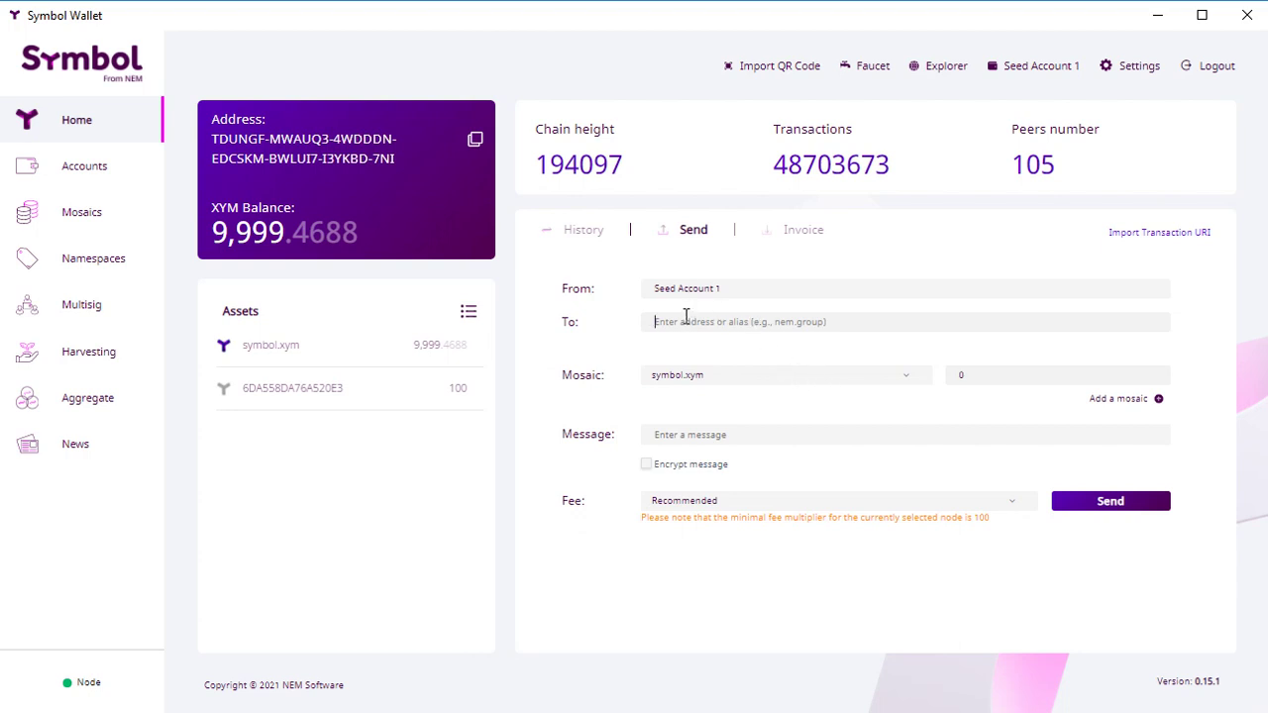
text(TBIVSKKKICIEMST4FYWFPK3HNJTHQEJ3CEW63AI)
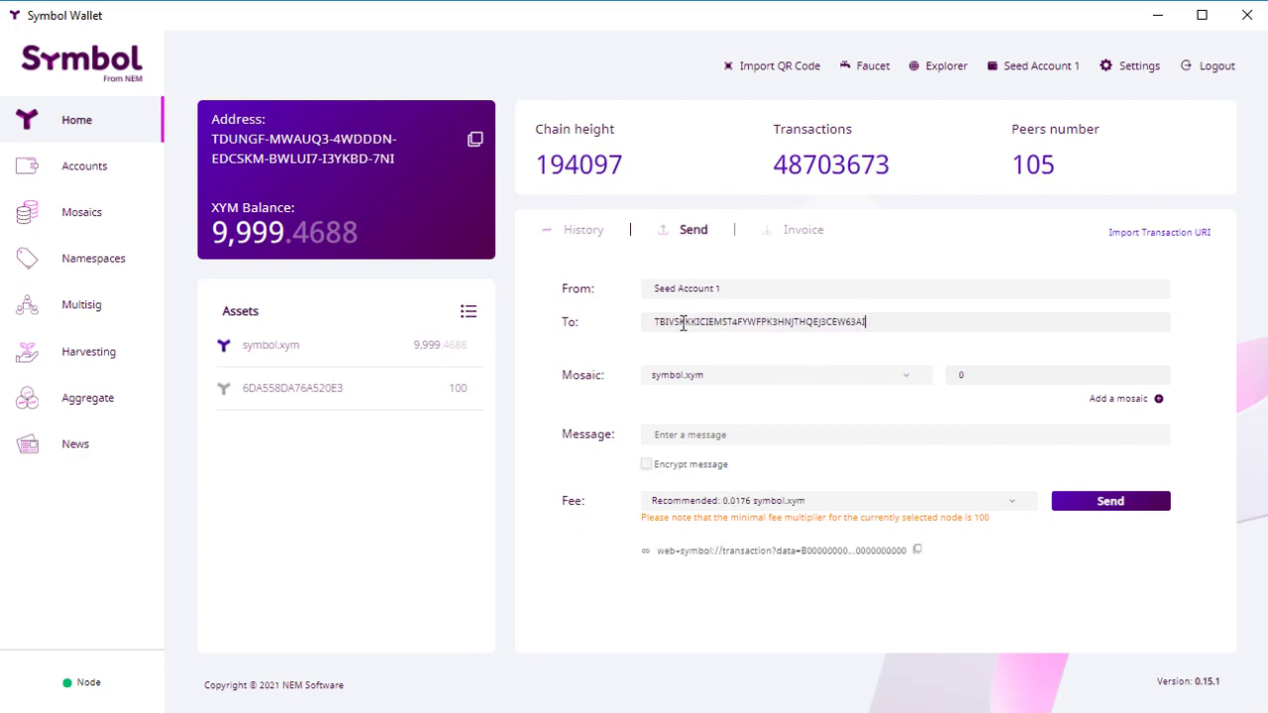
click(721, 381)
click(705, 421)
Step: Write the message 'Token purchase 10% (10 tokens of the project)'
click(686, 433)
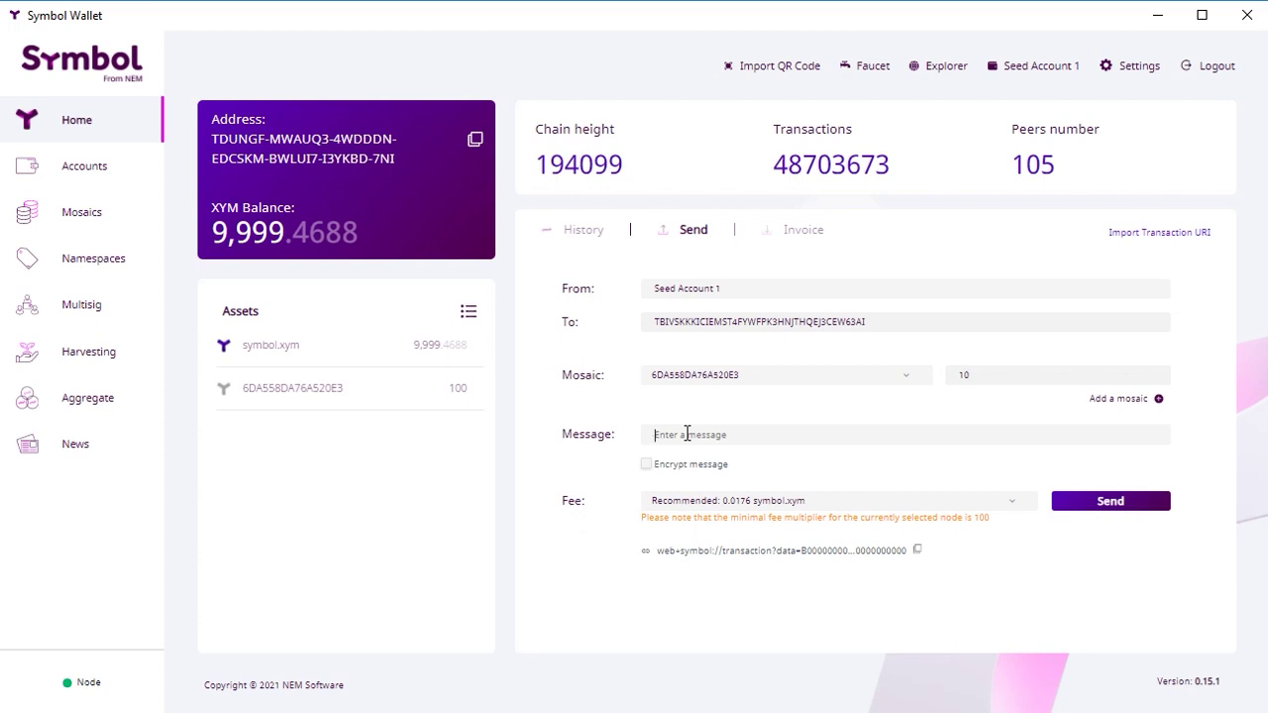
text(Token purchase 10%)
text((10 tokens of m)
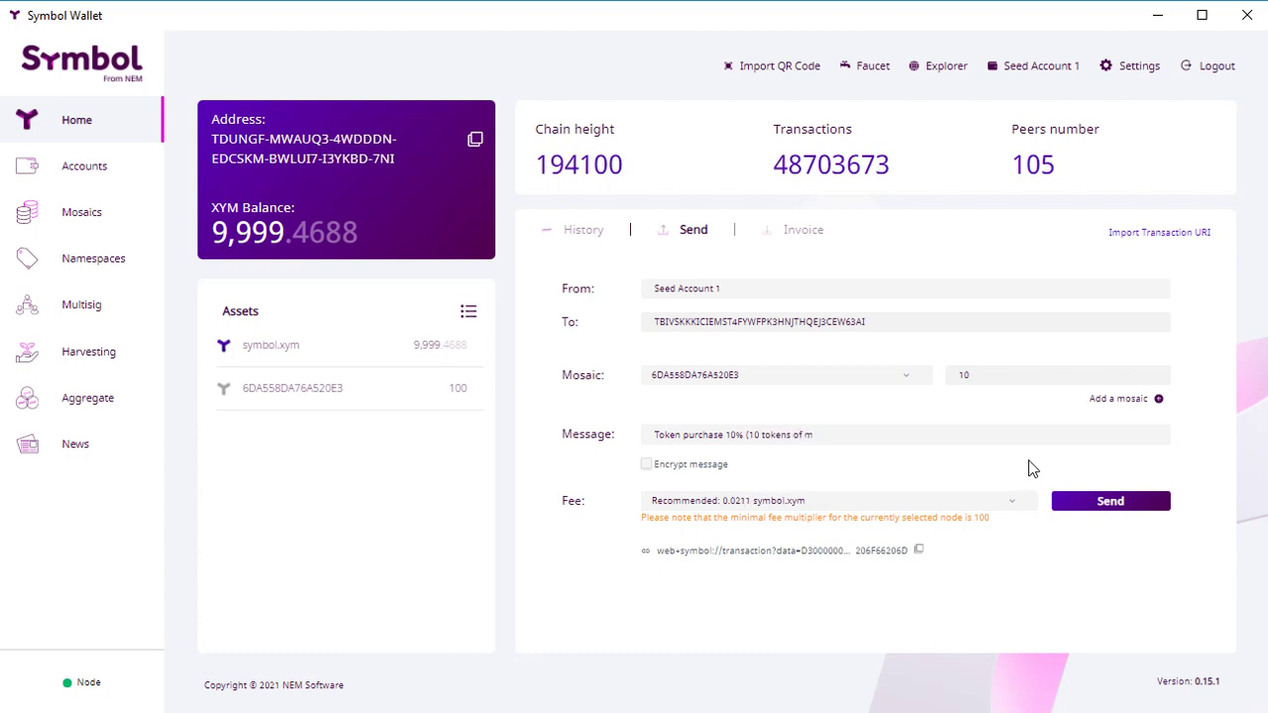
key(BackSpace)
text(the project))
Step: Sign the 10-token transfer with the profile password, then check History and the remaining balance of 90
click(1110, 503)
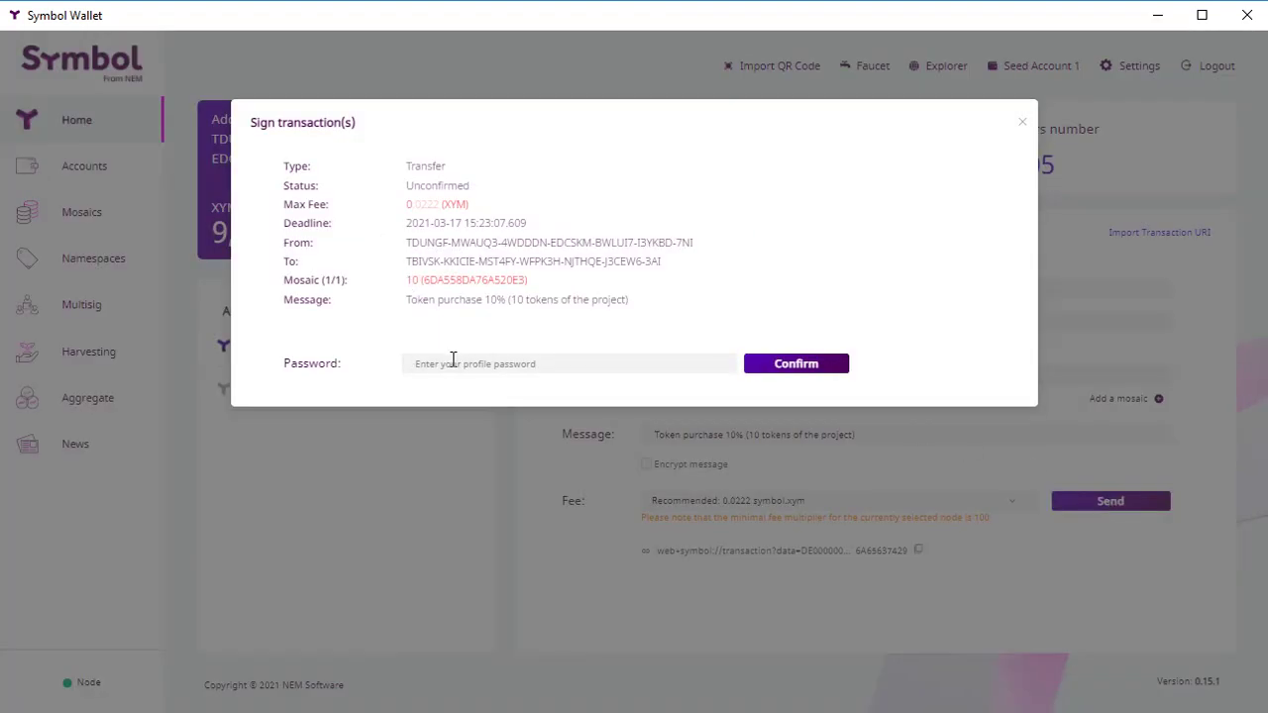
text(•)
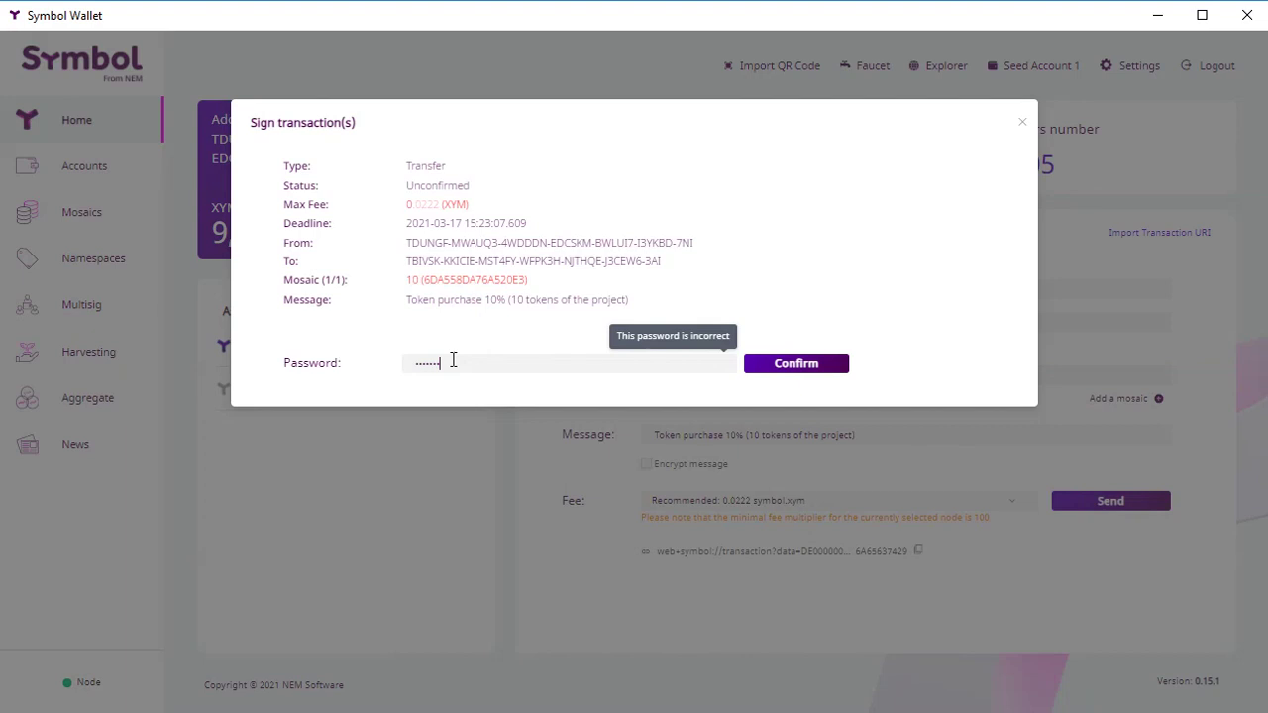
text(•••••••••)
click(805, 363)
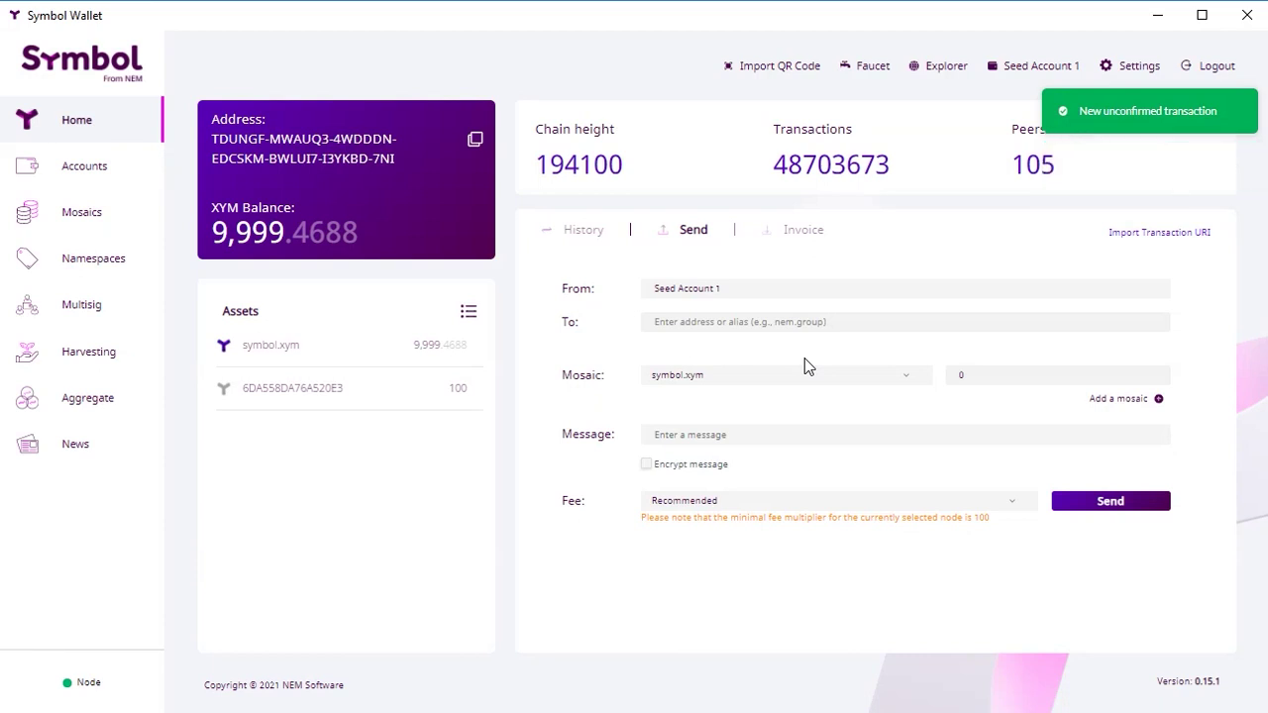
click(584, 229)
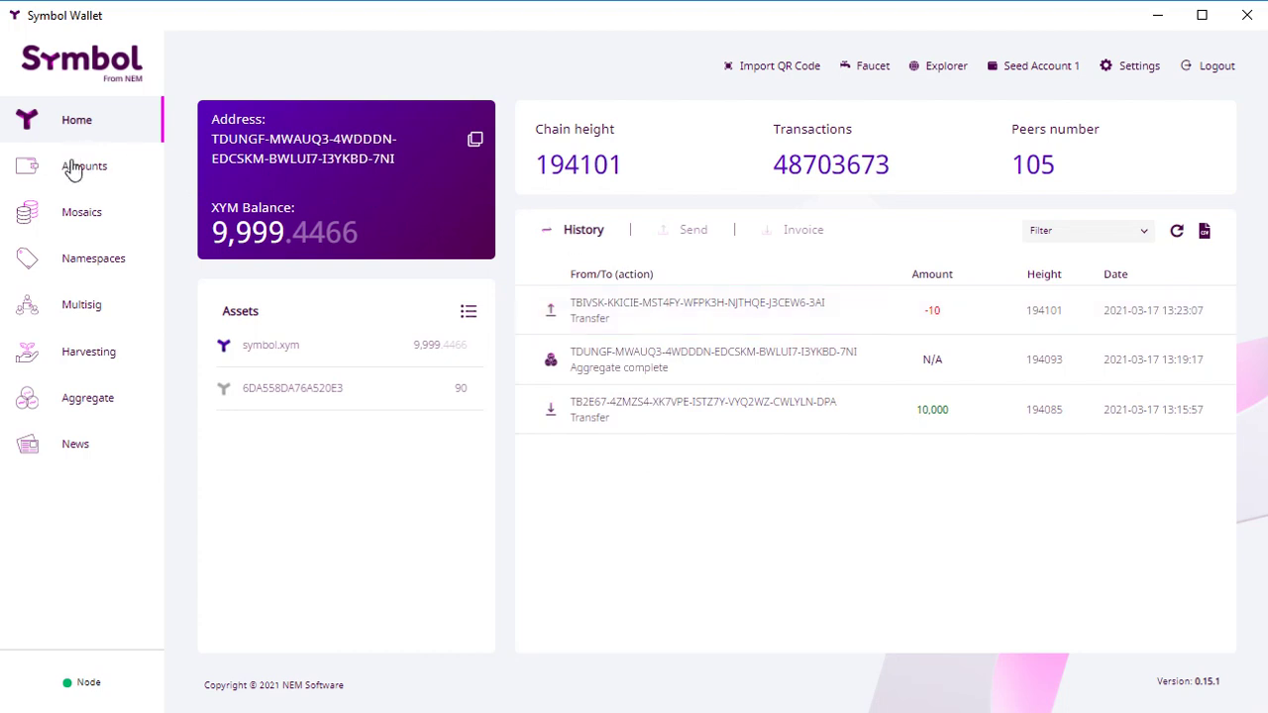
click(77, 209)
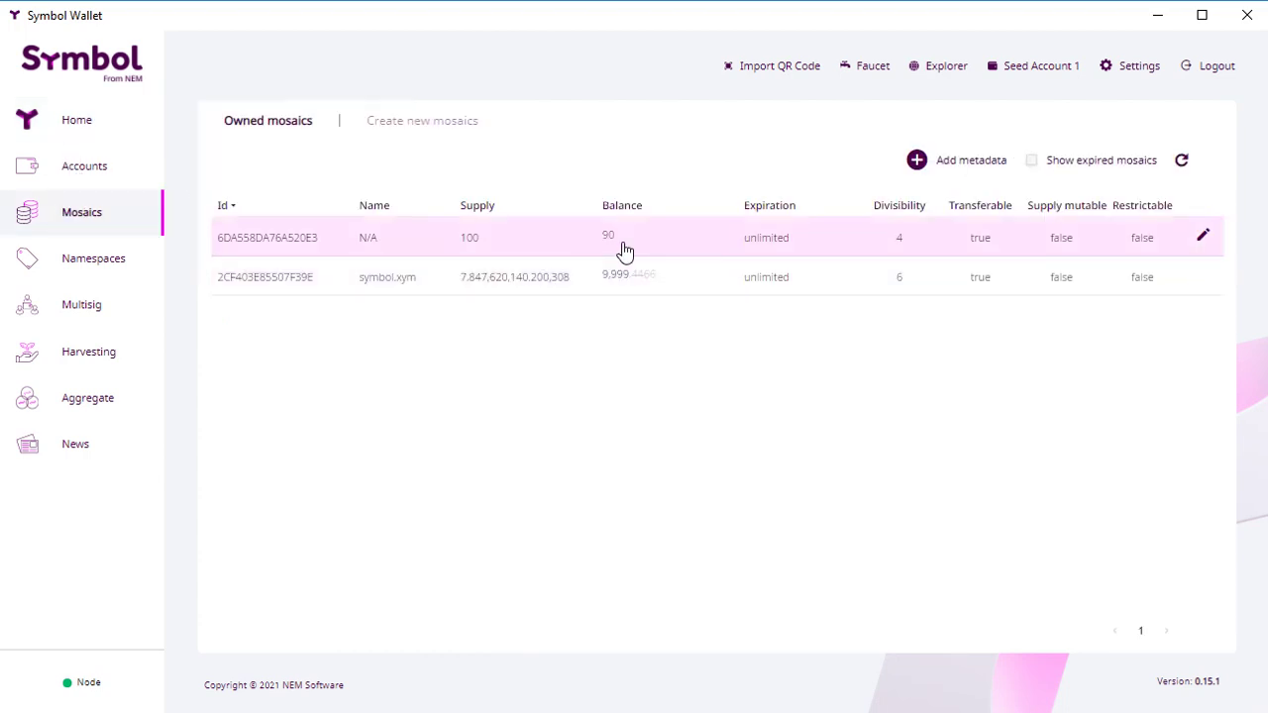
Step: Try to link mosaic 6DA558DA76A520E3 to an alias, but no namespace is offered
mouse_move(1206, 249)
click(1161, 242)
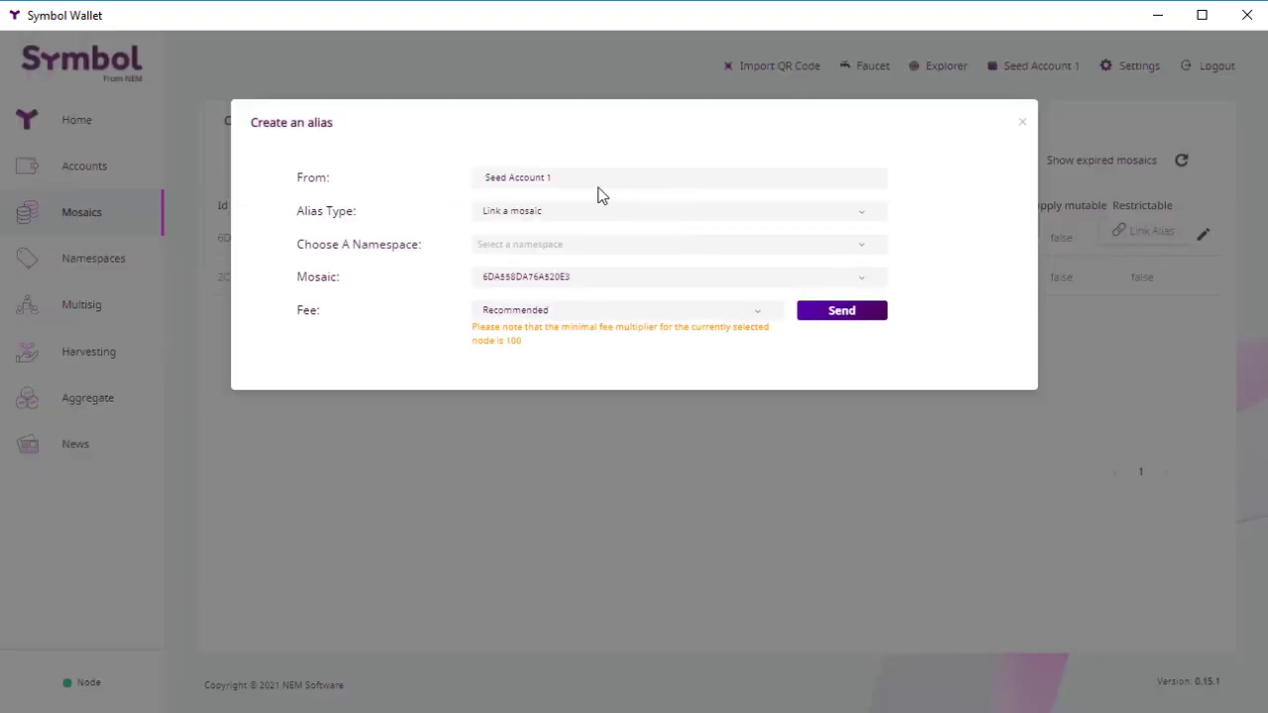
click(538, 216)
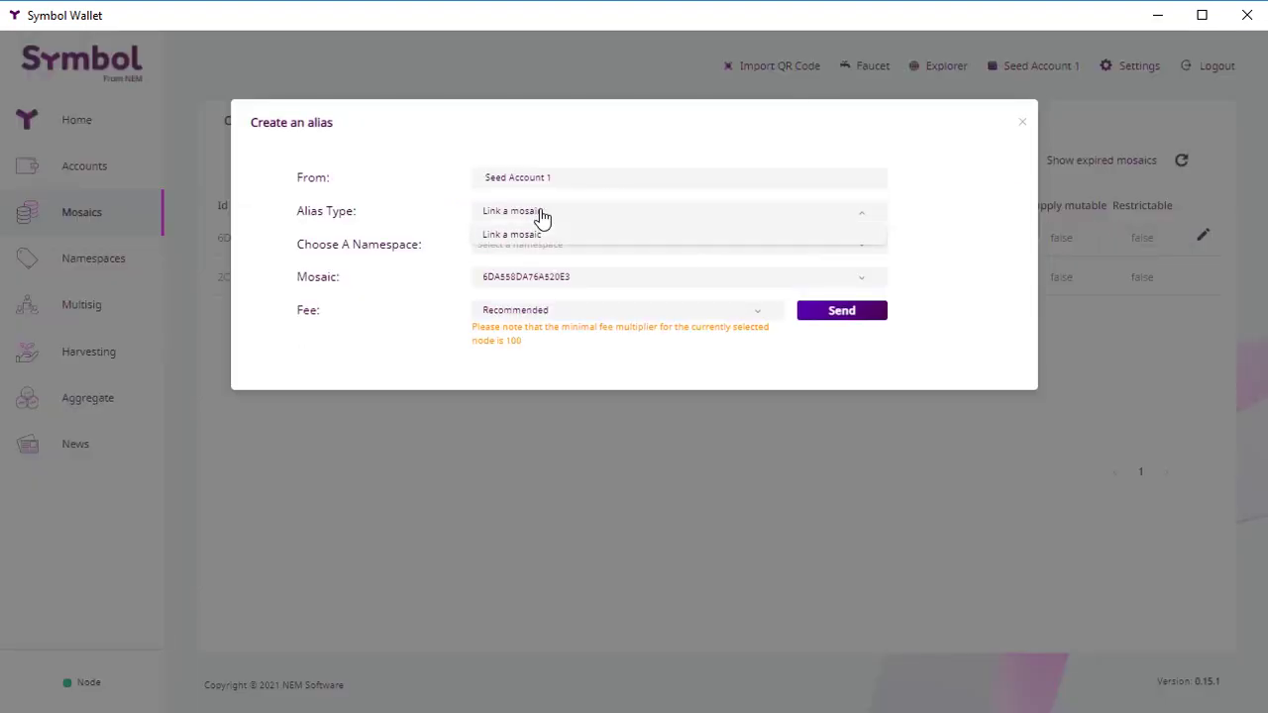
click(538, 229)
click(539, 247)
Step: Fill in a new root namespace named alextokens with duration 864000 (300 days)
click(85, 257)
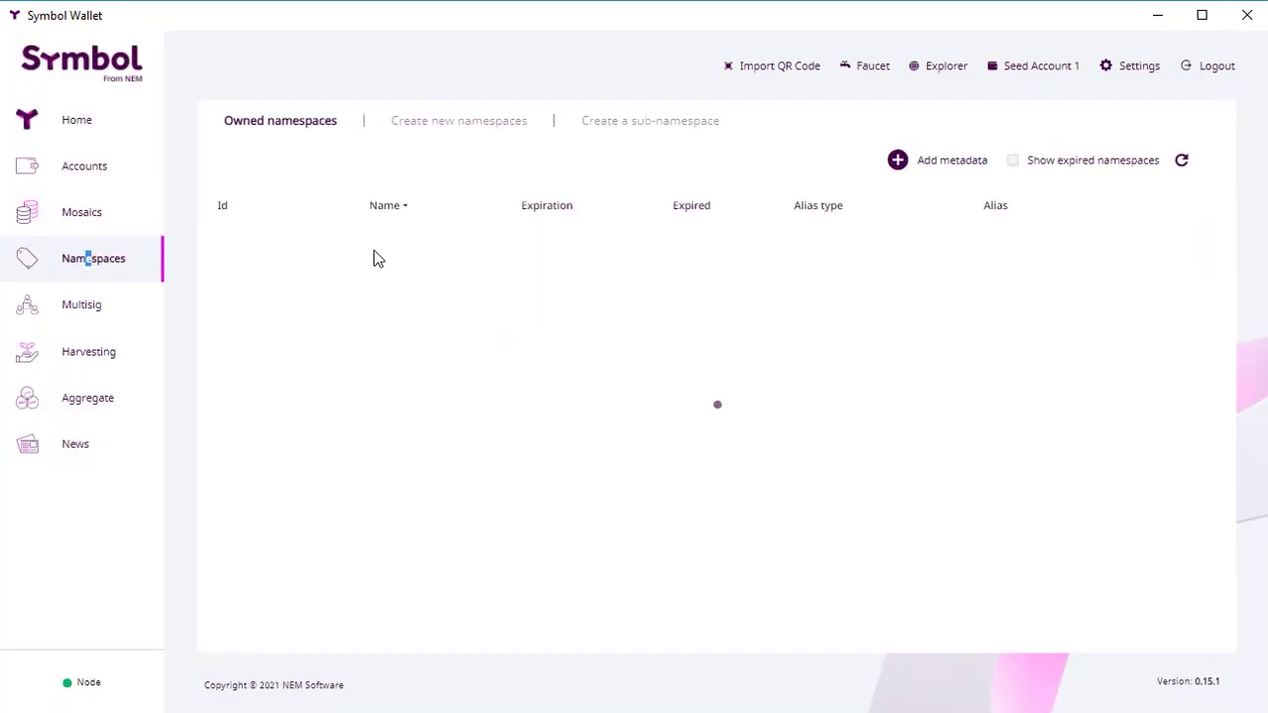
click(433, 127)
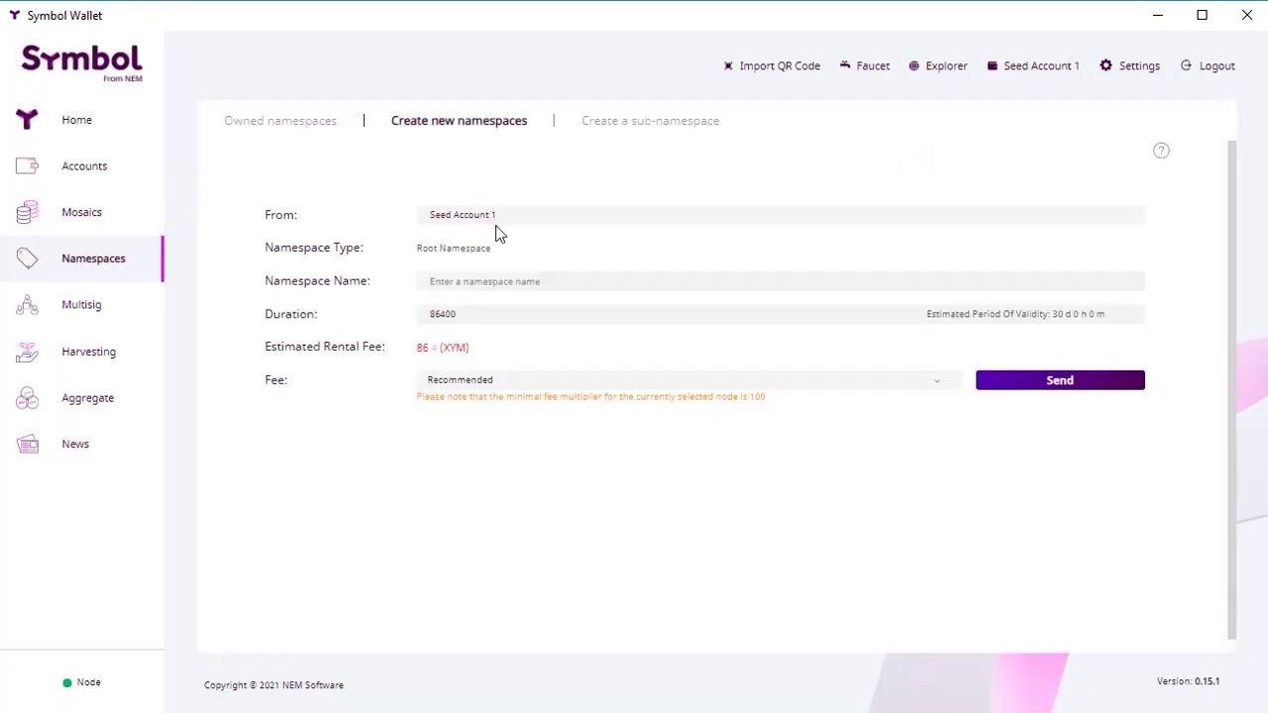
click(489, 281)
text(AlexTokens)
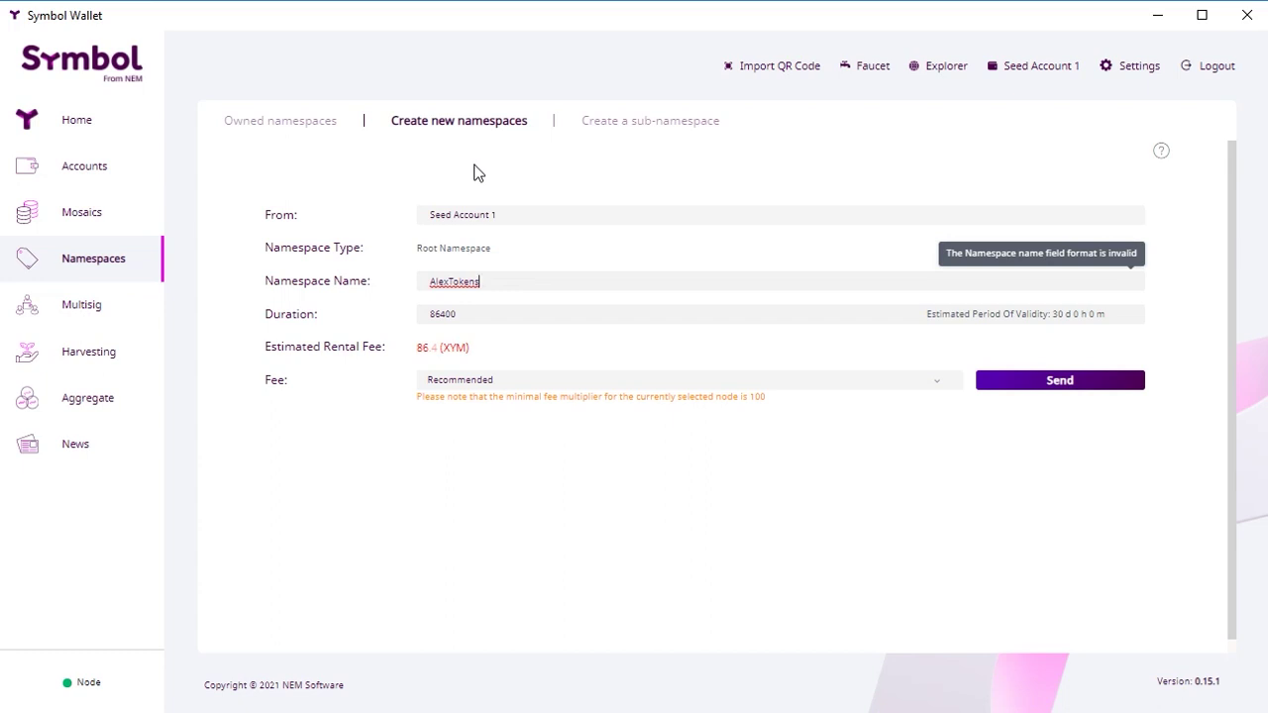
click(511, 315)
text(0)
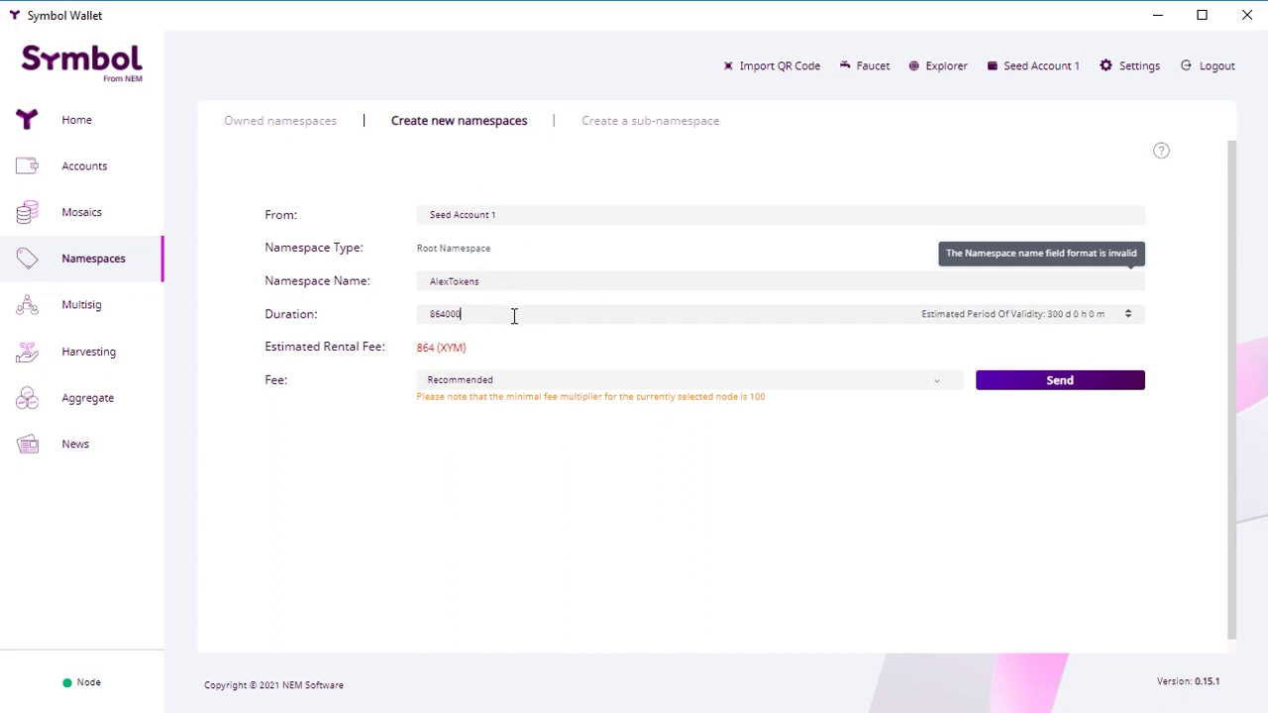
text(0)
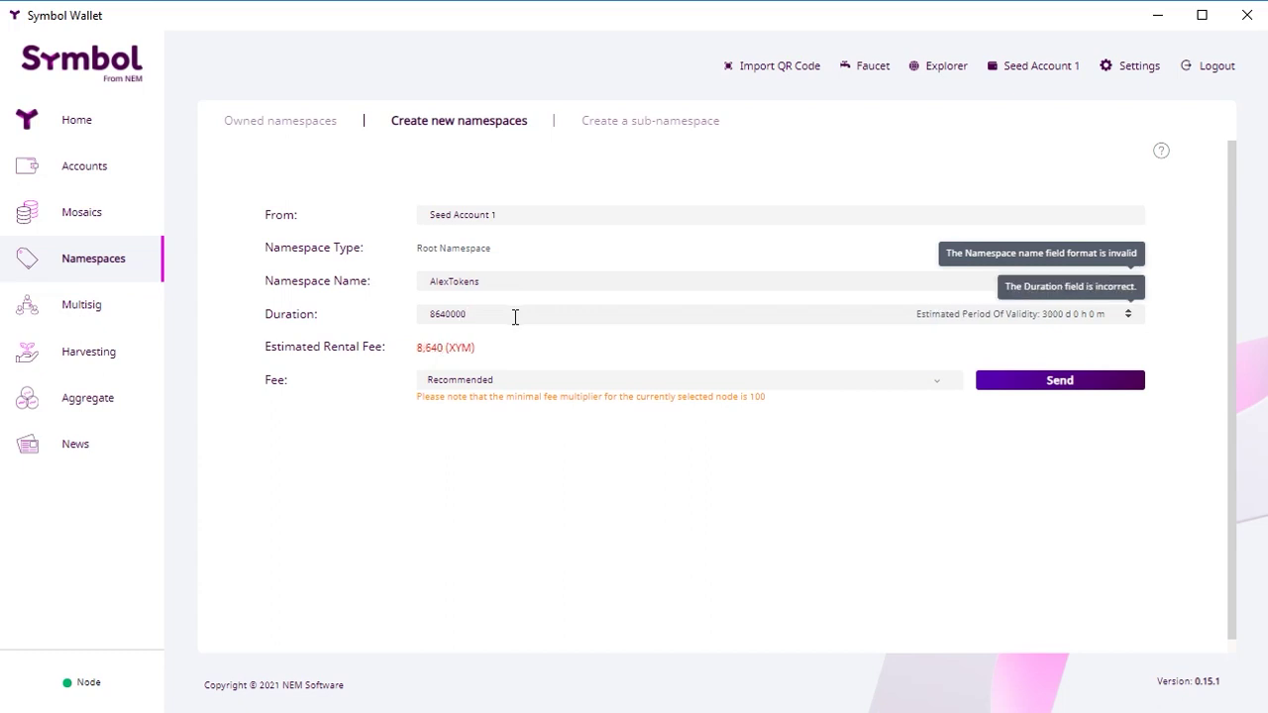
key(BackSpace)
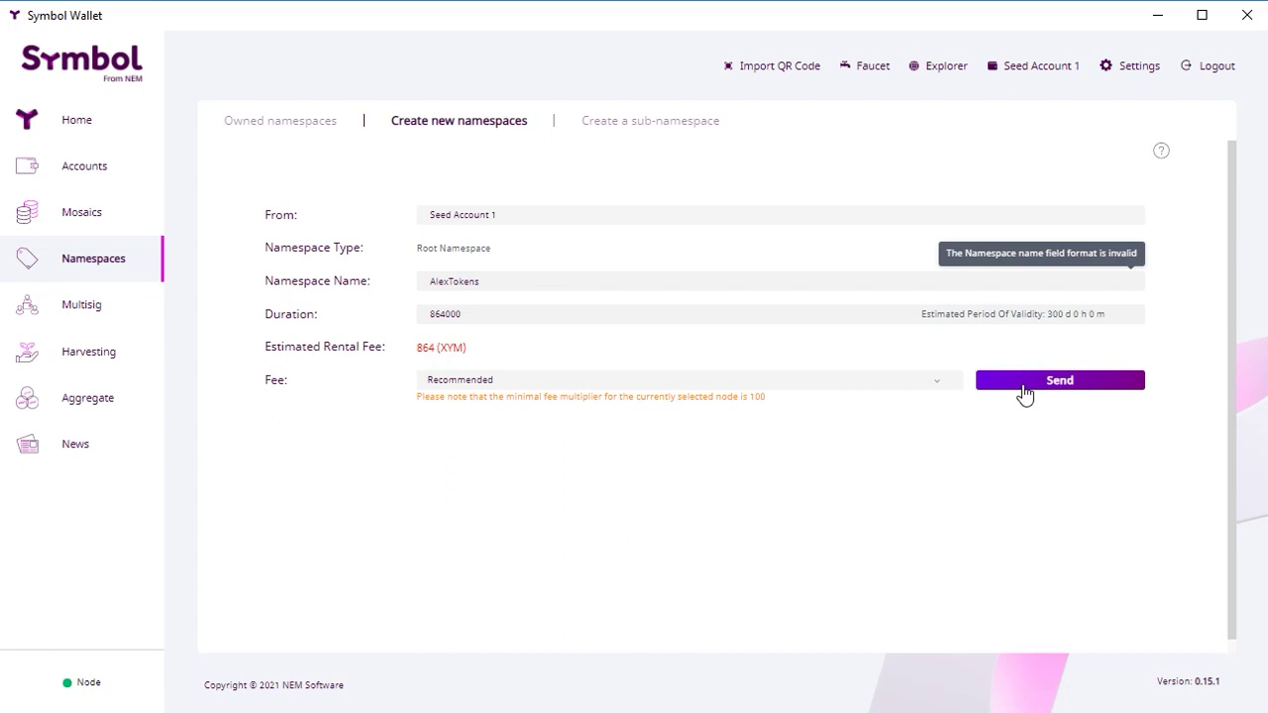
drag(908, 283, 53, 248)
text(ale)
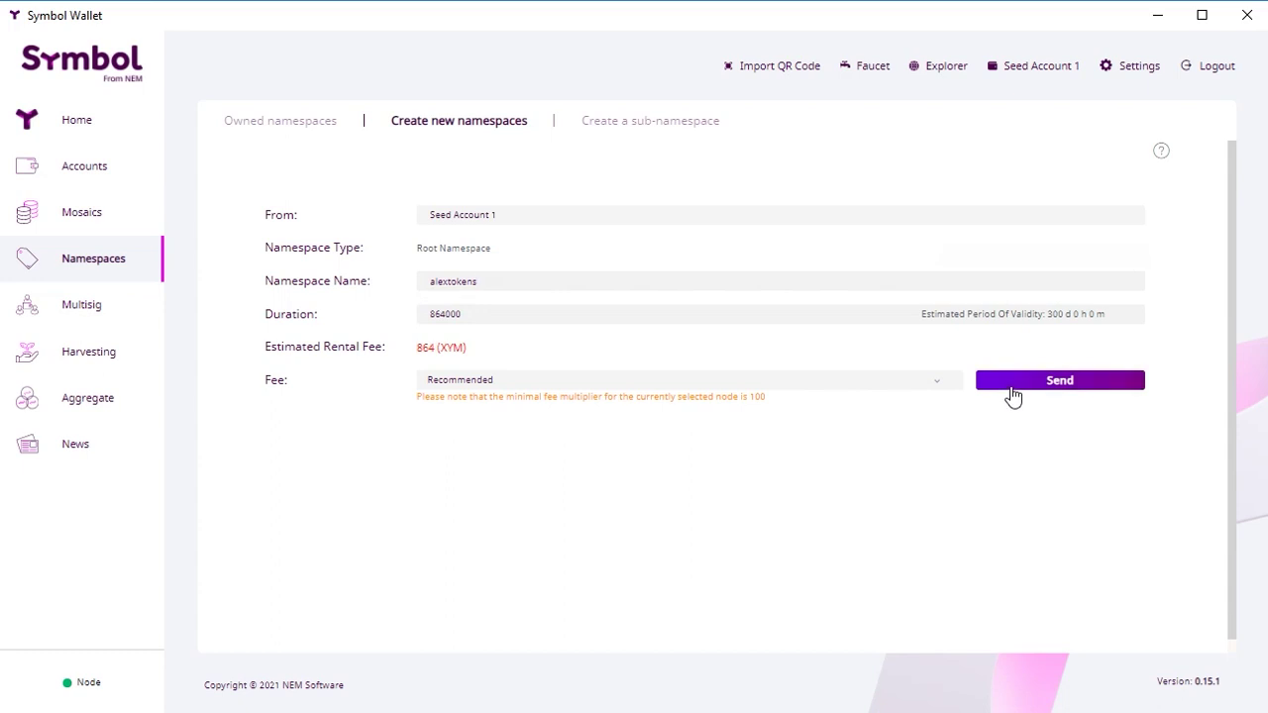
Step: Sign the alextokens registration (864 XYM fee) with the profile password
click(1010, 386)
click(425, 346)
text(a•••••)
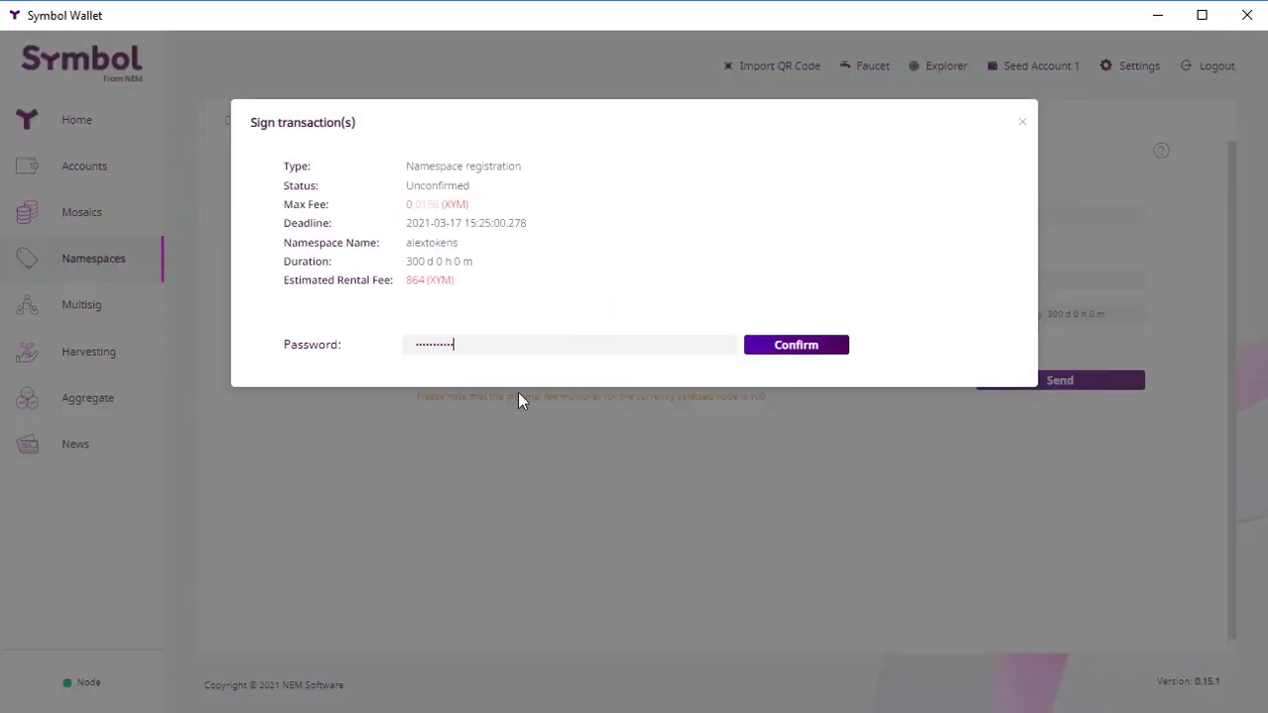
click(799, 344)
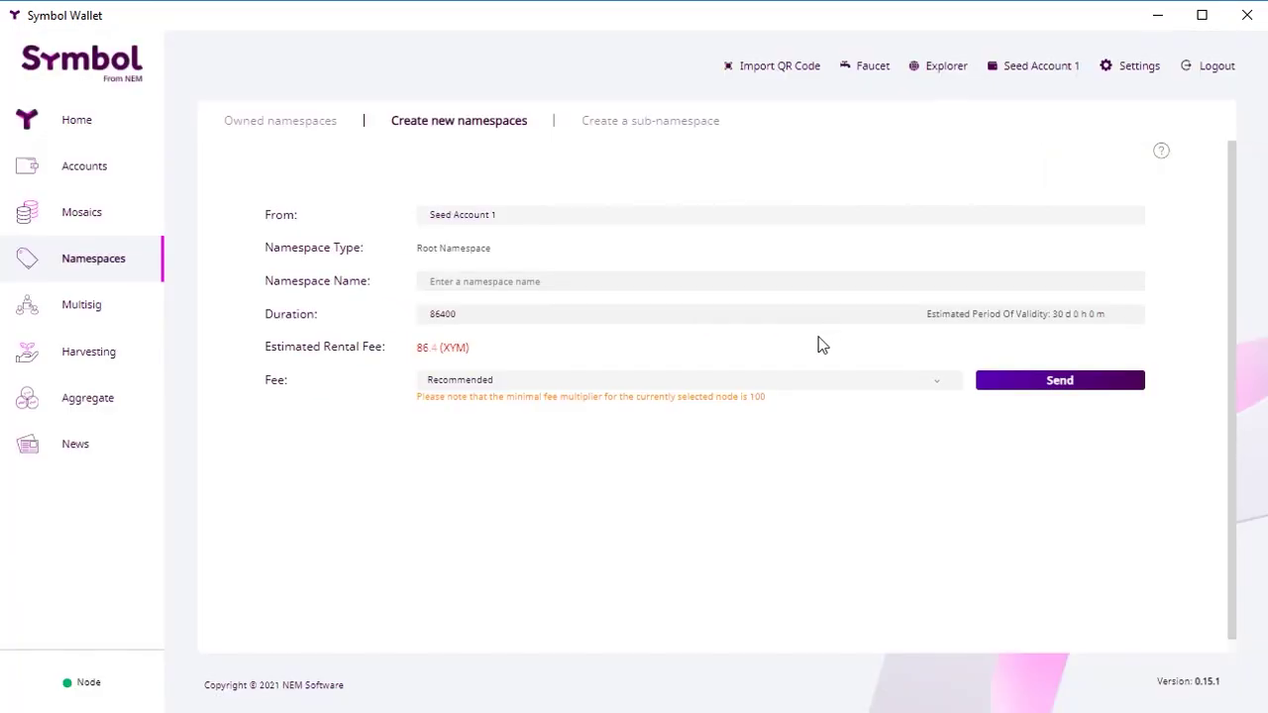
click(83, 132)
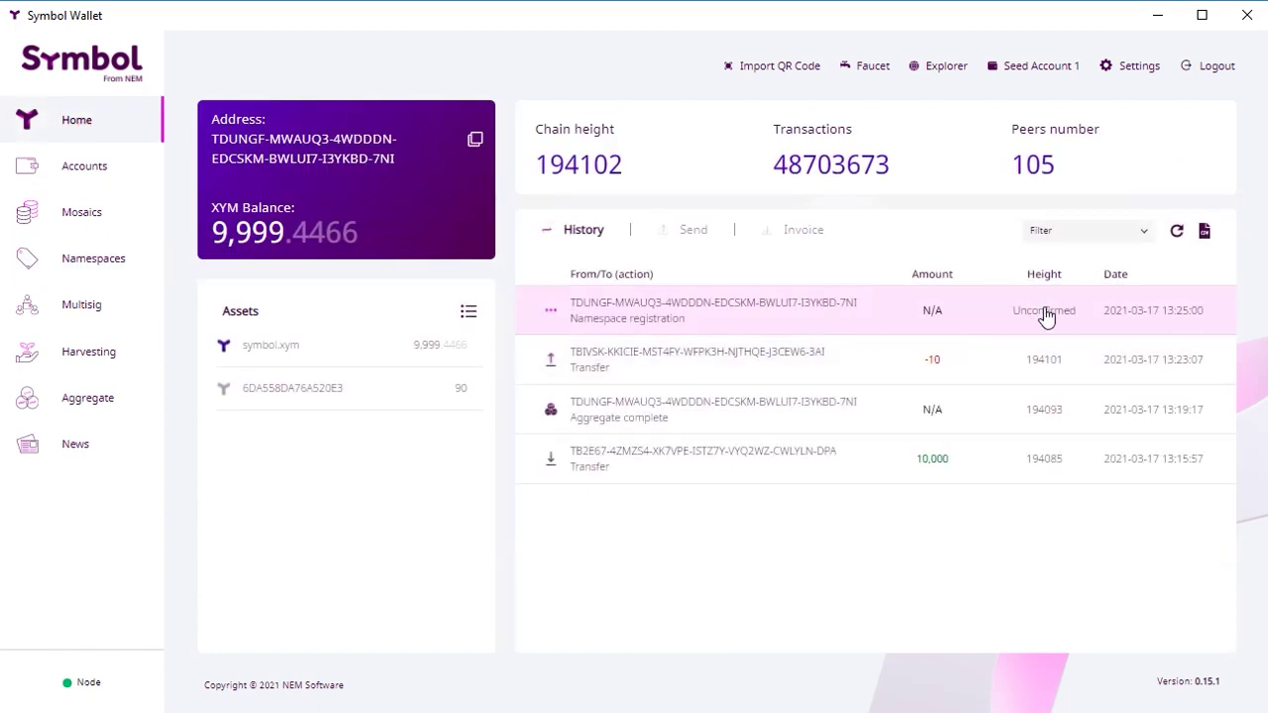
Step: Verify the 10-token transfer in the Block Explorer, then refresh history to see alextokens confirmed at 194104
click(999, 318)
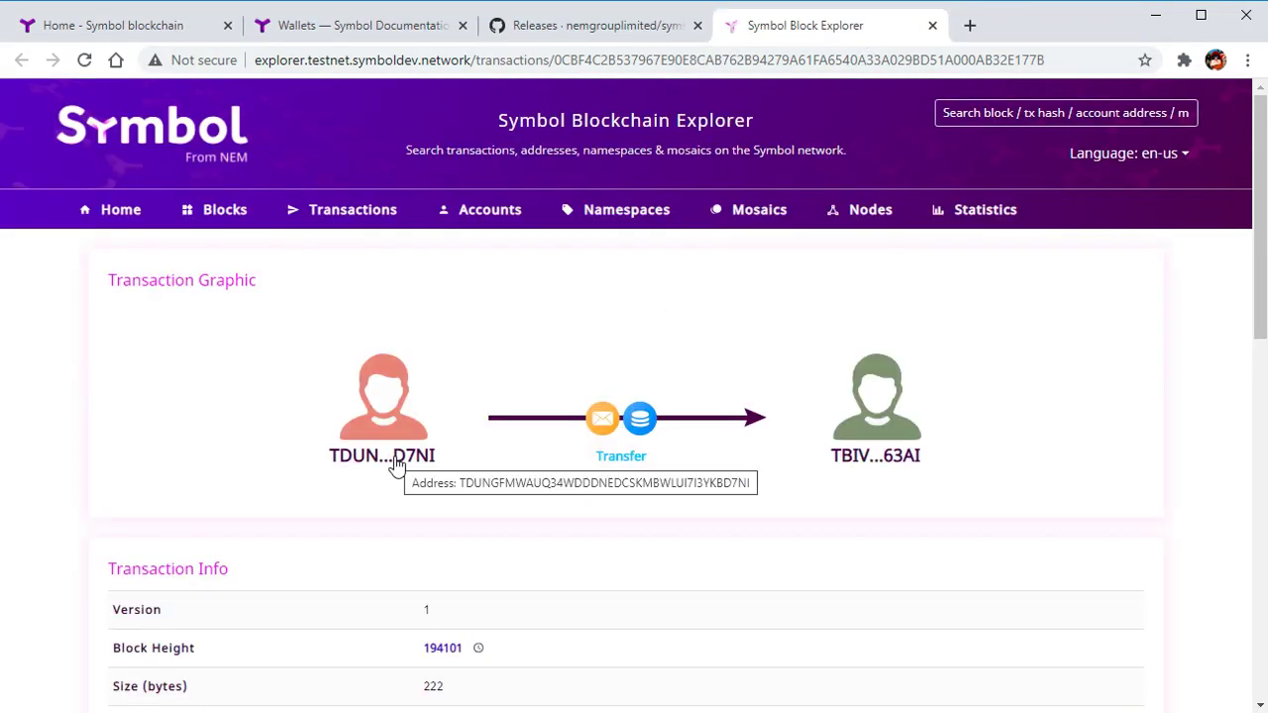
scroll(849, 461, down, 3)
scroll(518, 346, down, 1)
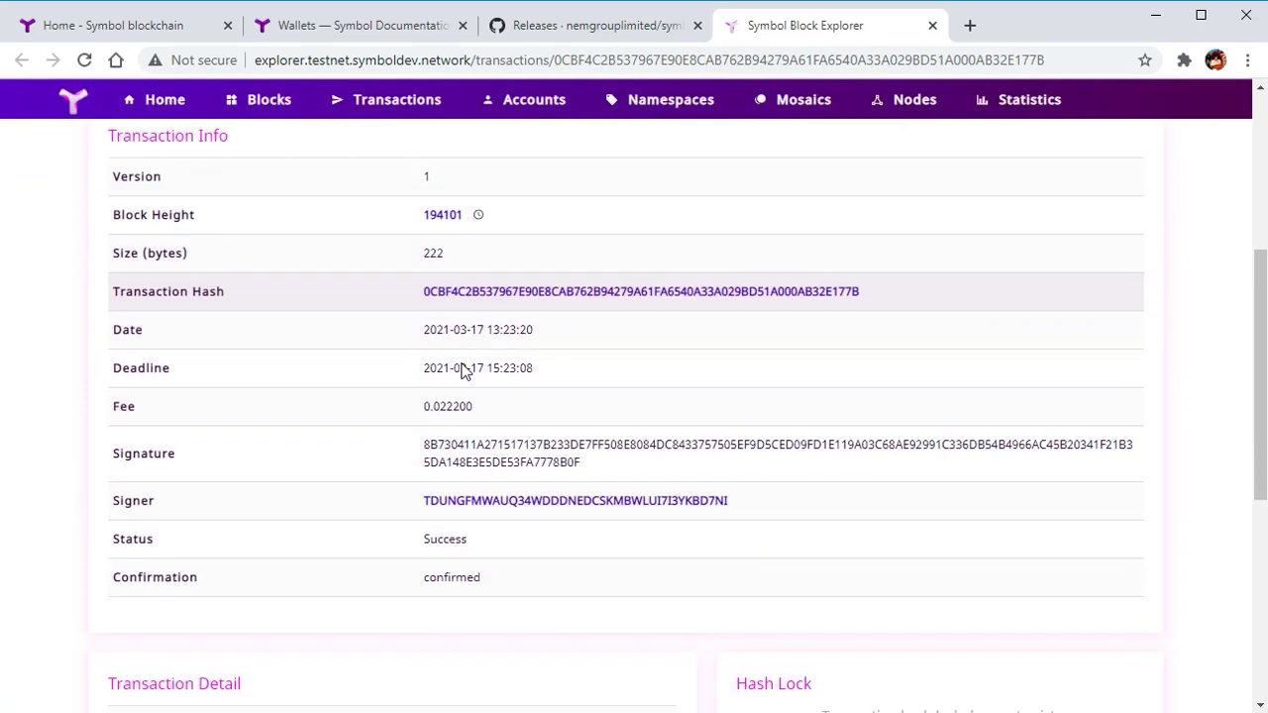
scroll(411, 330, down, 1)
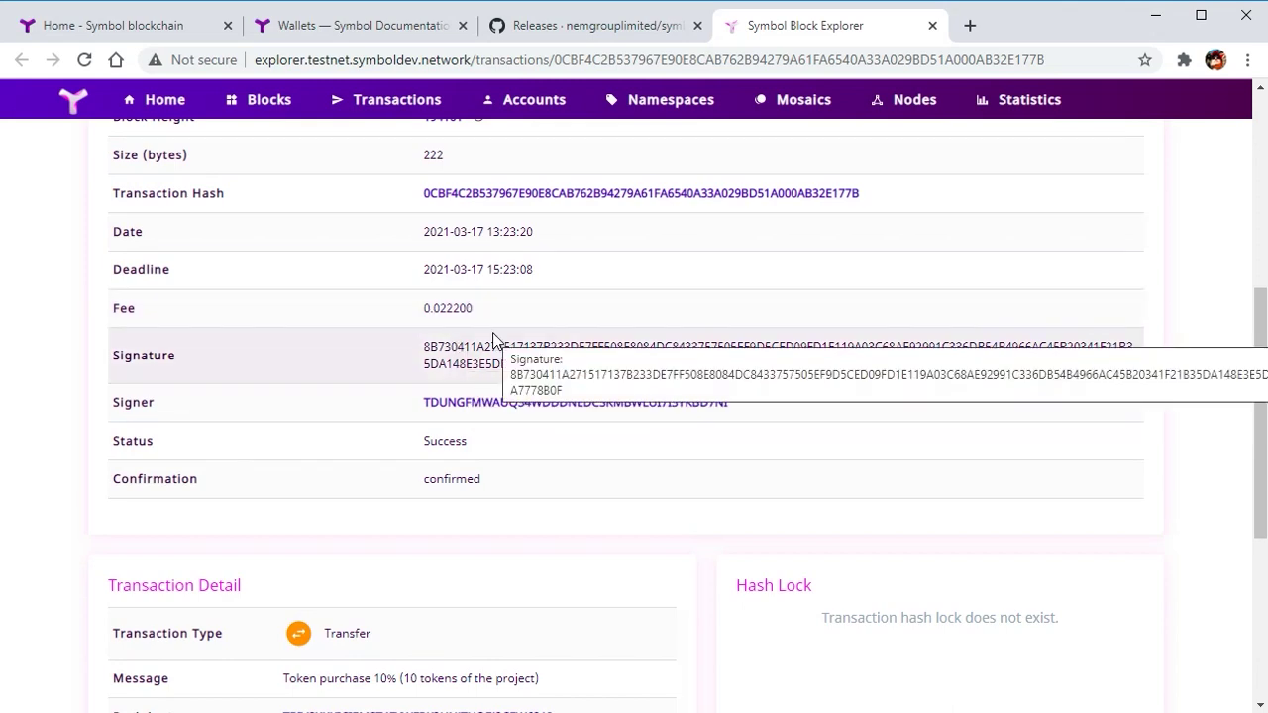
scroll(364, 226, up, 3)
scroll(364, 227, down, 4)
scroll(535, 382, down, 2)
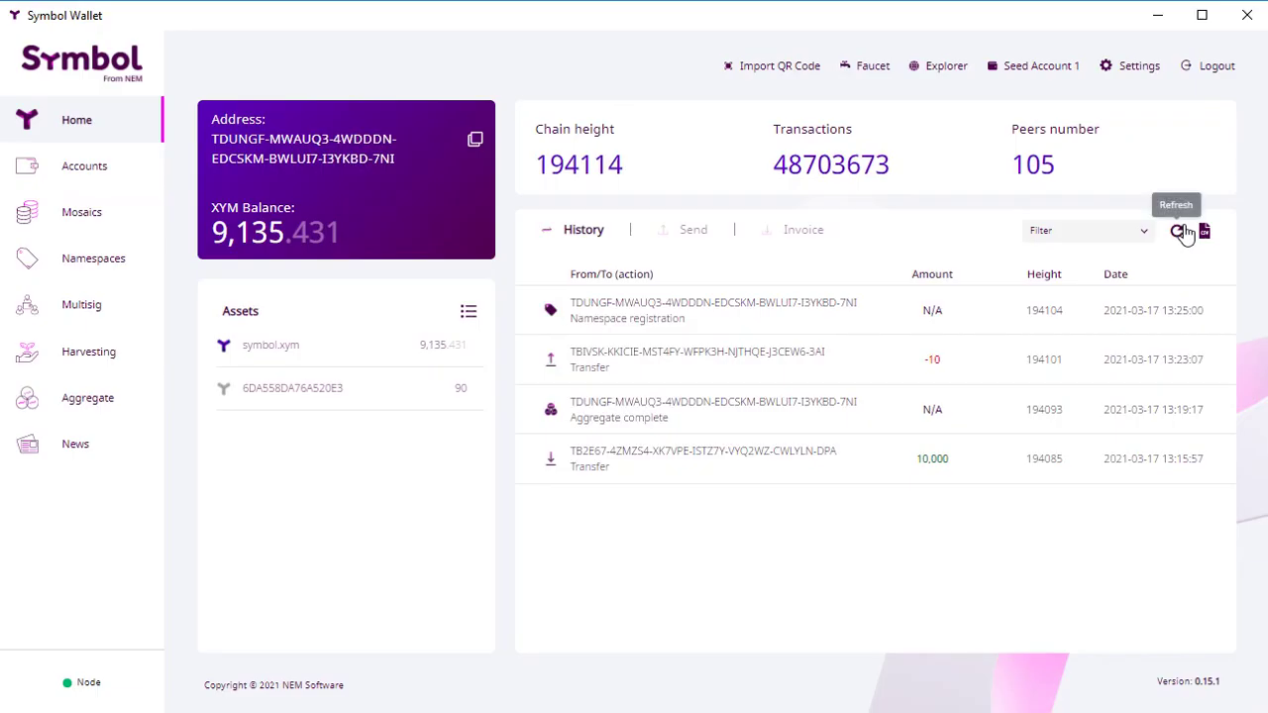
click(1176, 233)
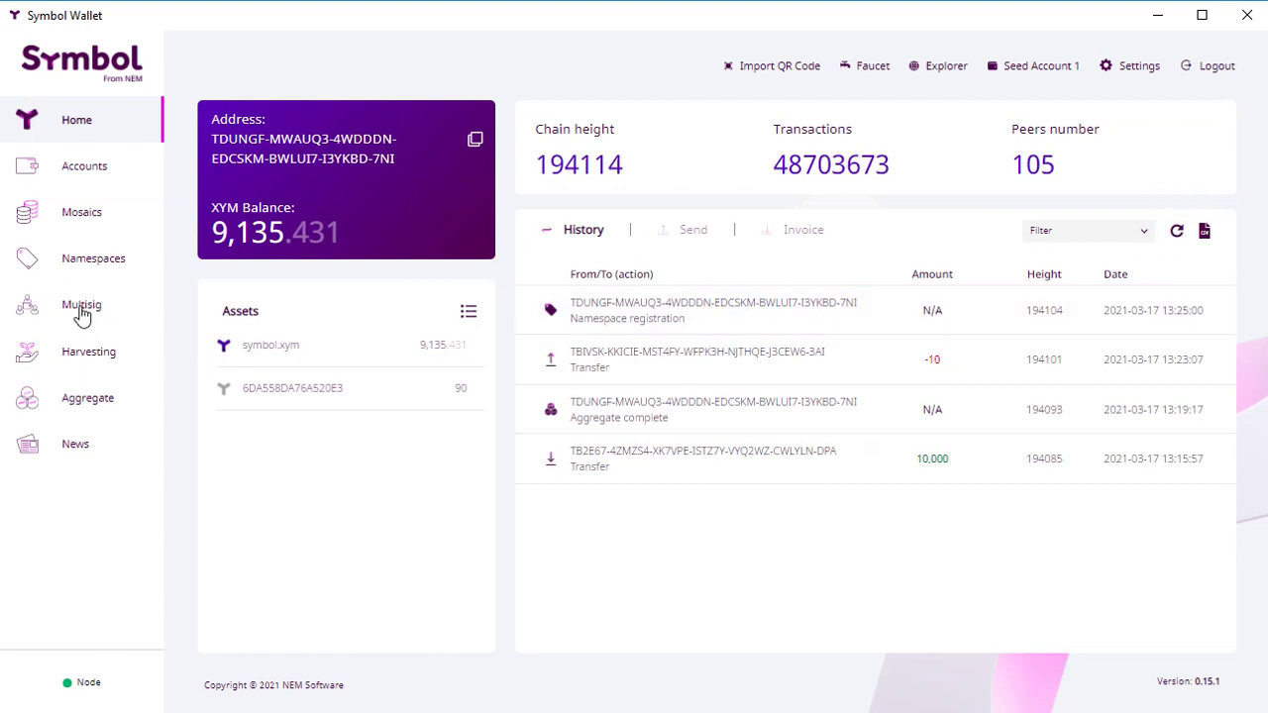
Step: From the owned mosaics list, start a Link alias for the mosaic with namespace alextokens
click(87, 257)
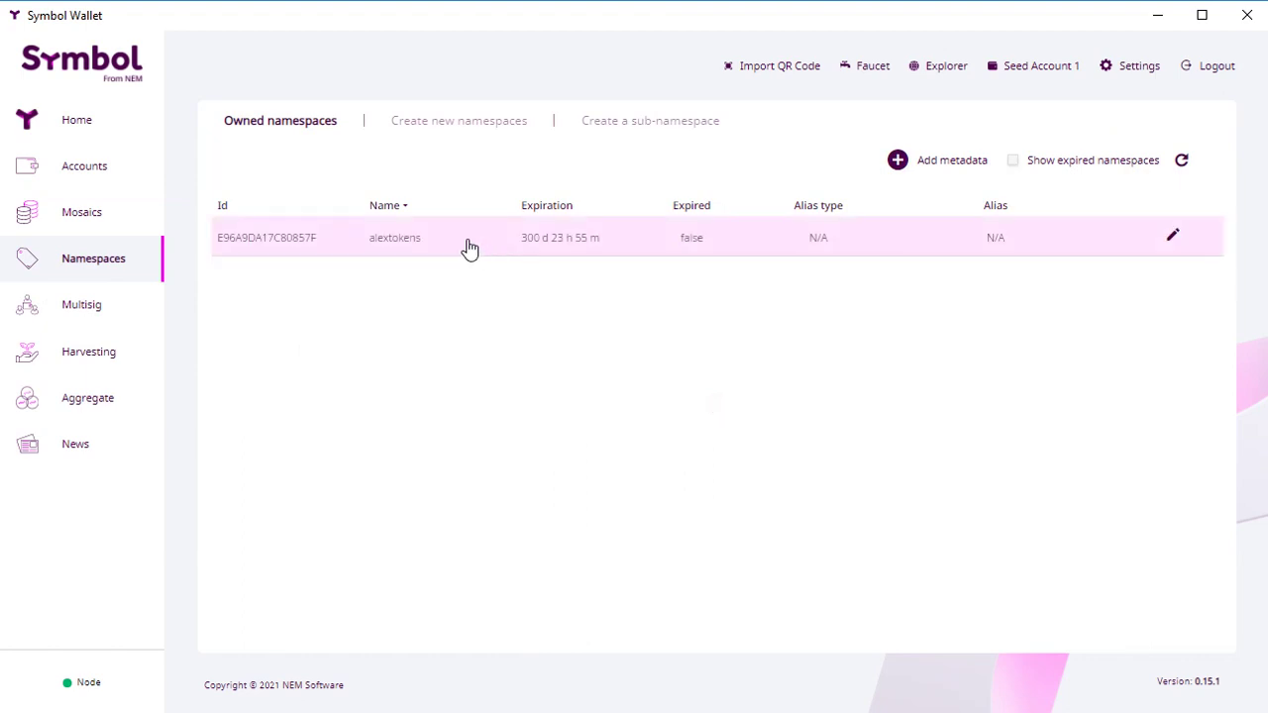
click(93, 214)
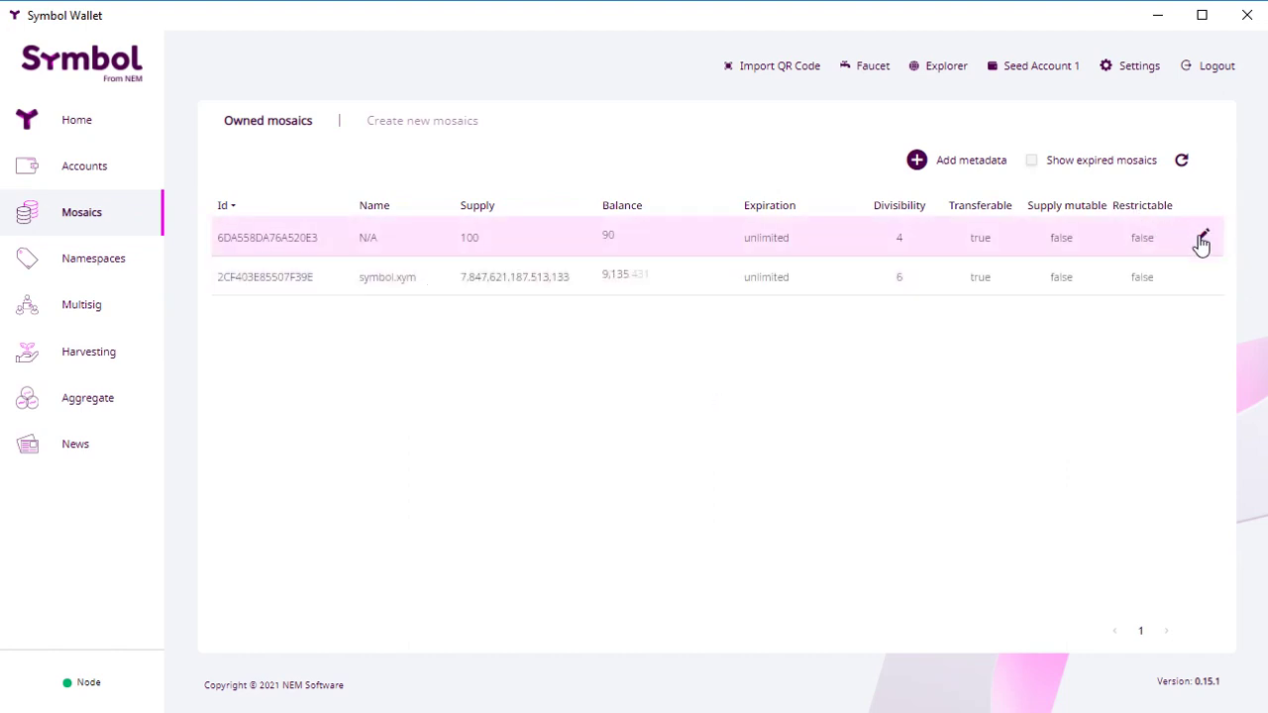
mouse_move(1198, 242)
click(1159, 231)
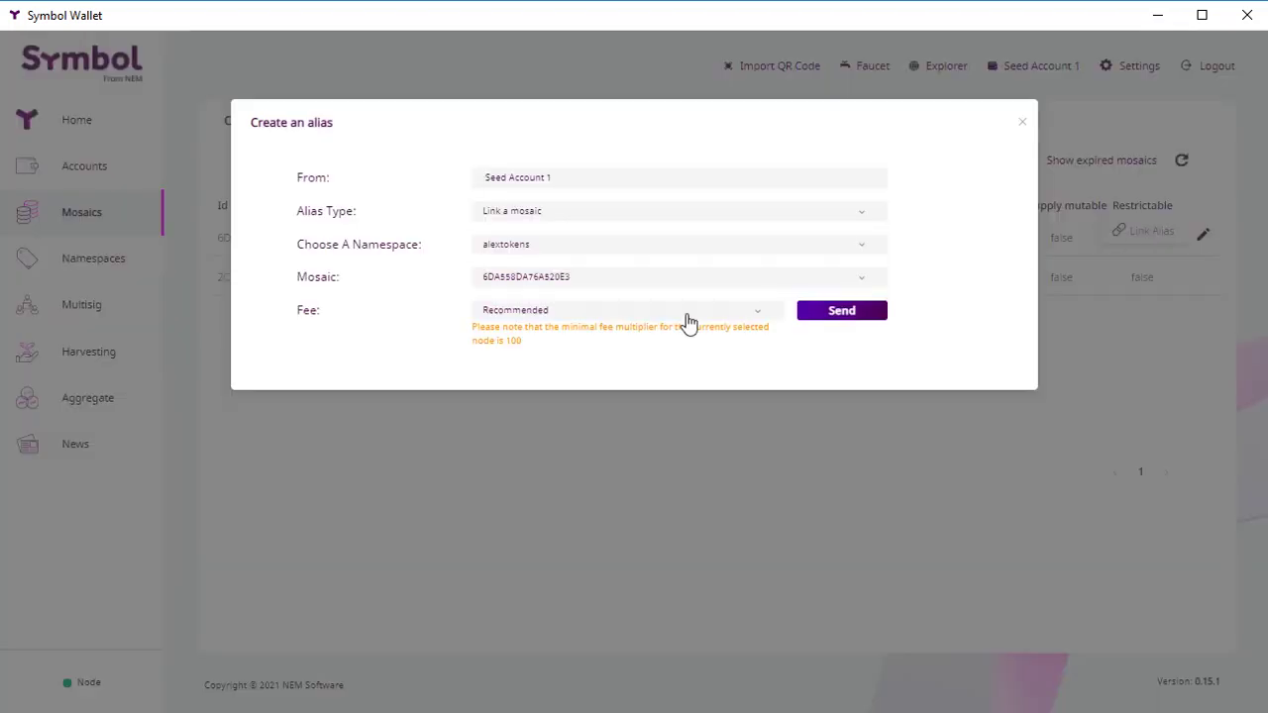
click(578, 244)
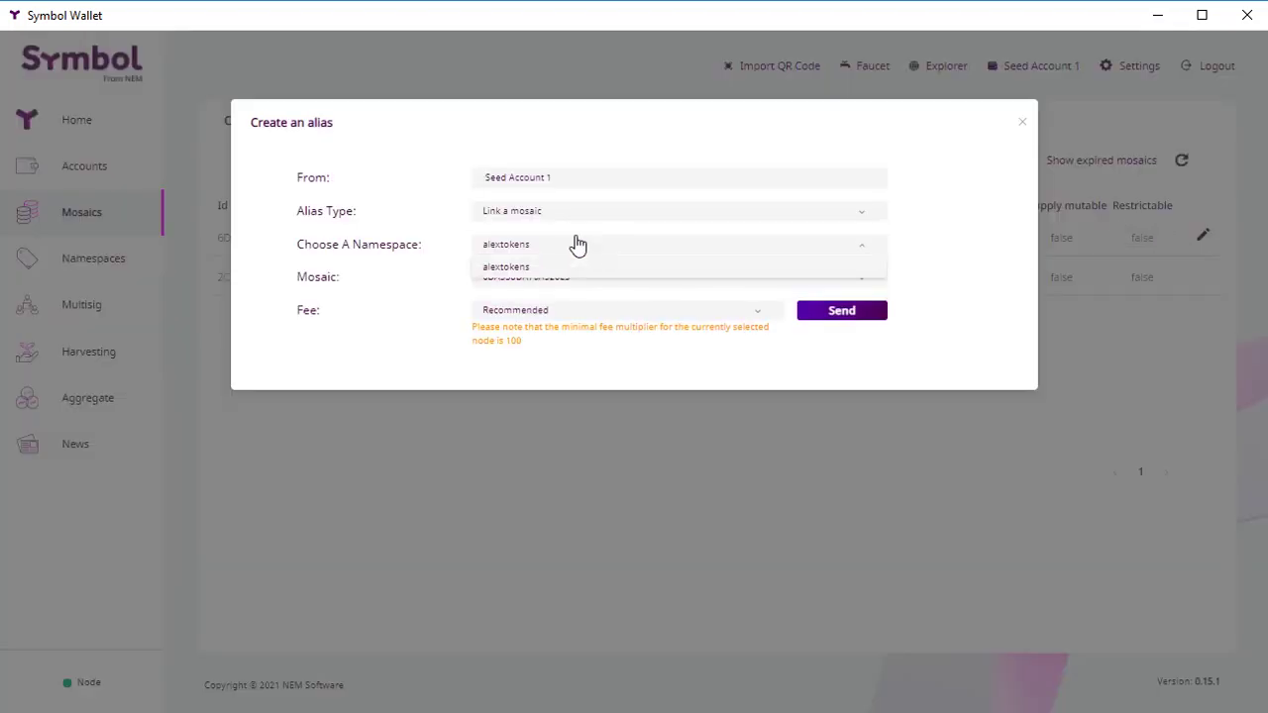
click(578, 244)
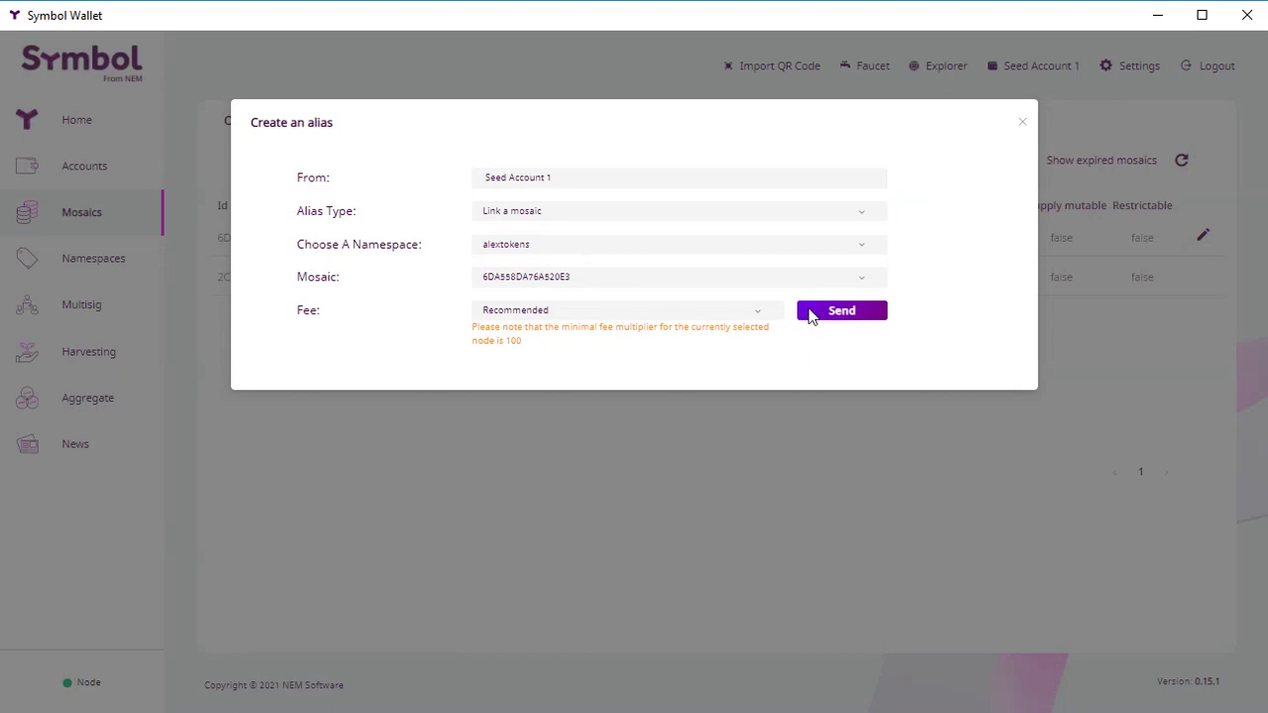
Step: Sign the mosaic alias transaction with the wallet password and confirm the mosaic shows as alextokens
click(810, 313)
click(538, 342)
text(******)
click(768, 344)
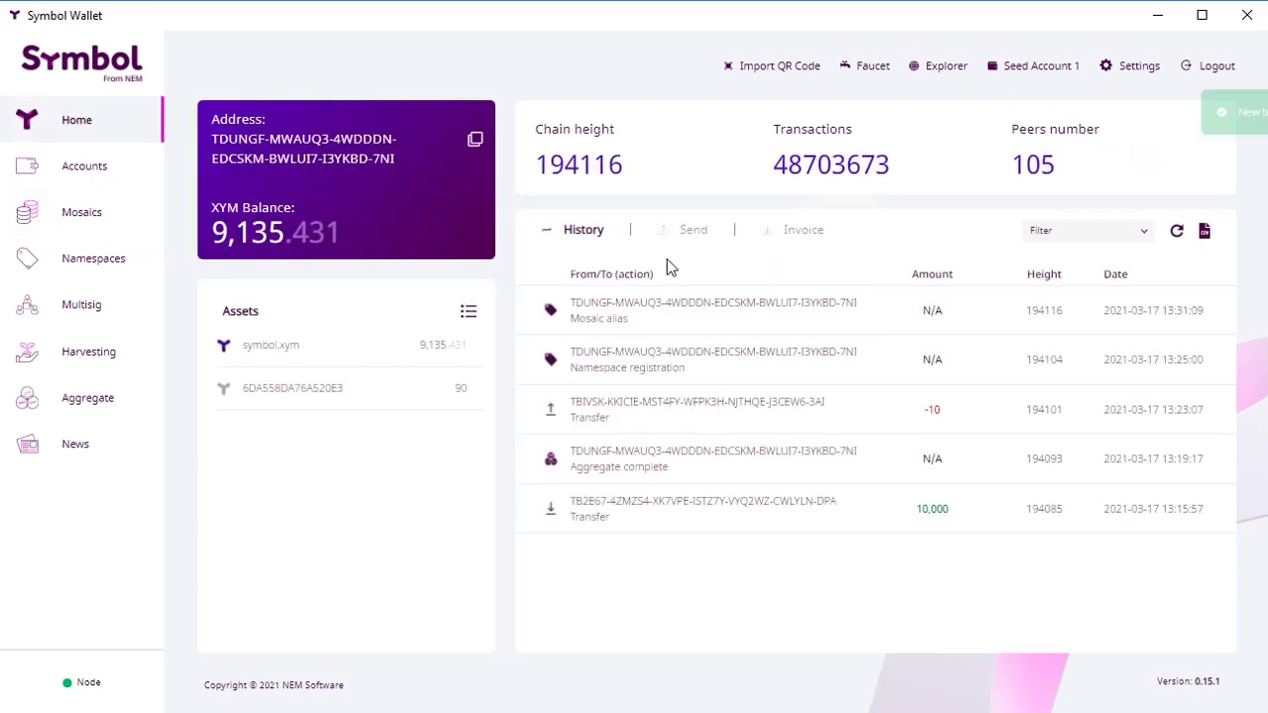
click(68, 212)
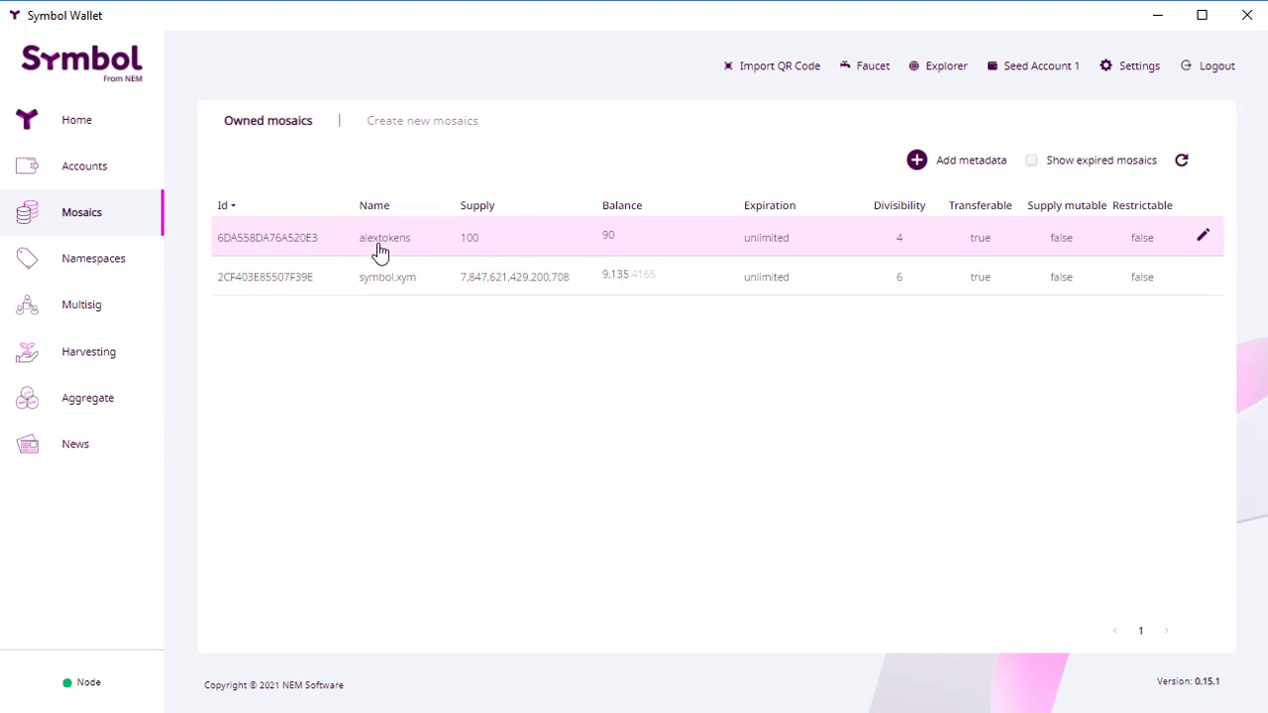
Step: Start a transfer from Home to the recipient's namespace alias, with amount 40
click(83, 130)
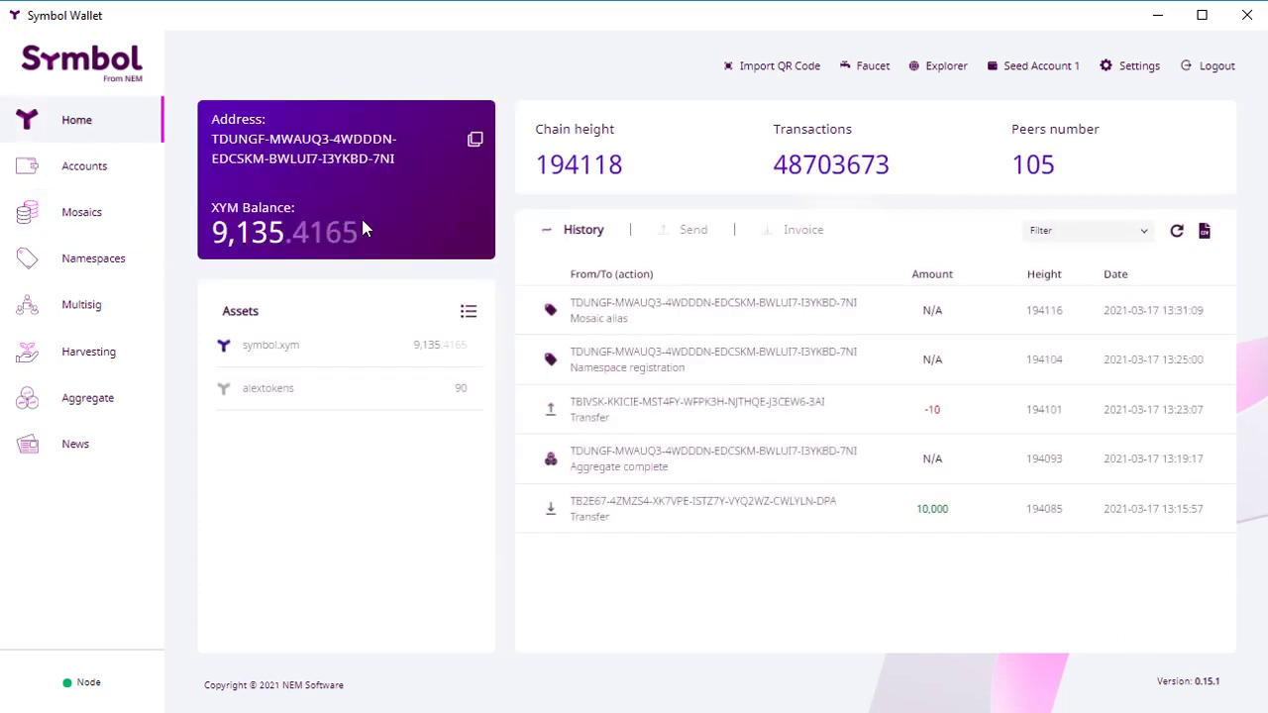
click(672, 234)
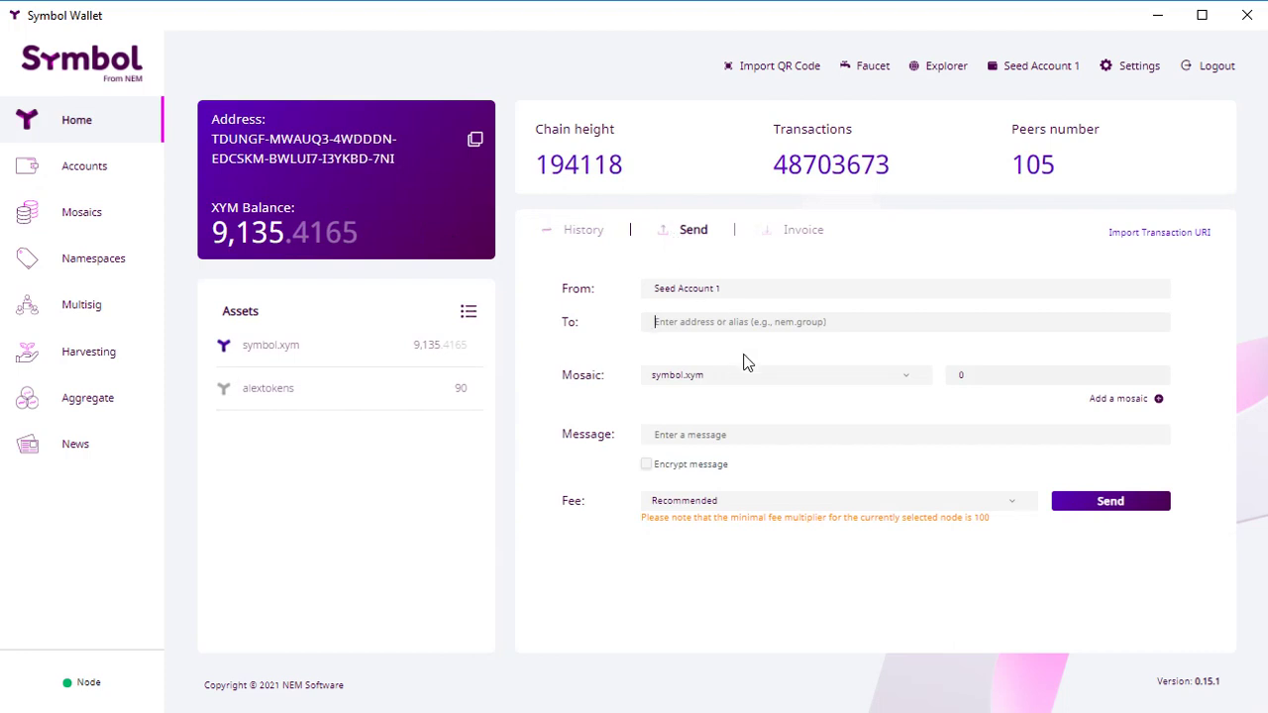
text(TBIVSKKKICIEMST4FYWFPK3HNJTHQEJ3CEW63AI)
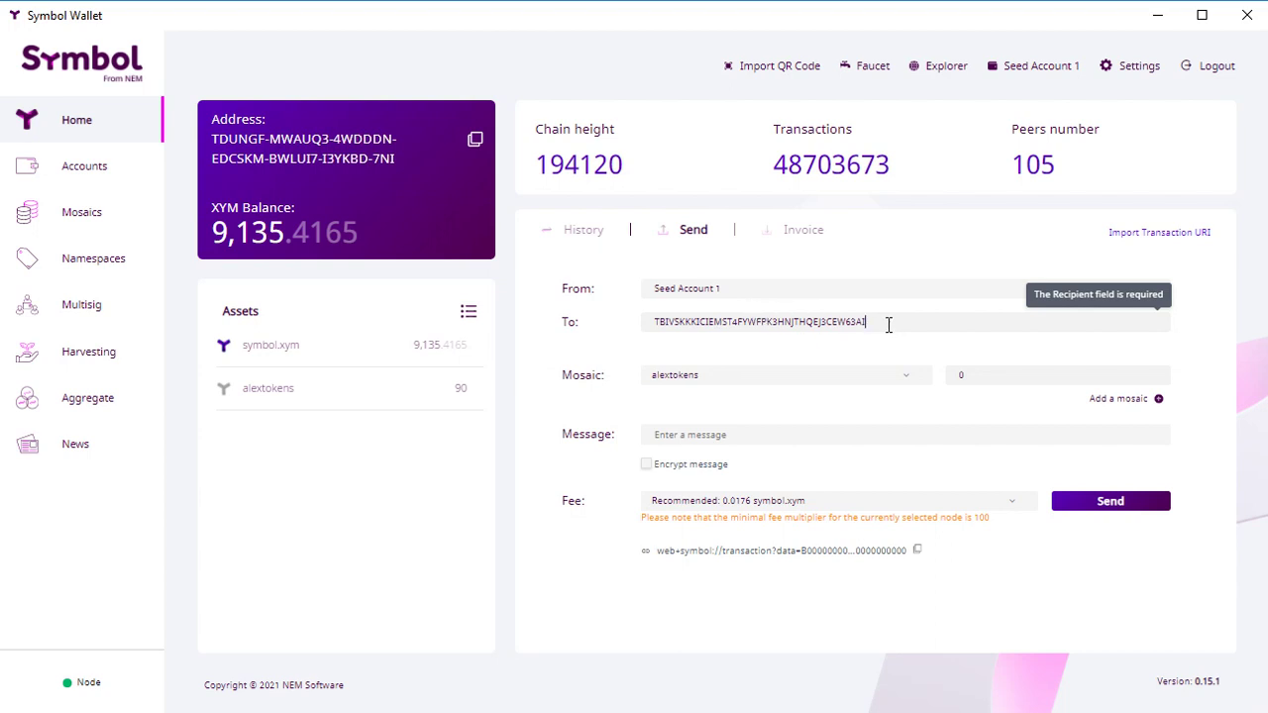
drag(888, 325, 637, 344)
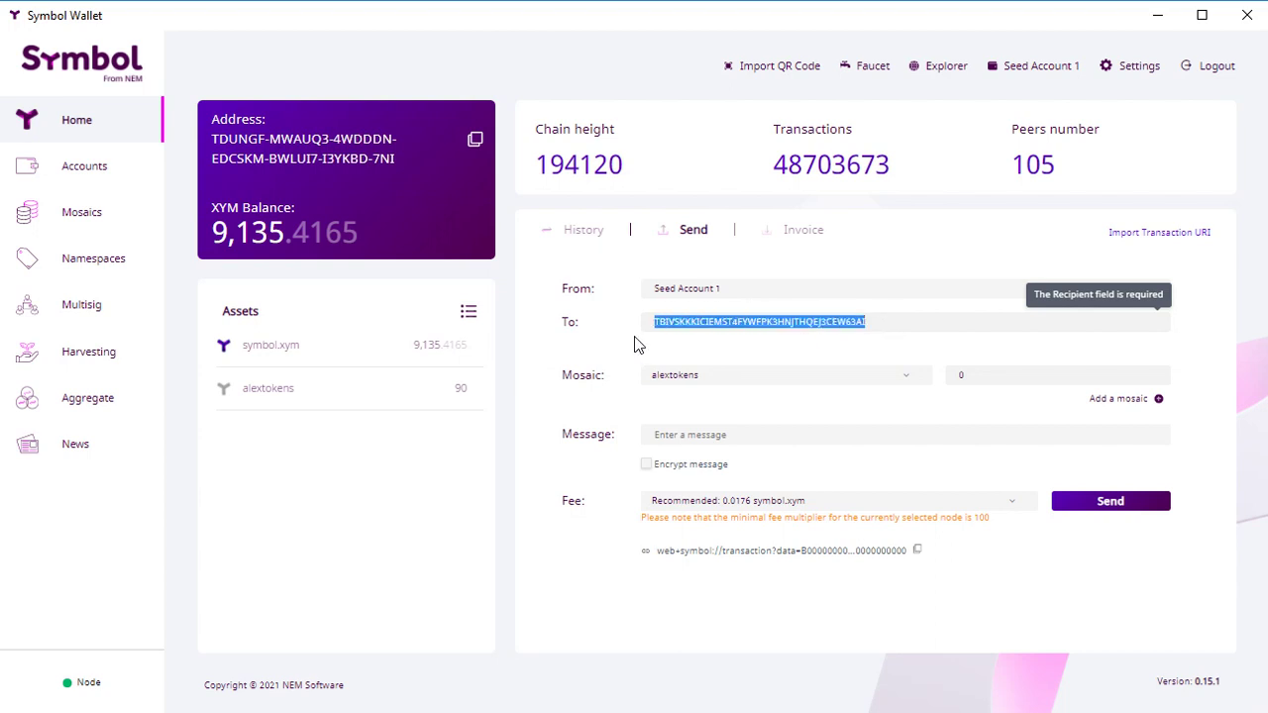
key(BackSpace)
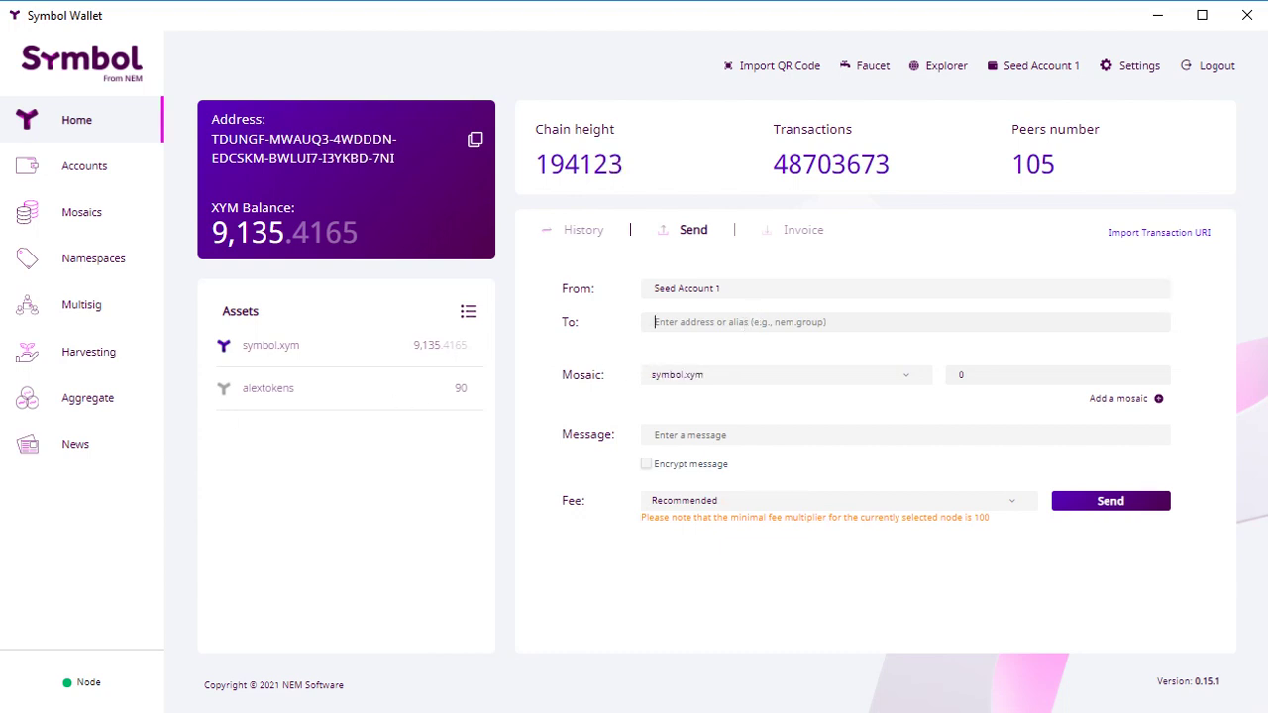
text(alice)
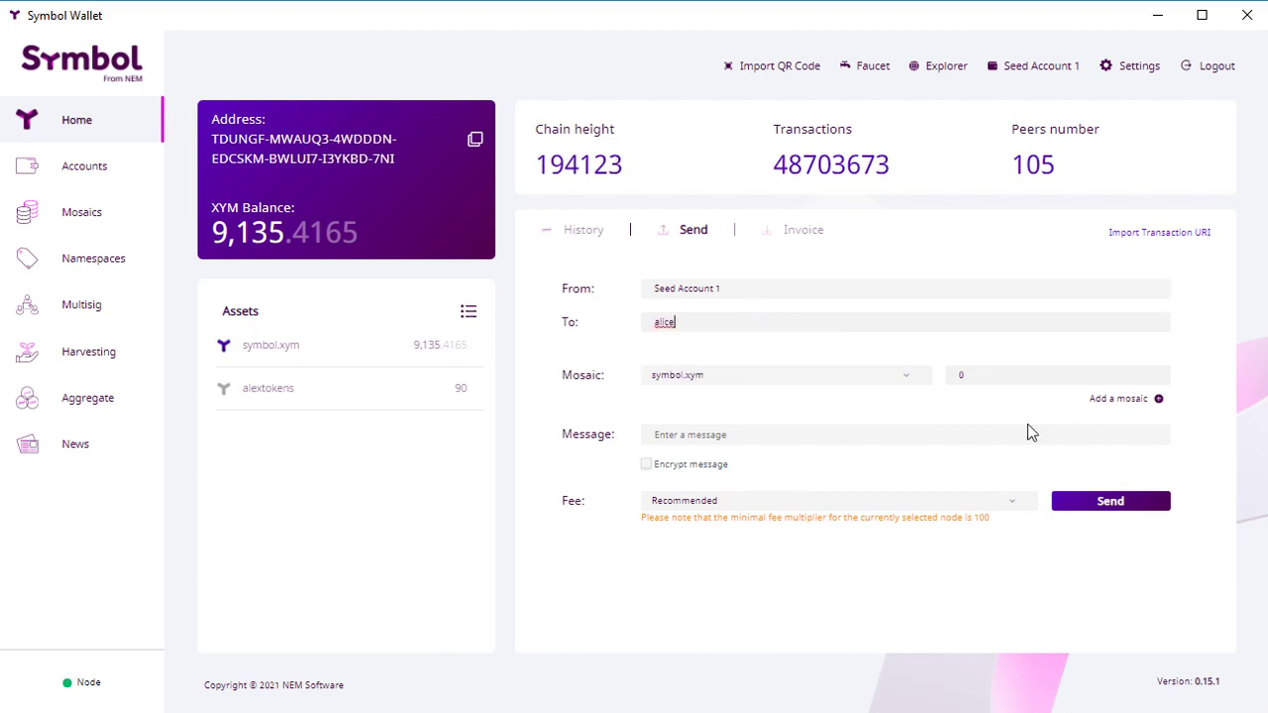
key(Tab)
text(40)
Step: Choose alextokens as the token, keep the recommended fee, and add a note about the 40% purchase
click(781, 384)
click(671, 434)
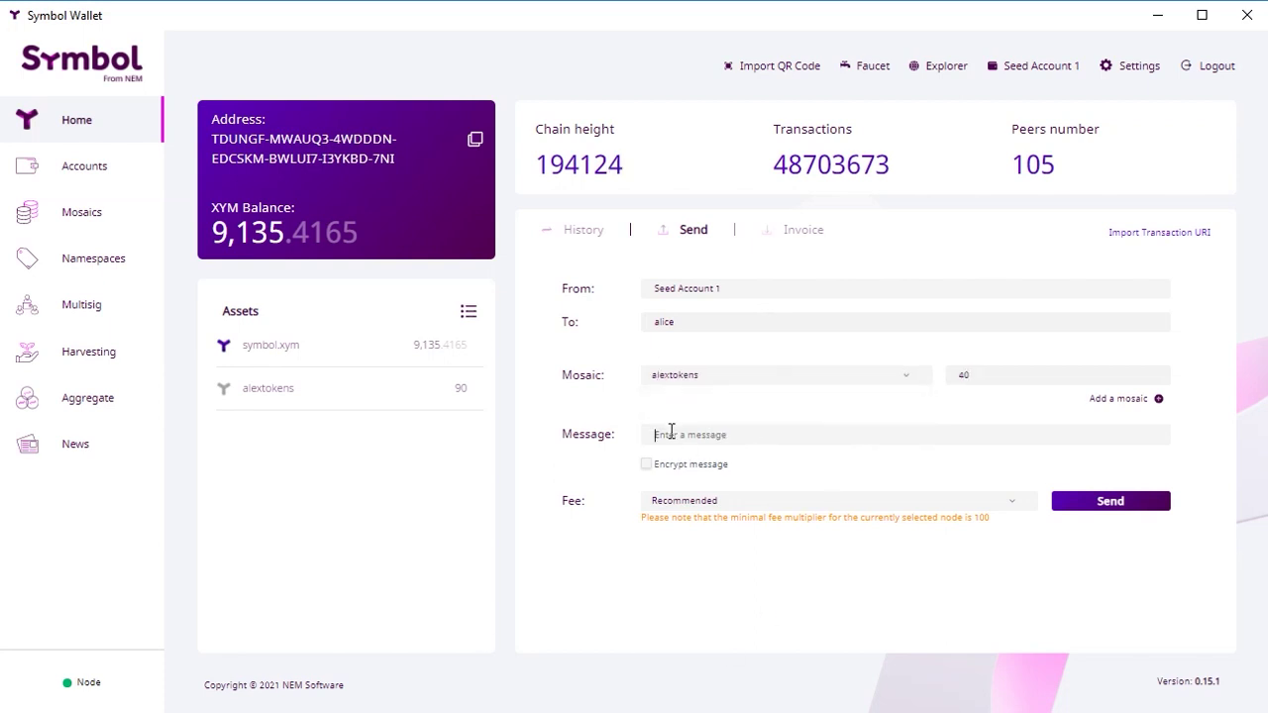
click(696, 501)
click(675, 435)
text(Alice bought 40 tokens which is 40% of)
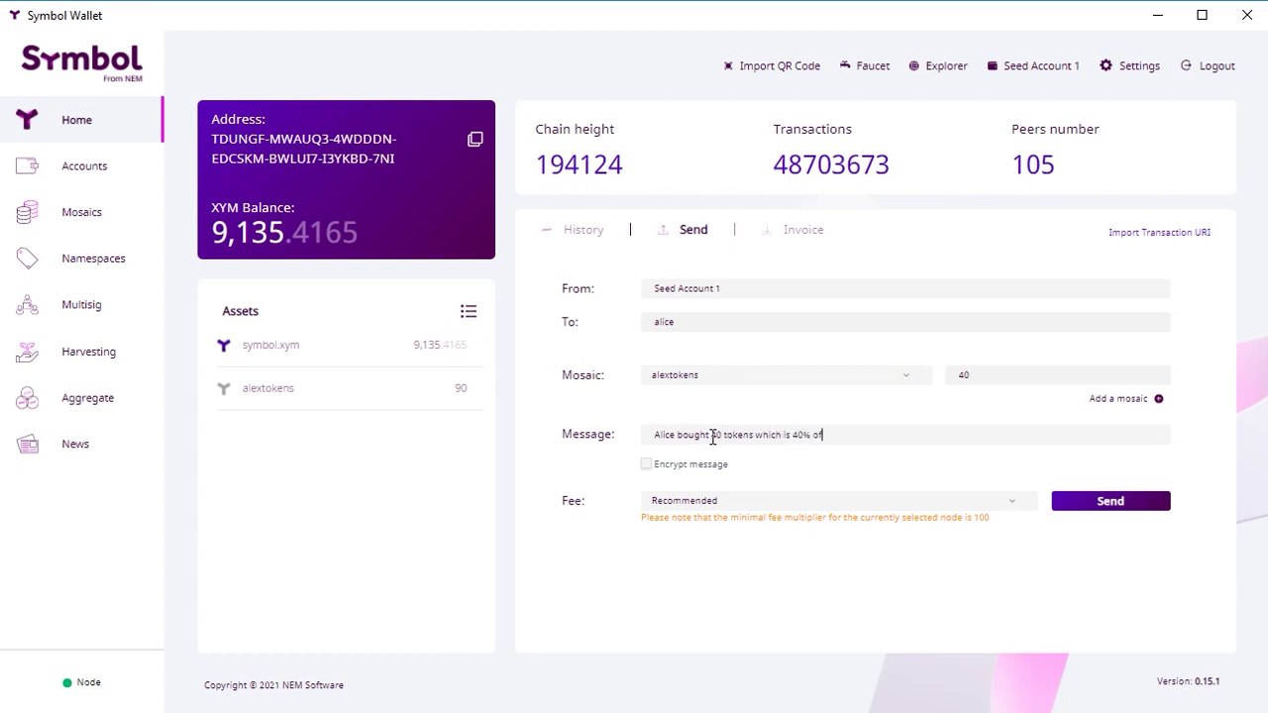
text( our project. In total she owns 50% of the tokens.)
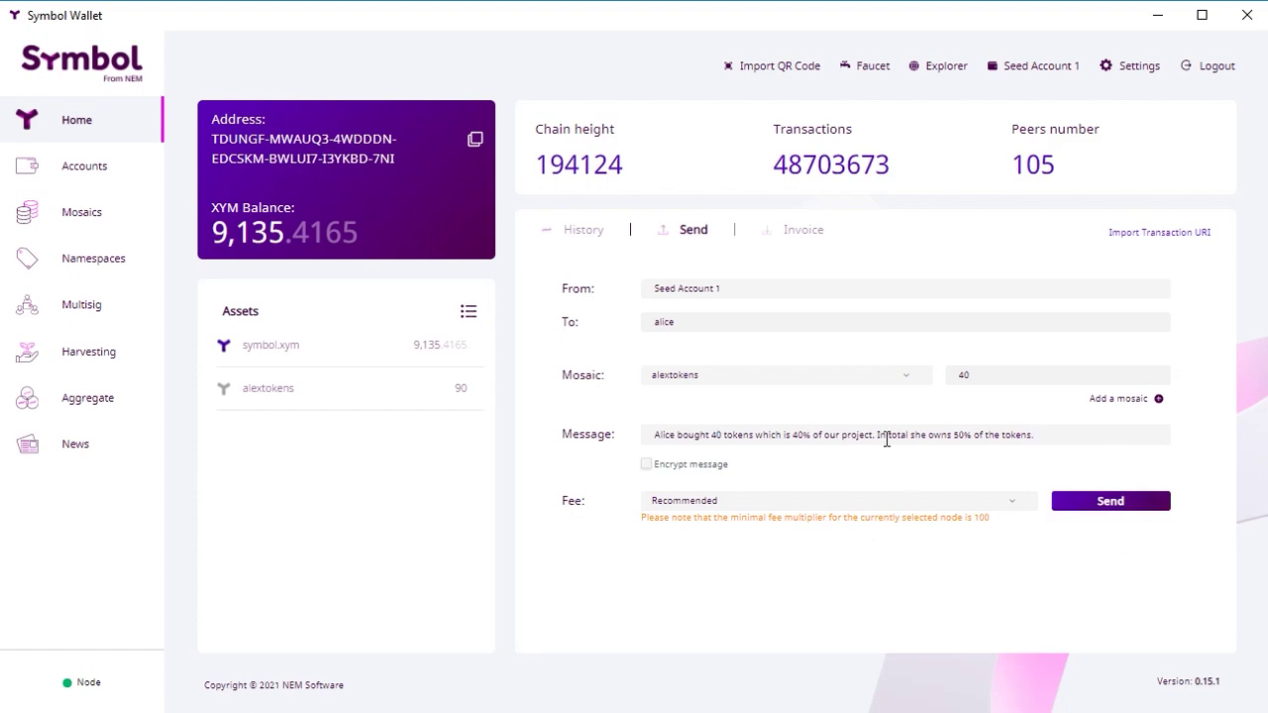
Step: Submit and sign the 40 alextokens transfer with the password, then return to transaction history
key(Return)
text(********)
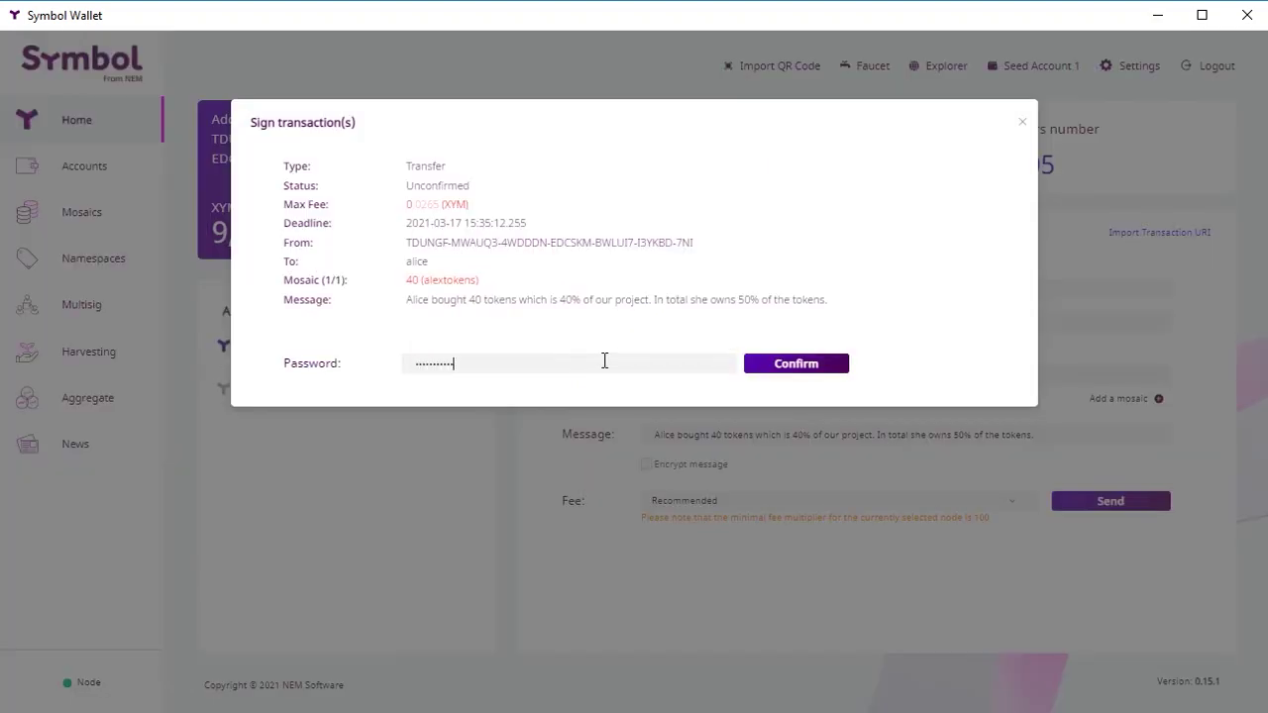
click(747, 362)
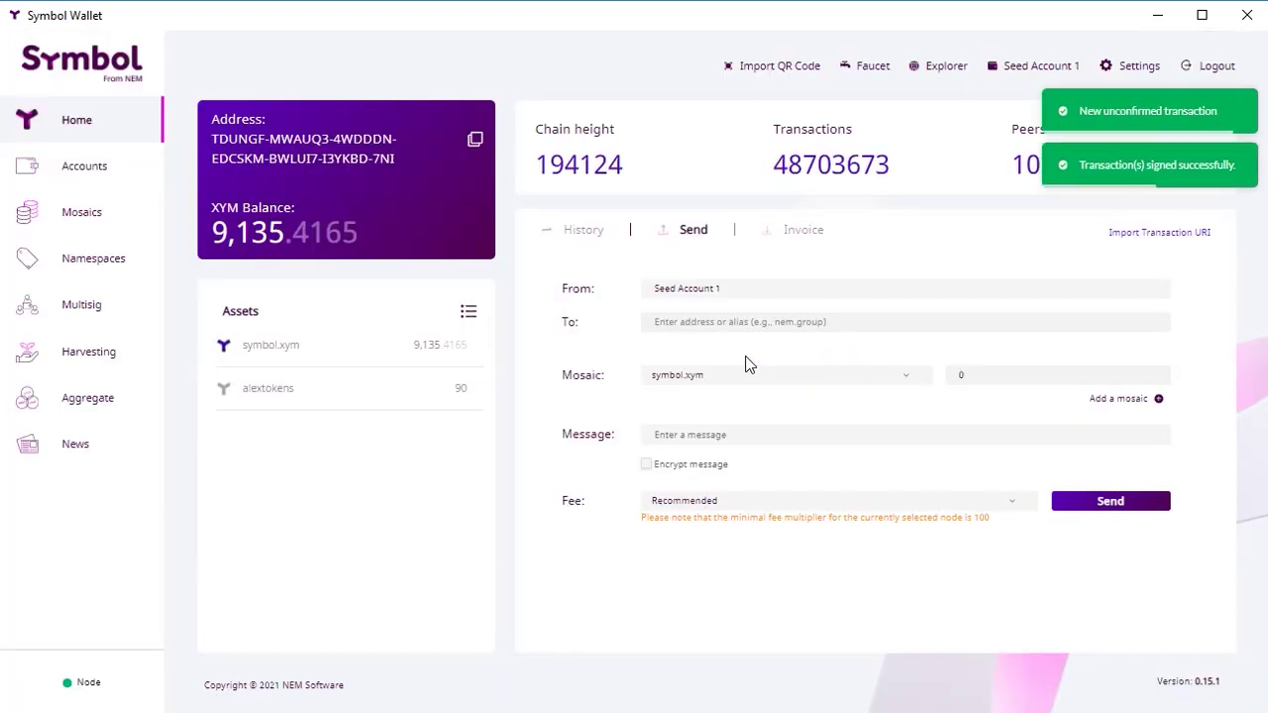
click(581, 235)
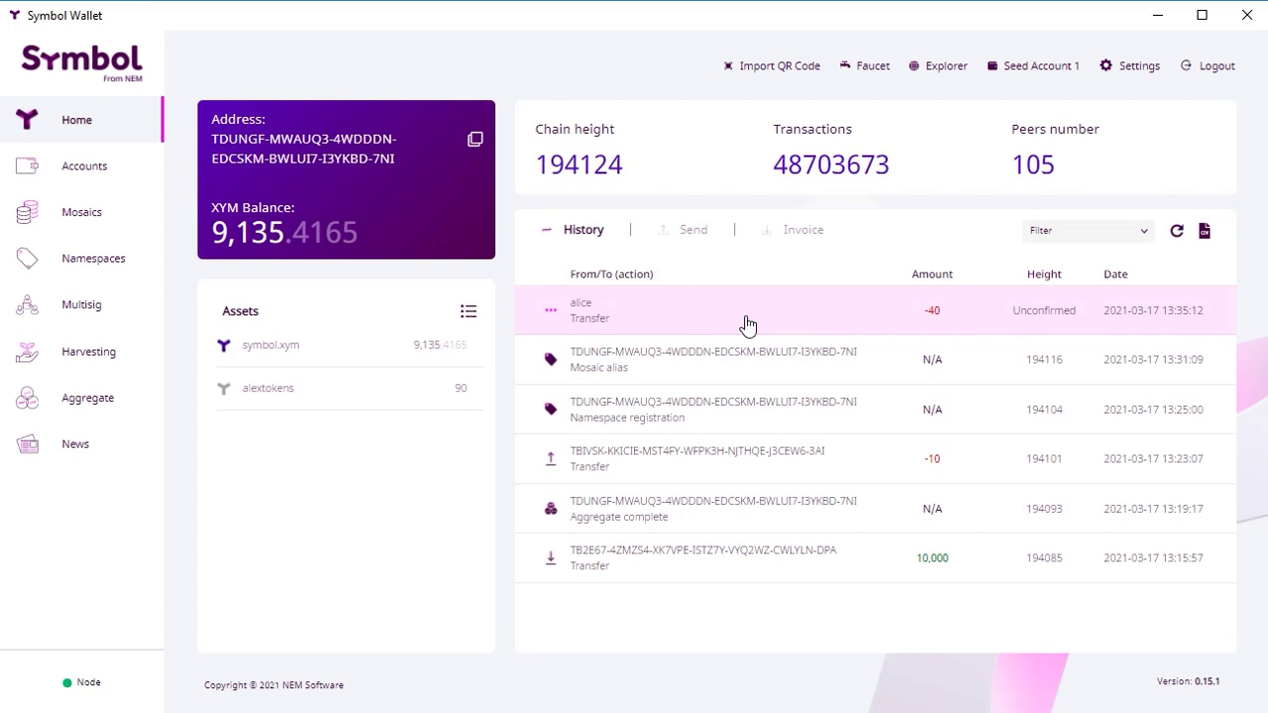
click(73, 176)
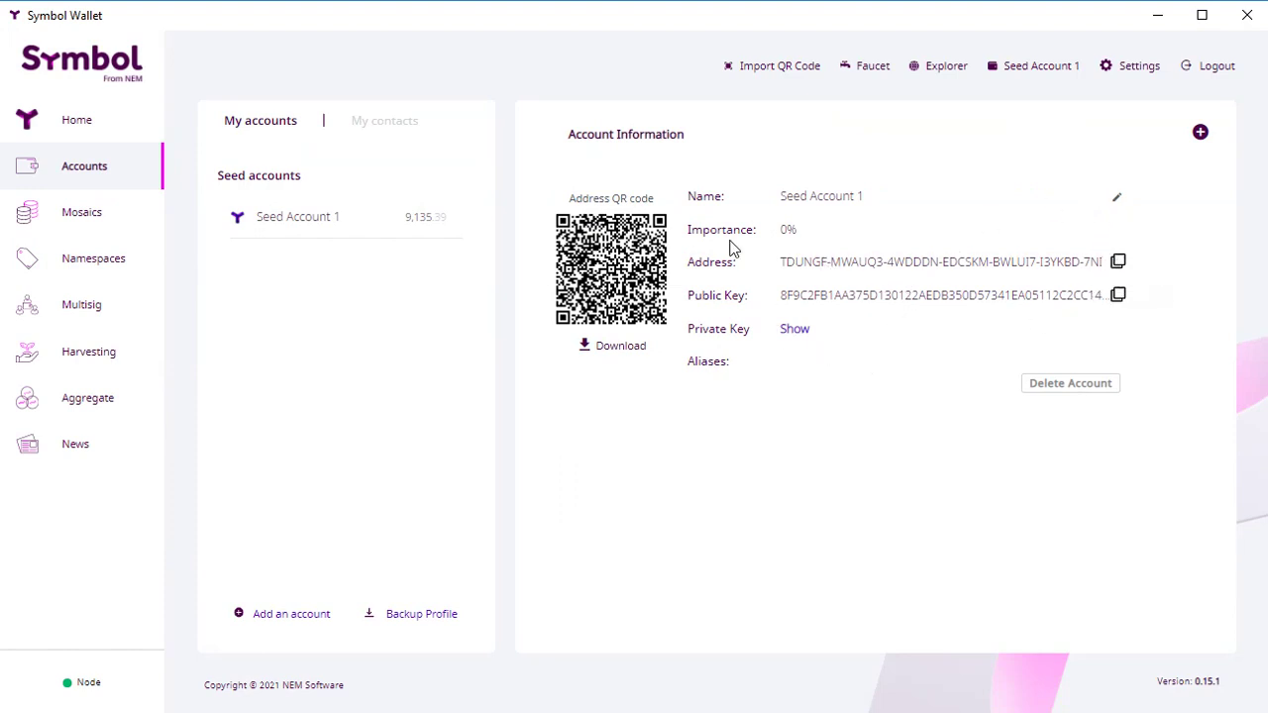
drag(778, 229, 796, 230)
click(701, 515)
Step: Browse Mosaics, Namespaces, Multisig, Harvesting (status INACTIVE) and Aggregate, ending on News
click(109, 215)
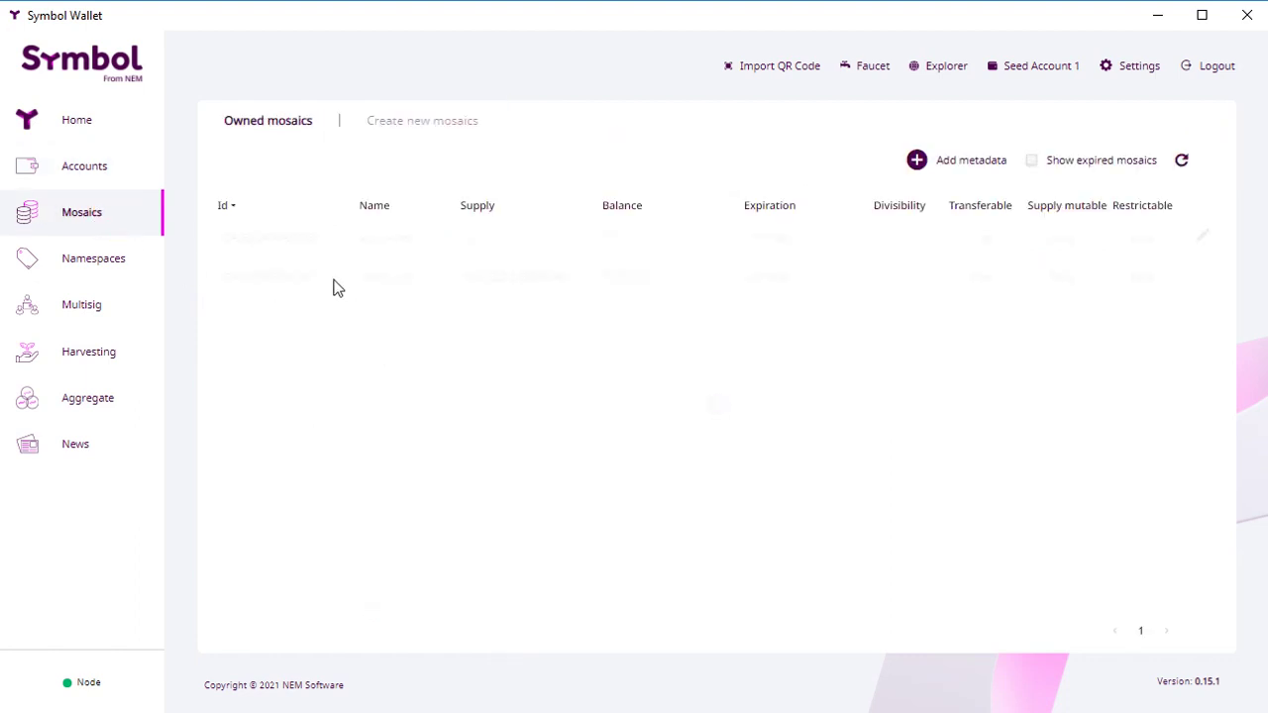
click(79, 264)
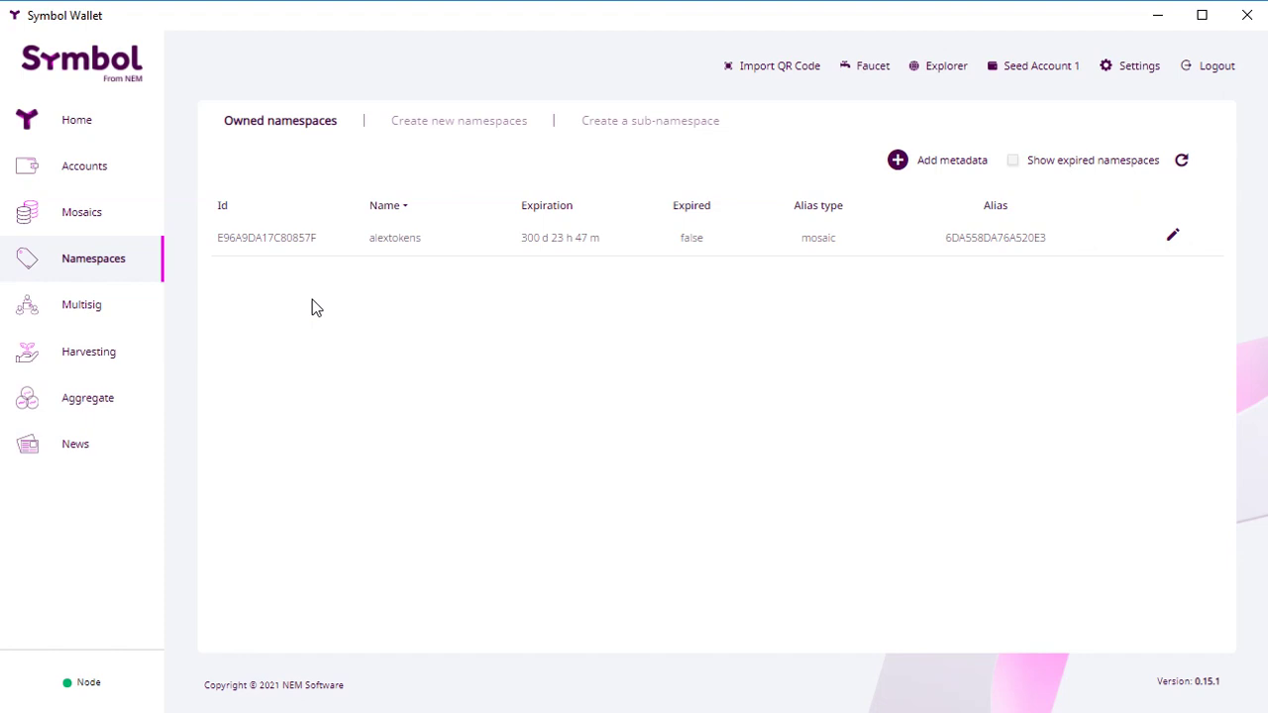
click(154, 315)
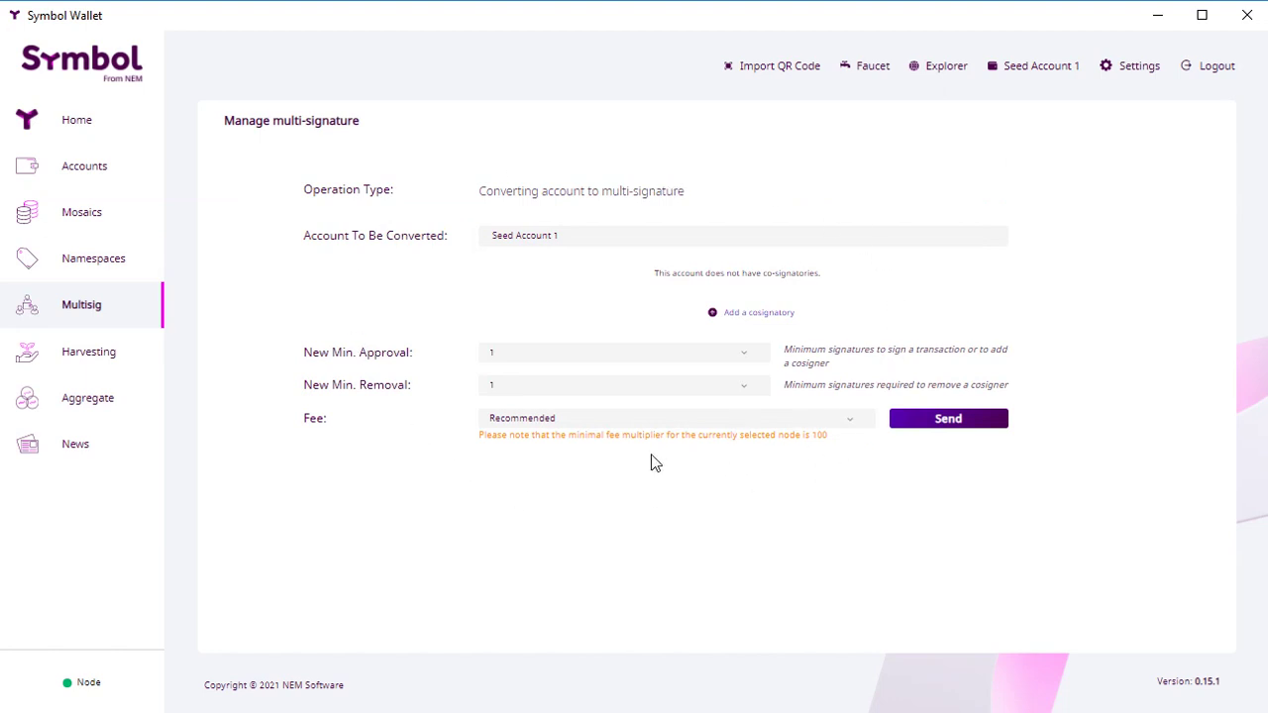
click(66, 361)
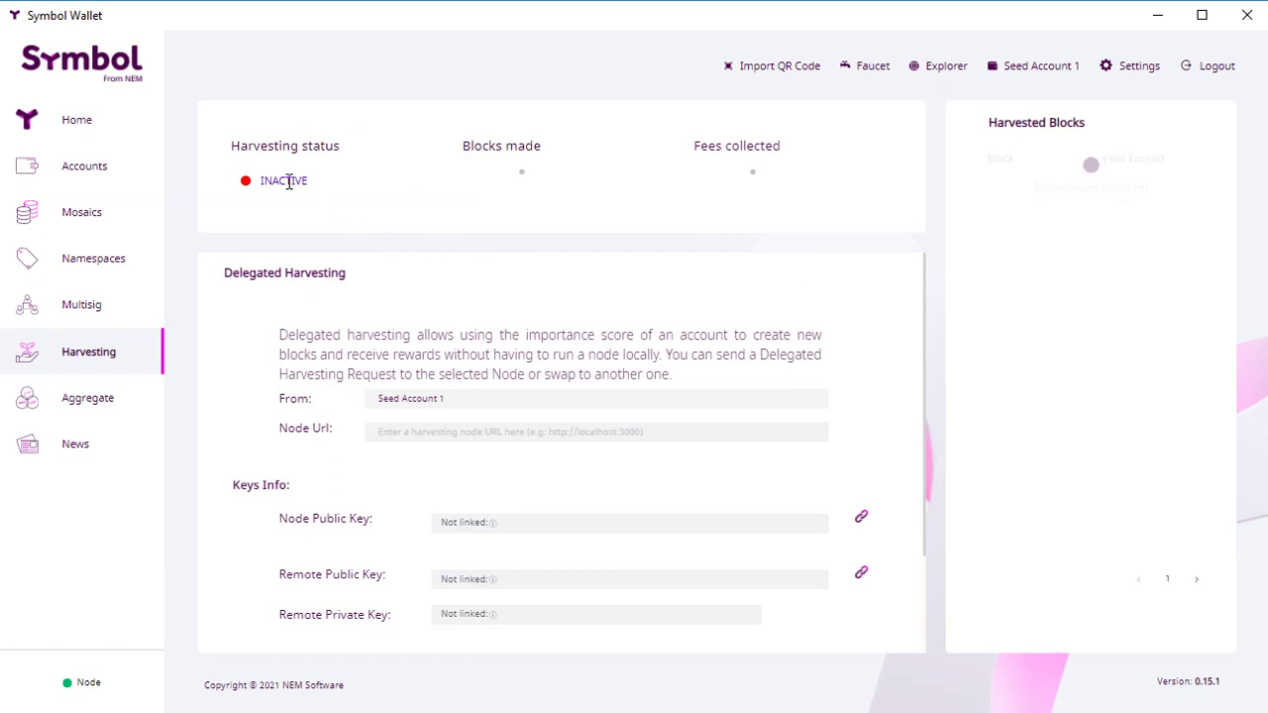
drag(254, 180, 424, 199)
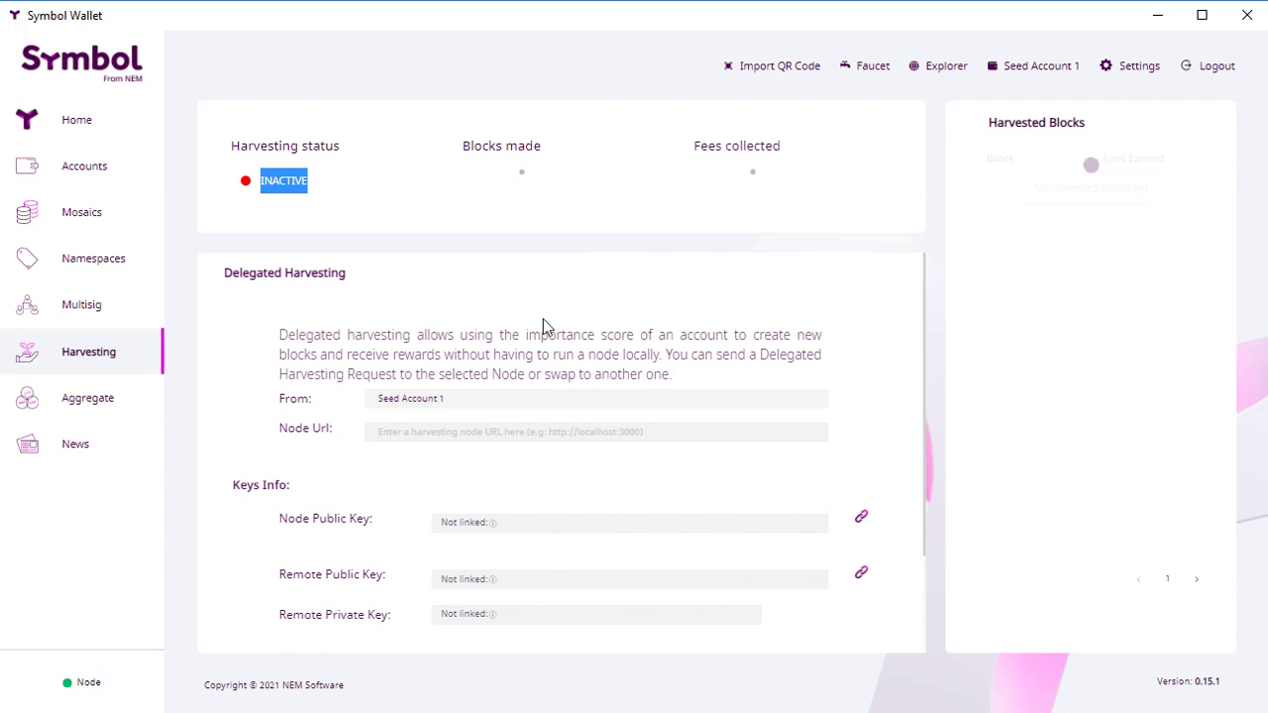
click(85, 399)
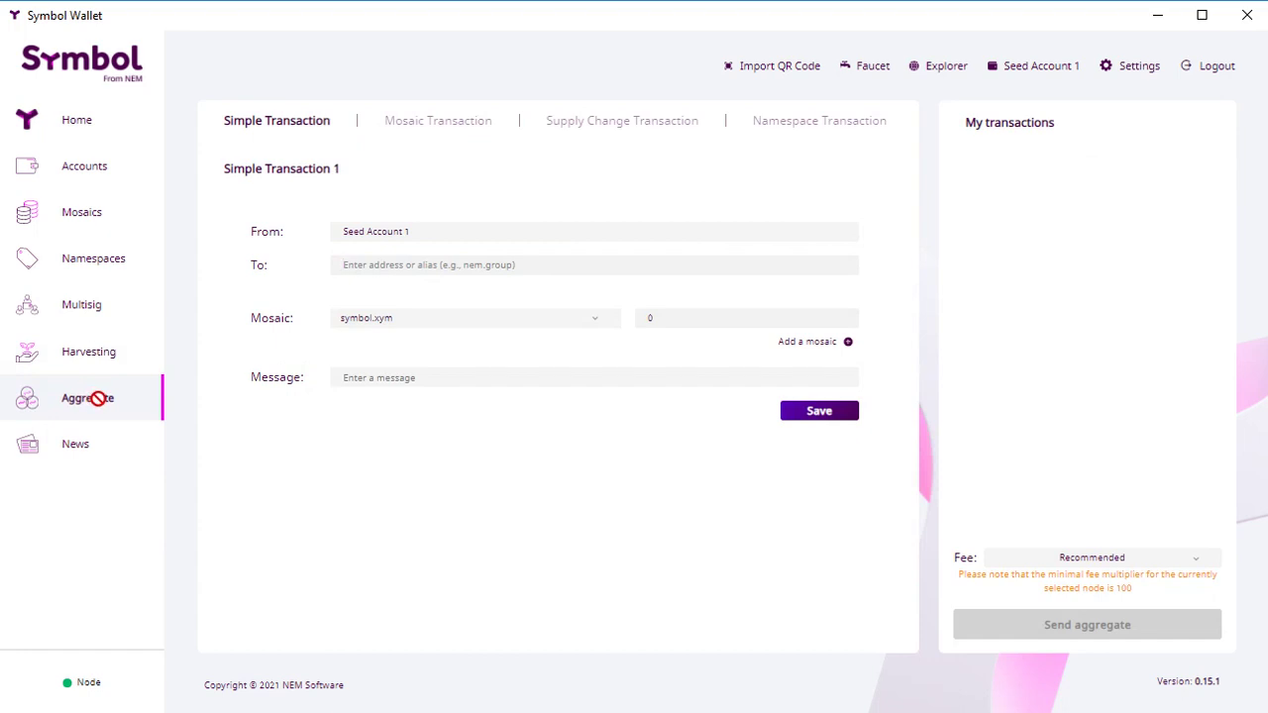
click(85, 446)
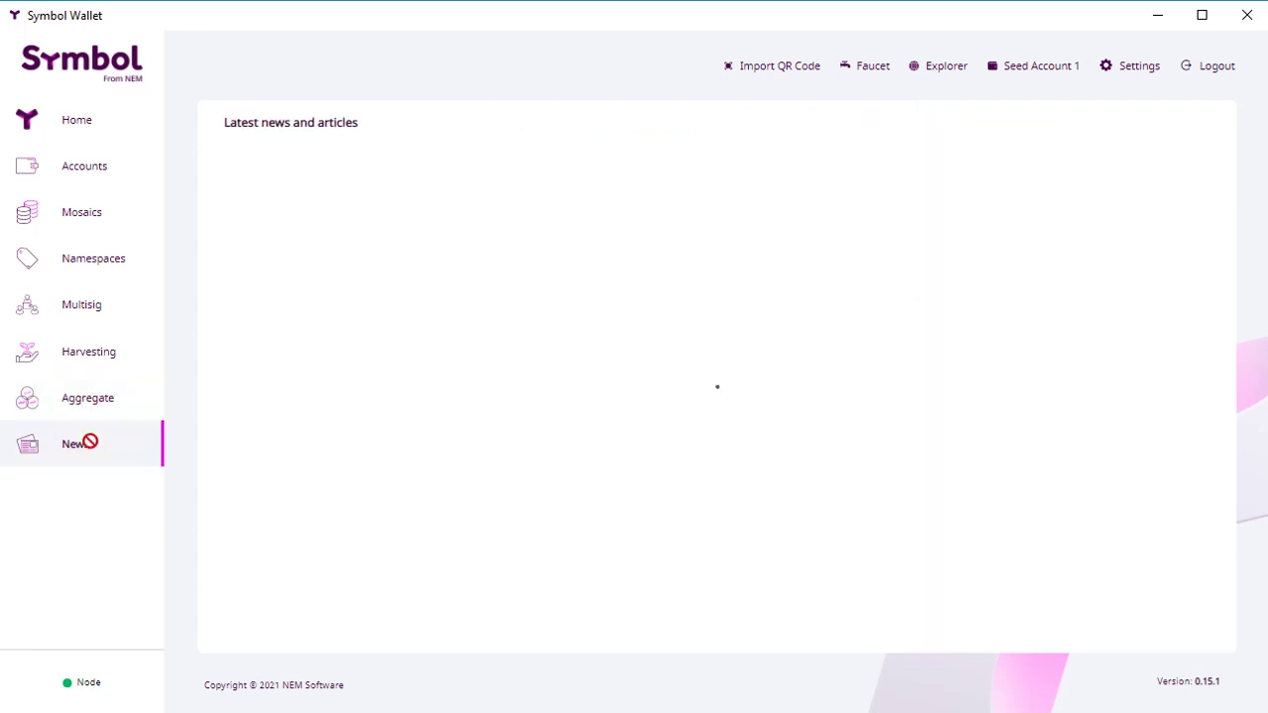